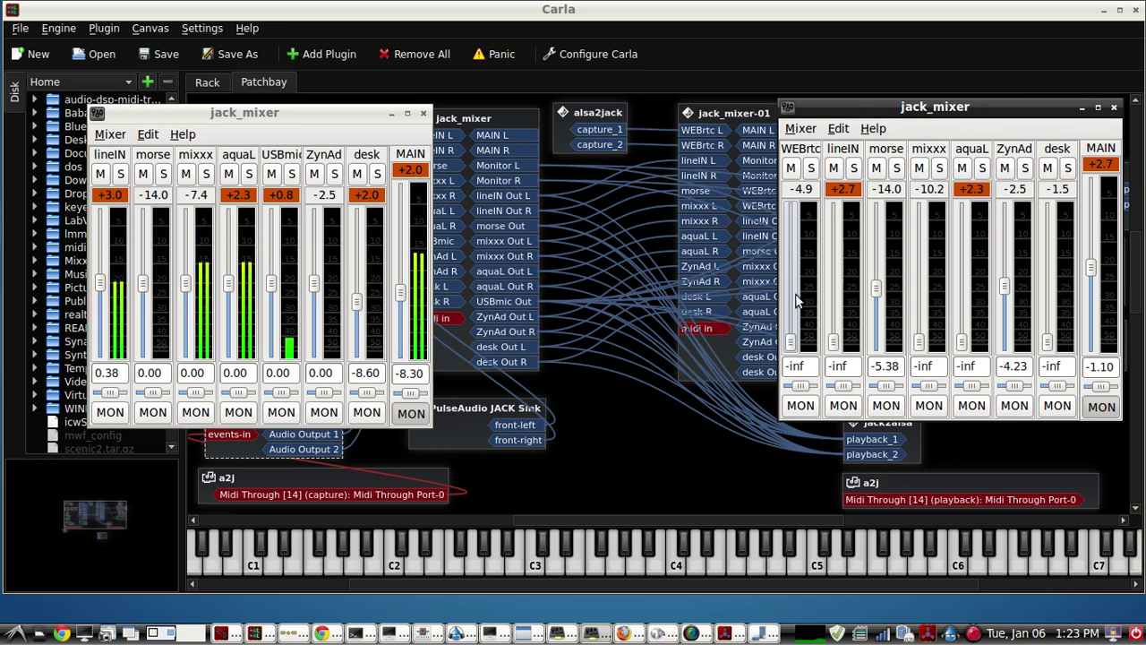
- Switch to the Source-Connect Now page showing the live incoming call
scroll(797, 300, up, 5)
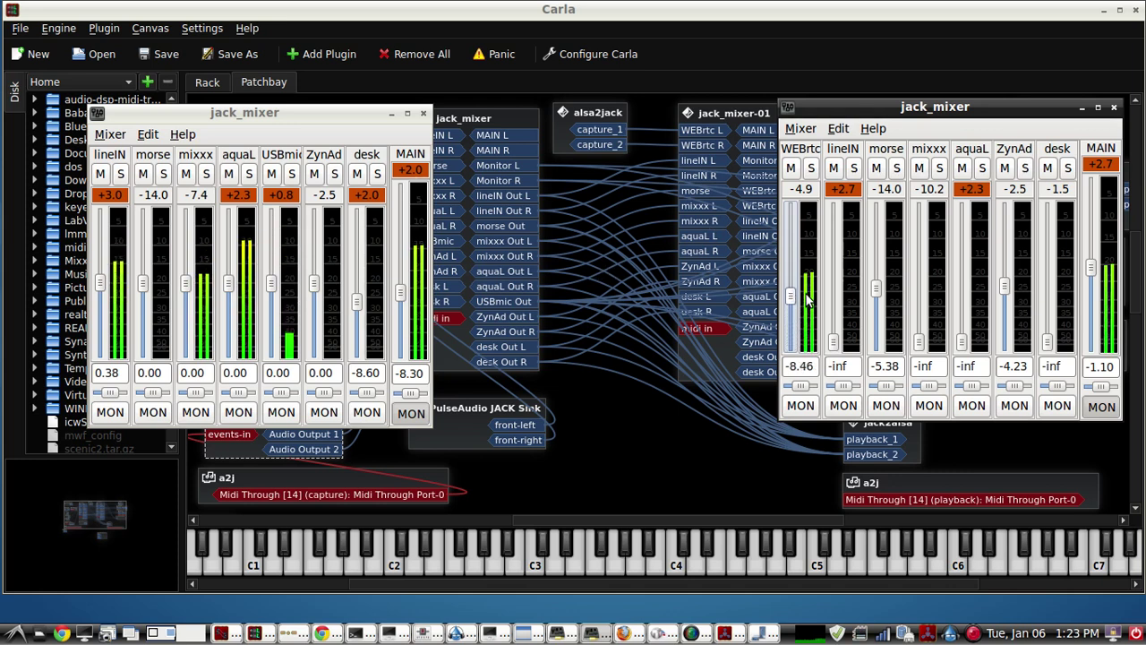
scroll(806, 300, up, 3)
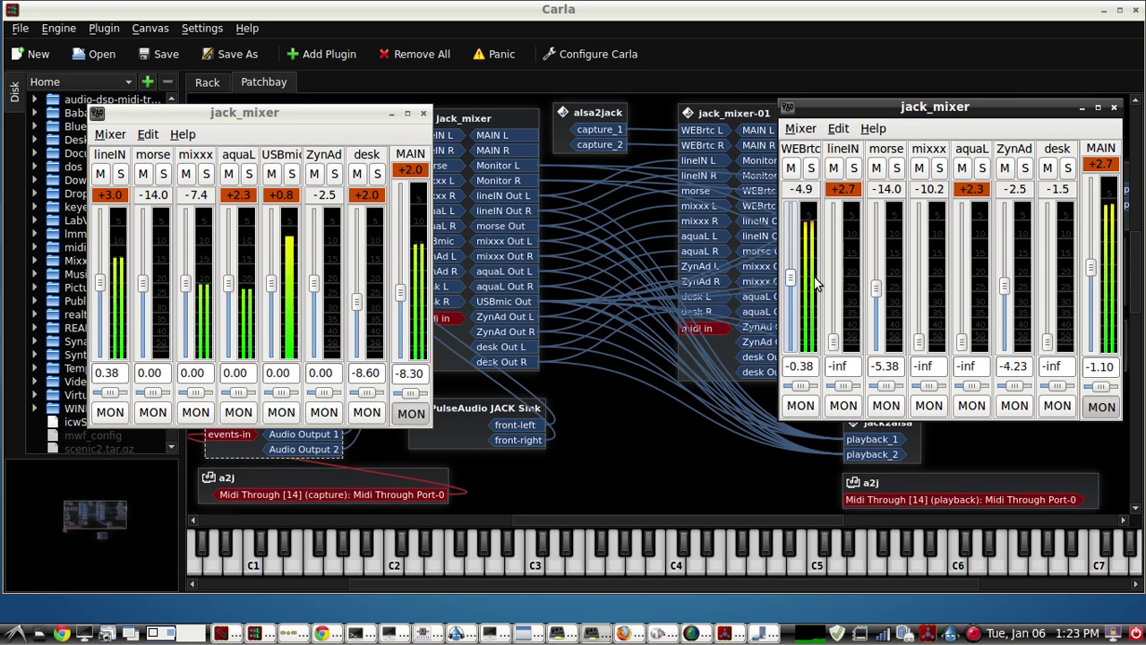
scroll(811, 286, down, 10)
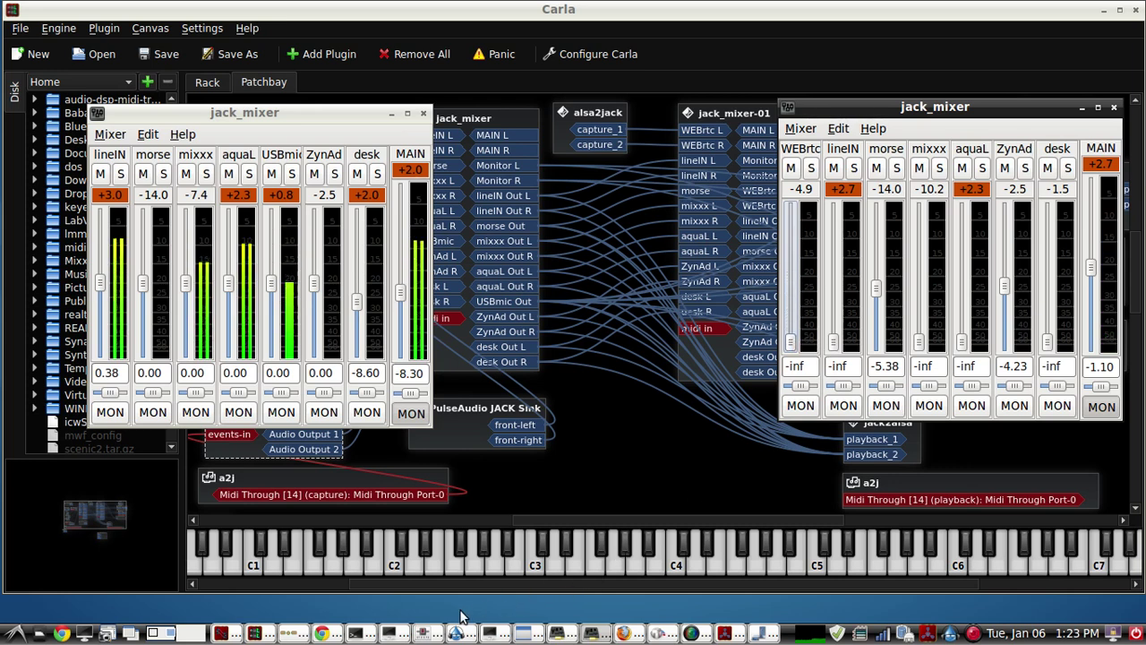
click(321, 633)
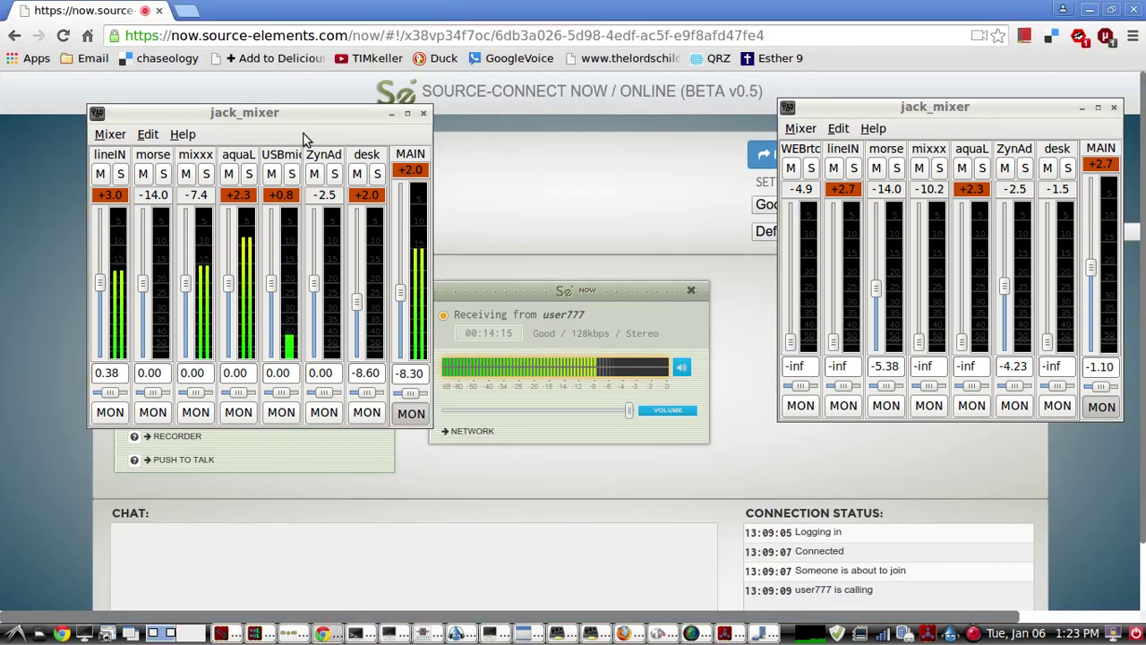
- Reposition both jack_mixer windows to uncover the Source-Connect call log
drag(351, 115, 308, 241)
drag(1020, 104, 990, 267)
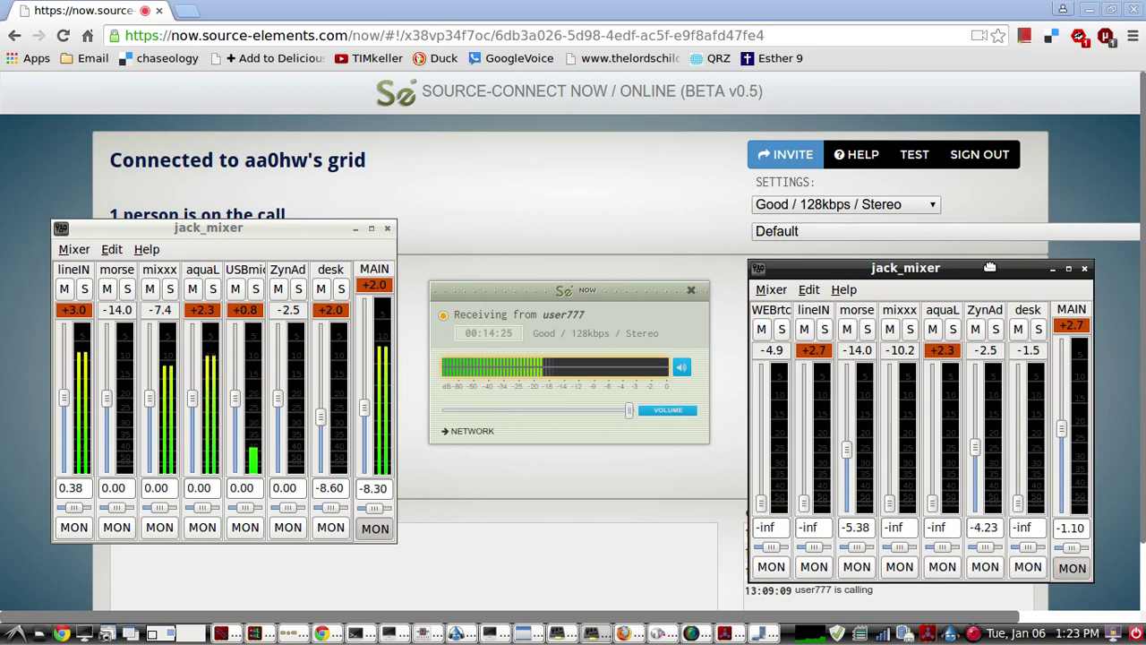
drag(990, 266, 990, 168)
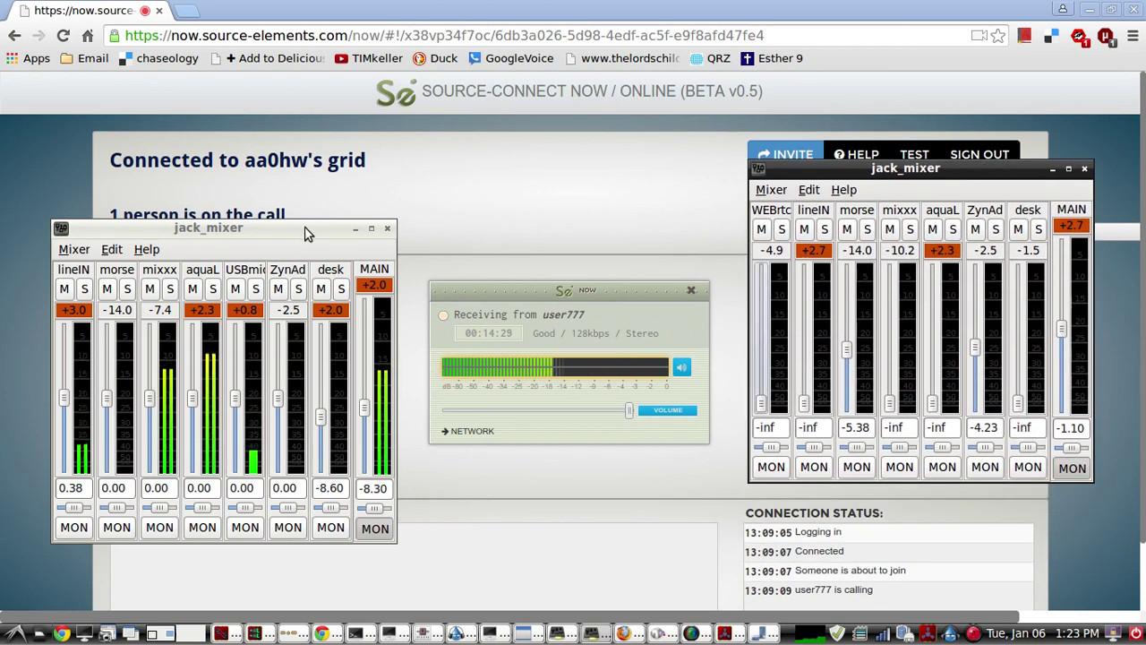
drag(304, 235, 324, 142)
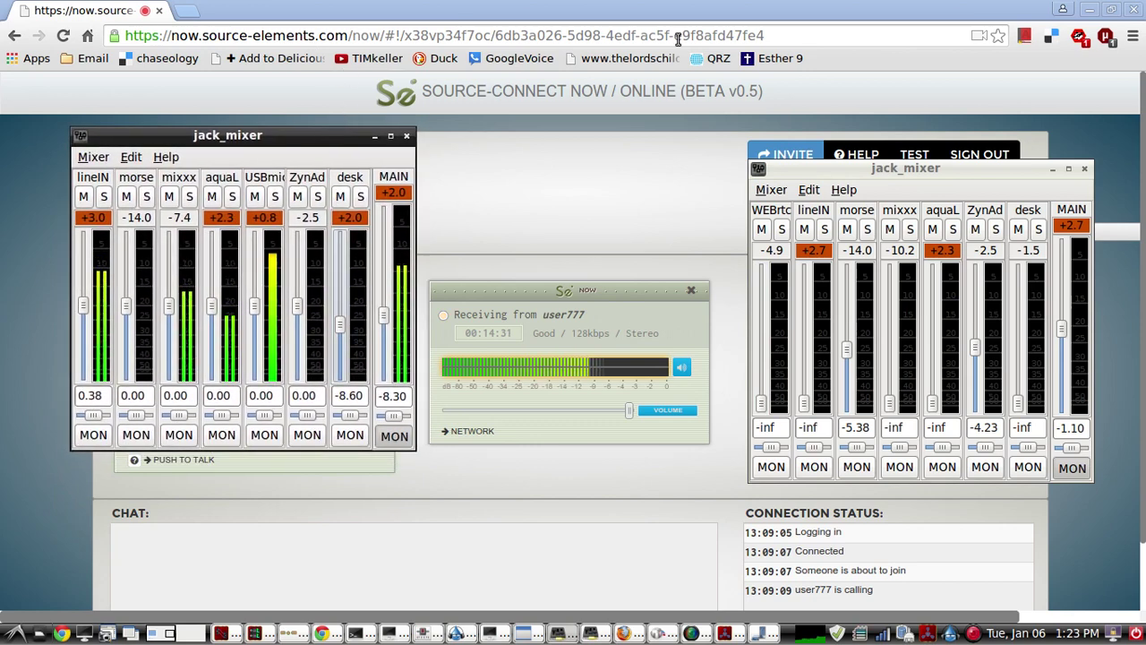
- Return to Carla, open Cadence, and move jack_mixer and Cadence aside to expose JACK status (48000 Hz, 512 buffer)
key(alt+Tab)
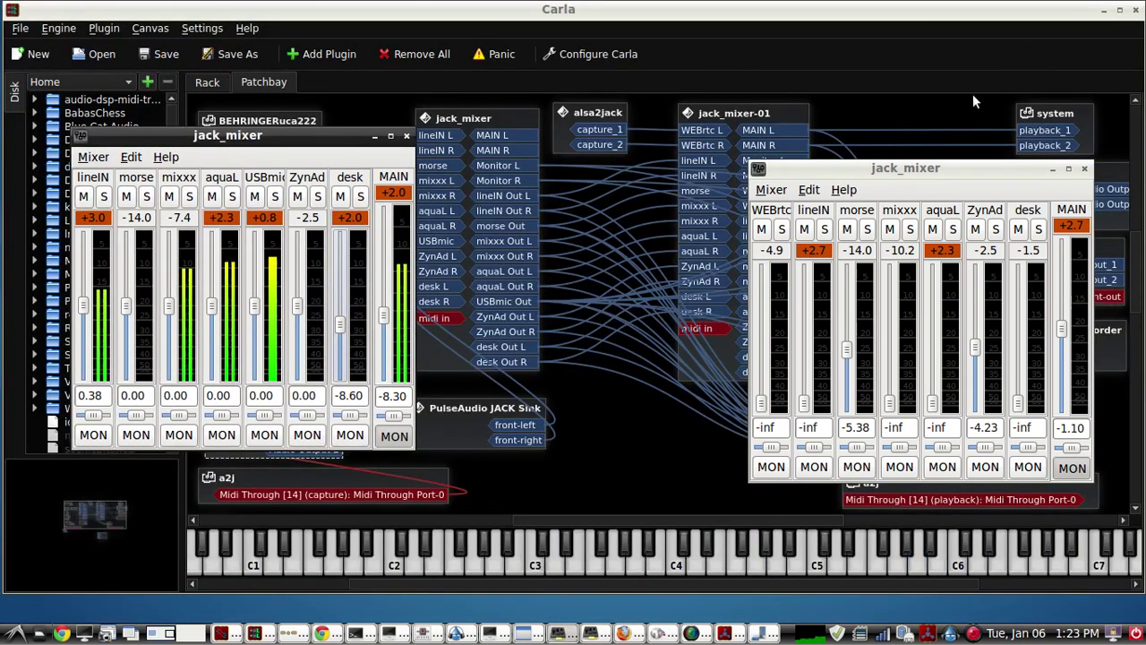
click(928, 633)
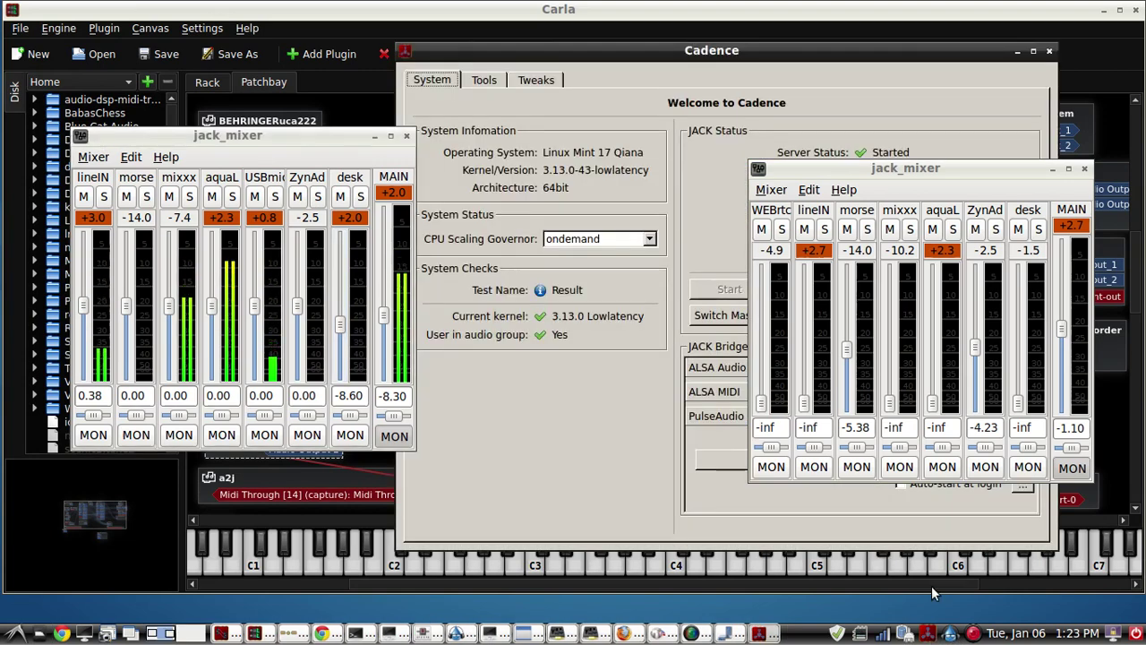
drag(957, 170, 383, 198)
drag(792, 108, 929, 188)
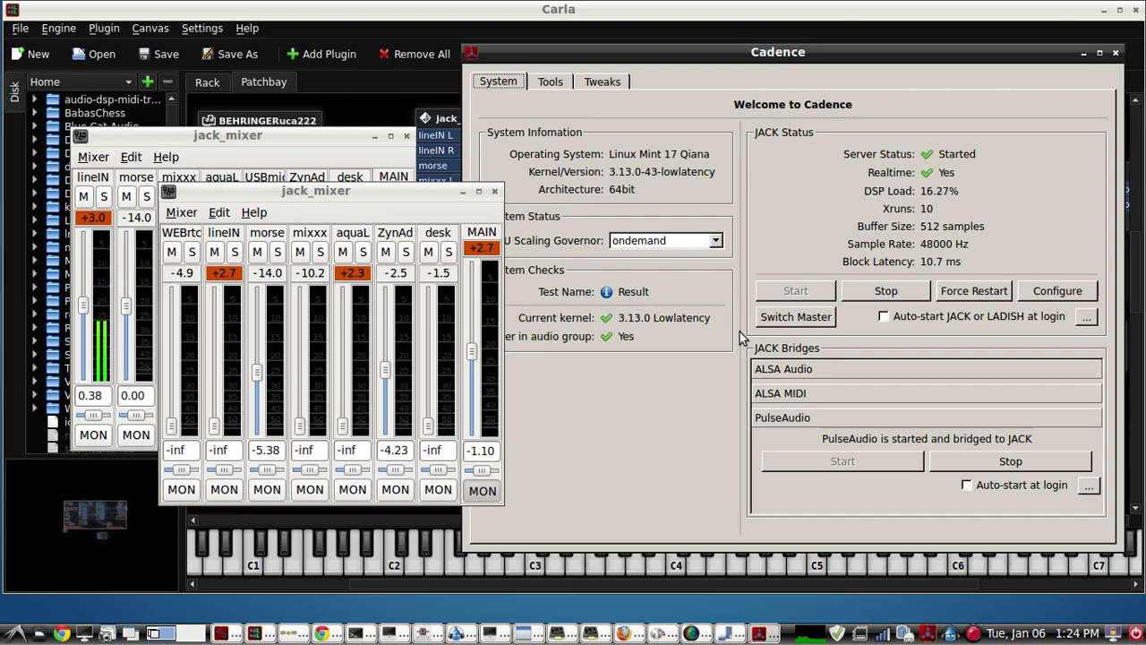
- Review the ALSA Audio and PulseAudio bridge details, then minimize Cadence
click(792, 370)
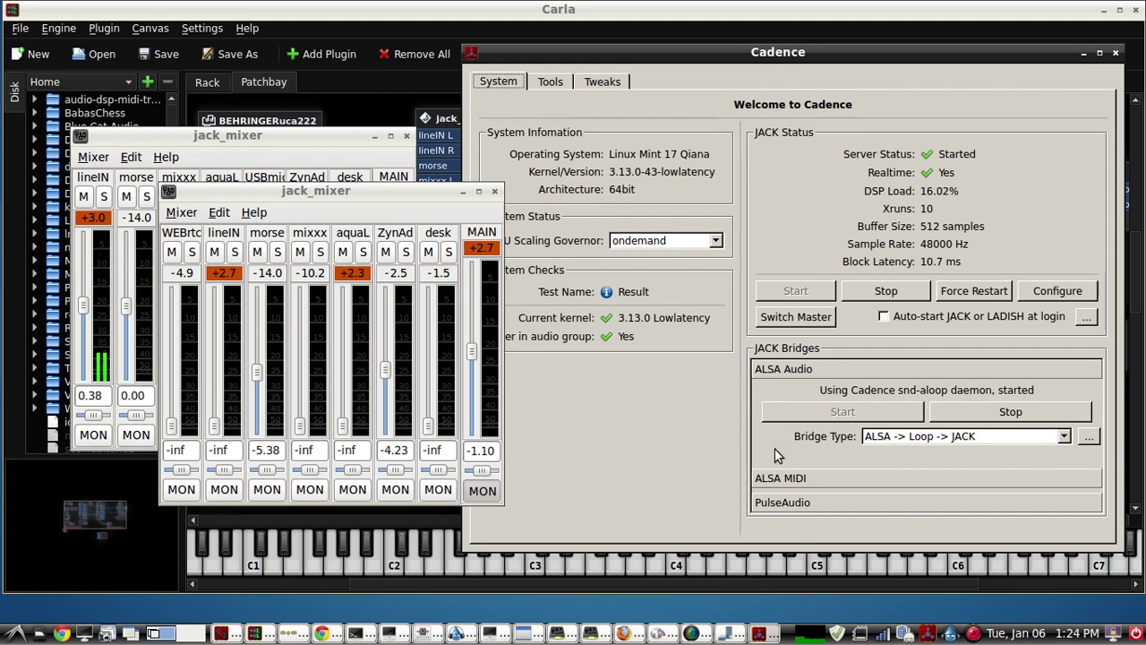
click(763, 503)
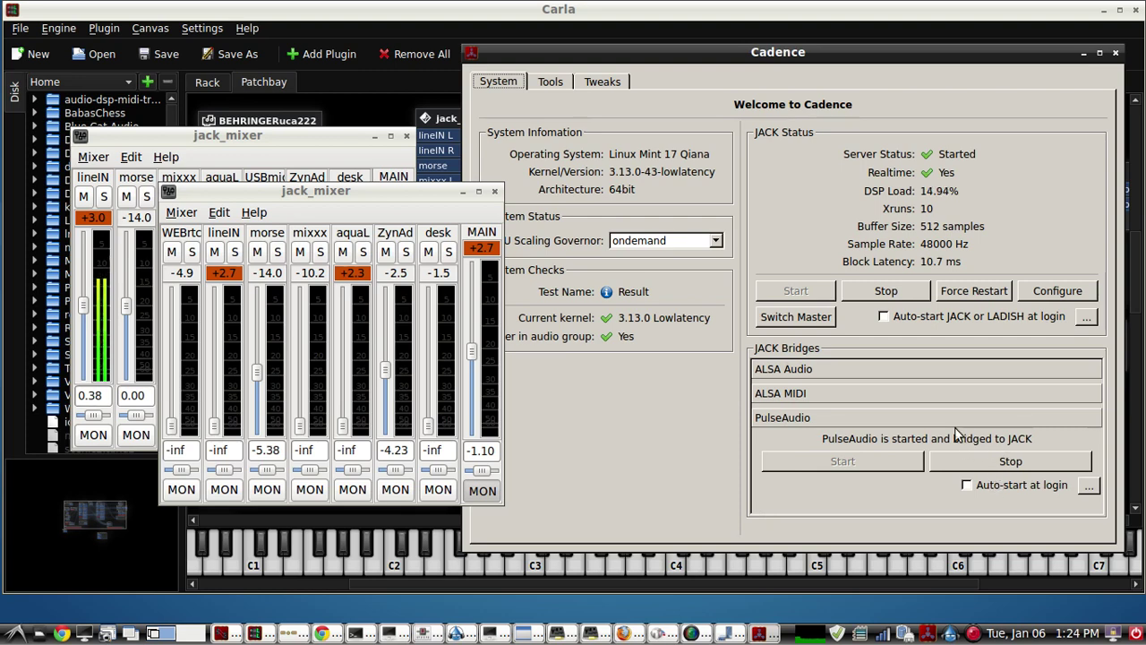
click(862, 367)
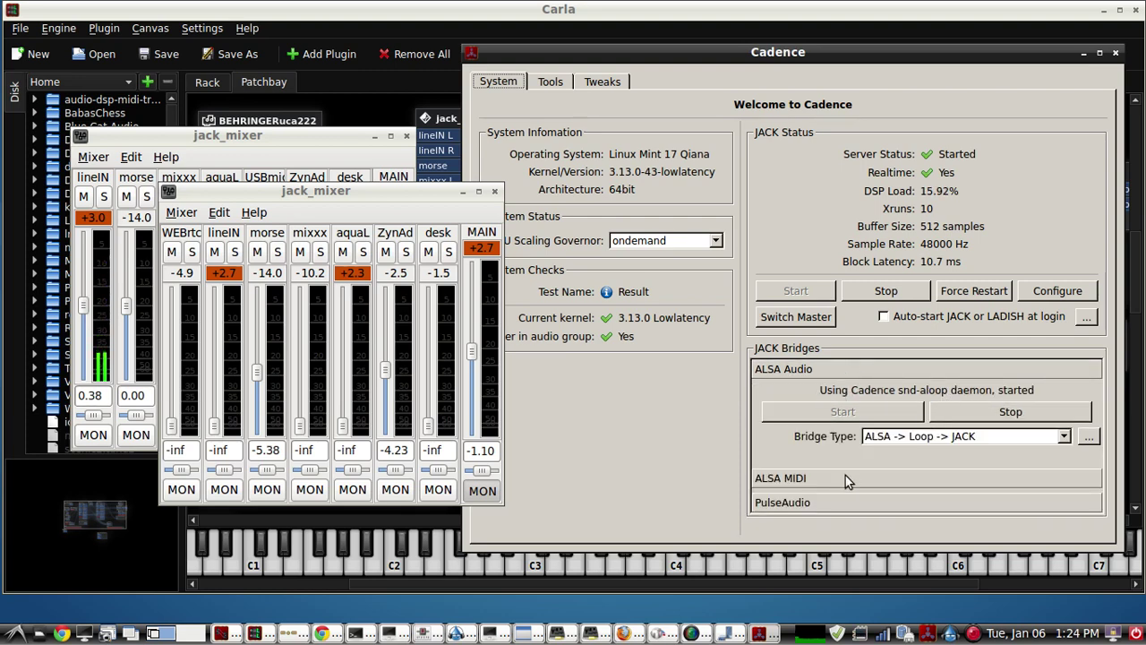
click(794, 503)
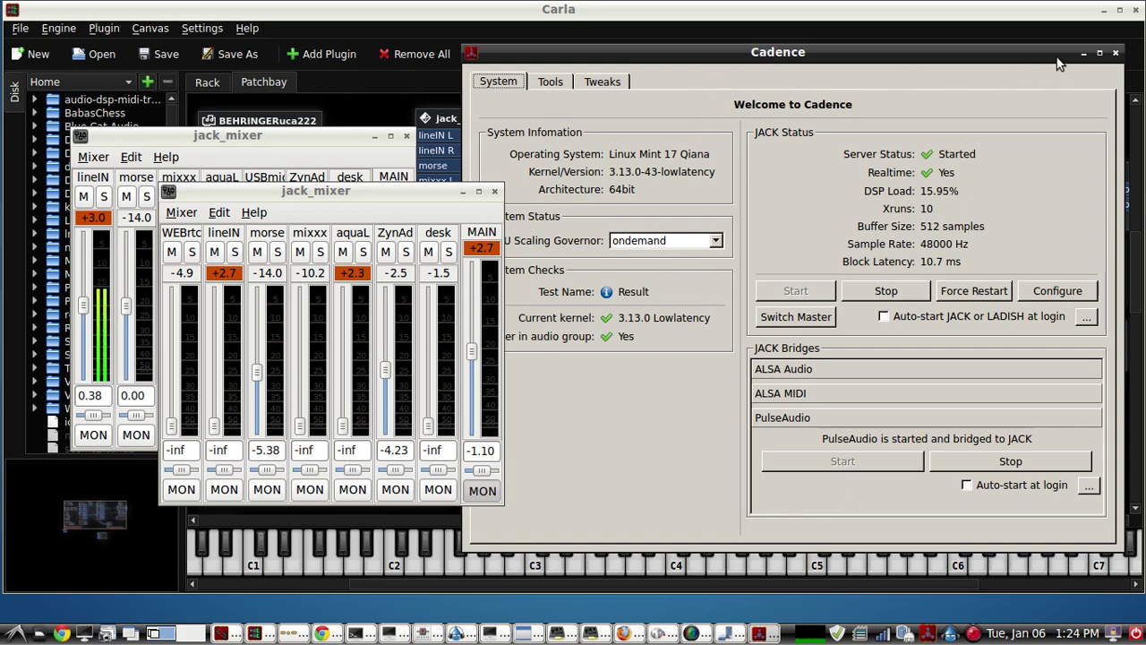
click(1083, 54)
- Move both jack_mixer windows and the PulseAudio JACK Sink node to expose BEHRINGERuca222 and other sources
drag(412, 197, 988, 103)
drag(466, 440, 481, 458)
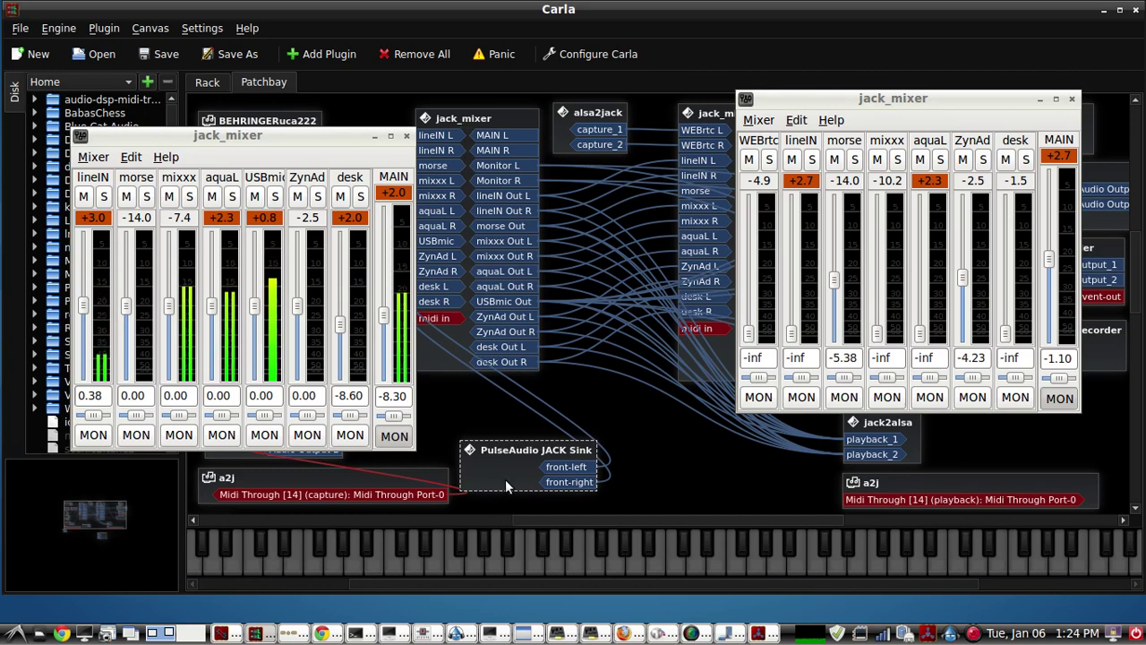
drag(504, 471, 455, 421)
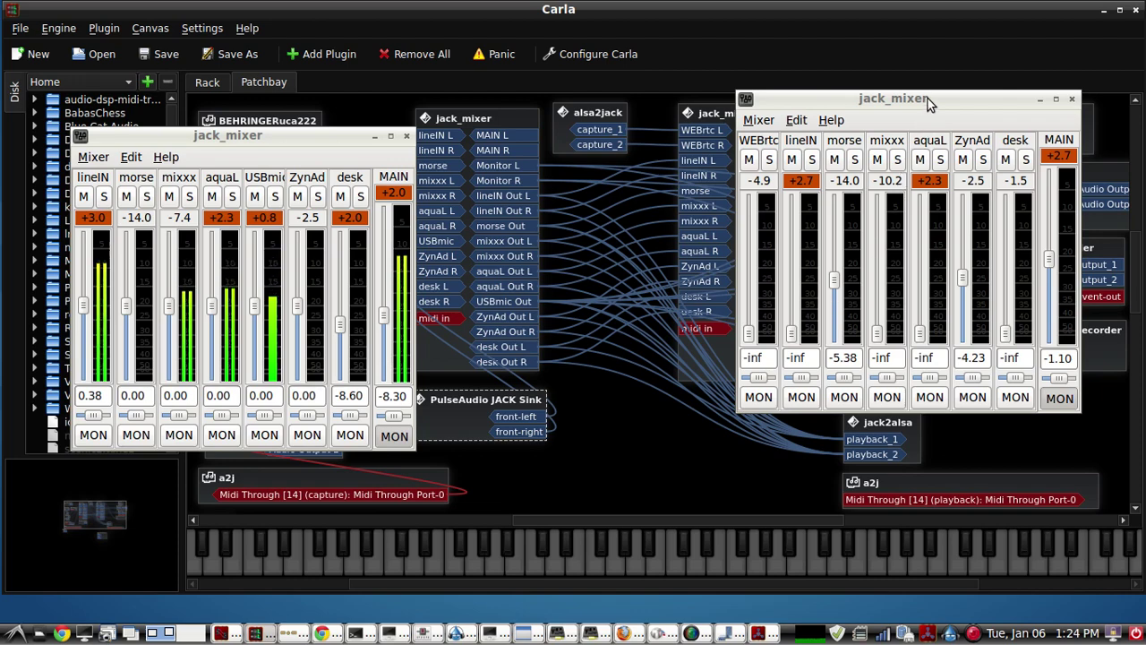
drag(927, 99, 968, 113)
click(252, 139)
drag(252, 139, 781, 175)
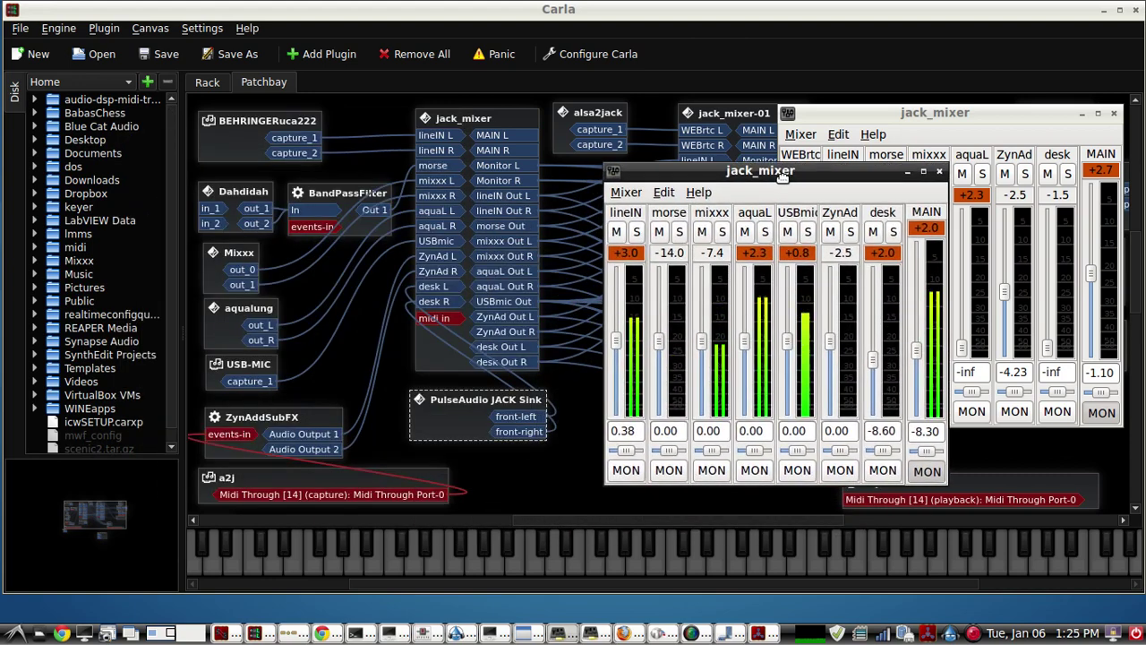
click(250, 147)
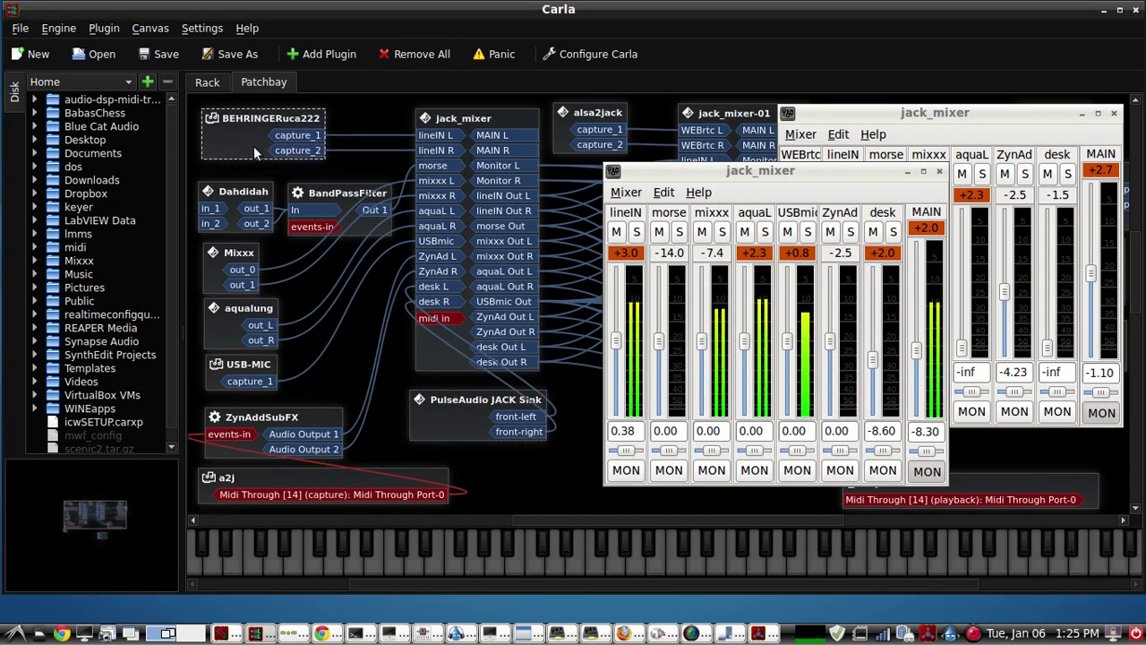
drag(815, 183, 685, 197)
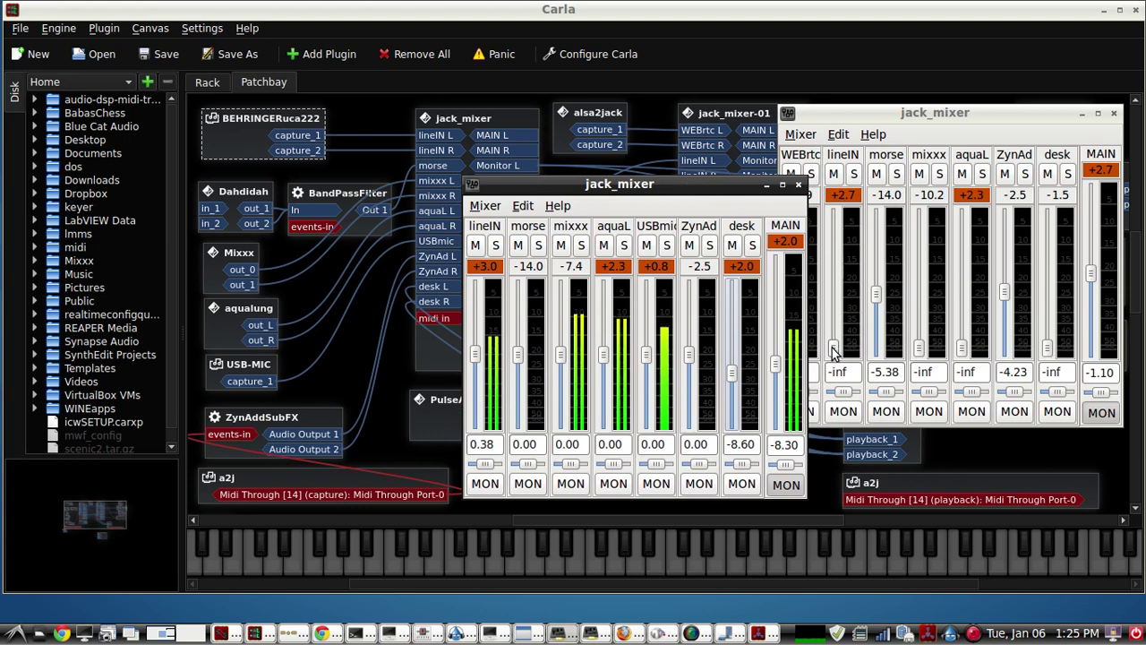
- Test the second mixer's lineIN fader, return it to -inf, and select the Mixxx node
drag(832, 351, 840, 295)
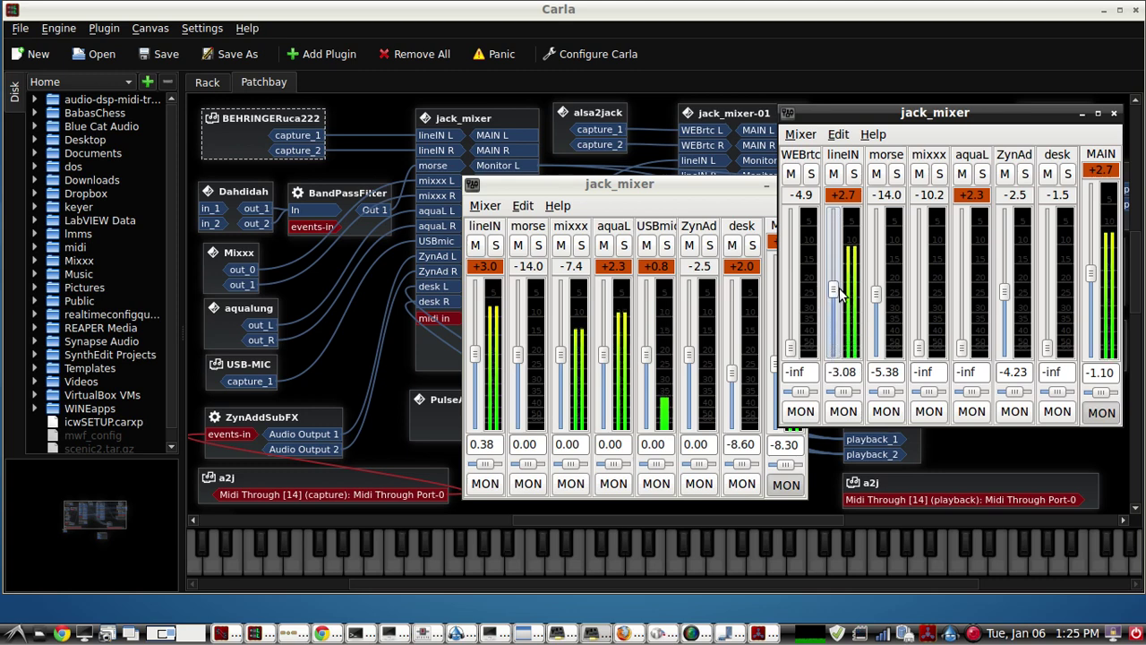
drag(840, 295, 841, 358)
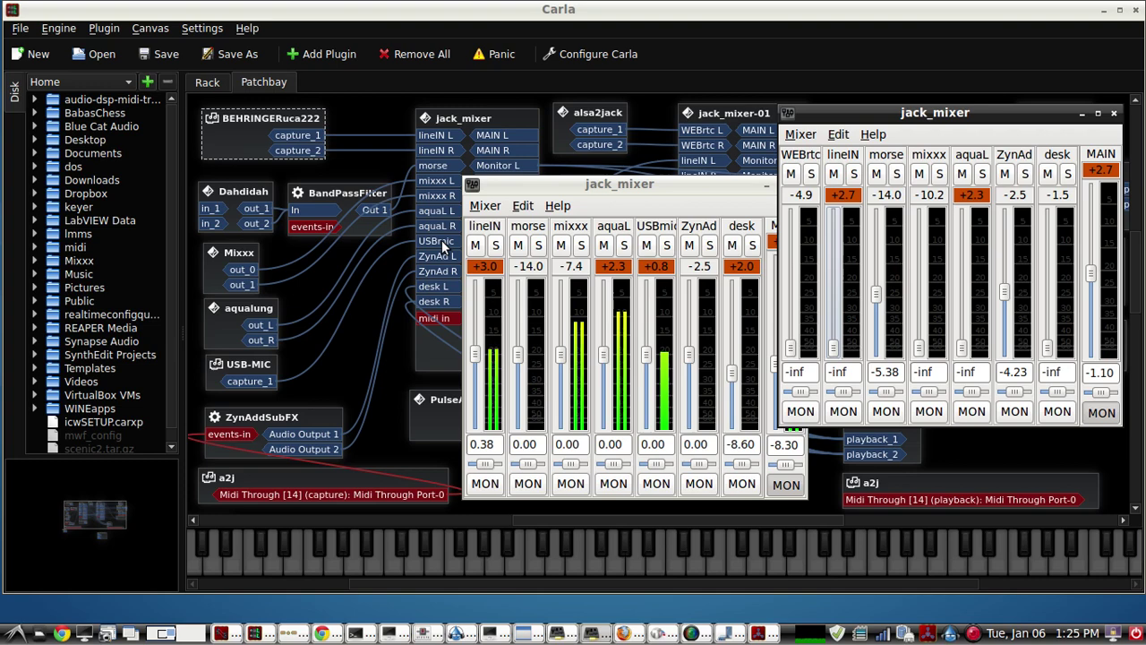
click(229, 255)
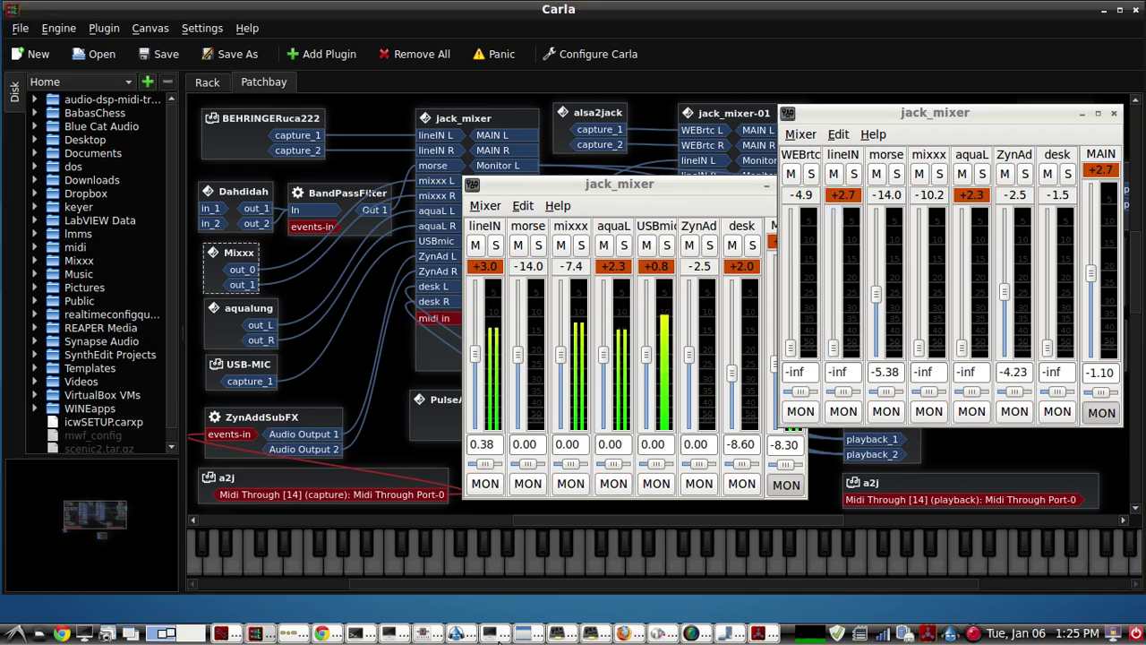
- Raise the mixxx channel to -3.46 and the aquaL channel to -1.15, selecting the aqualung node
click(428, 634)
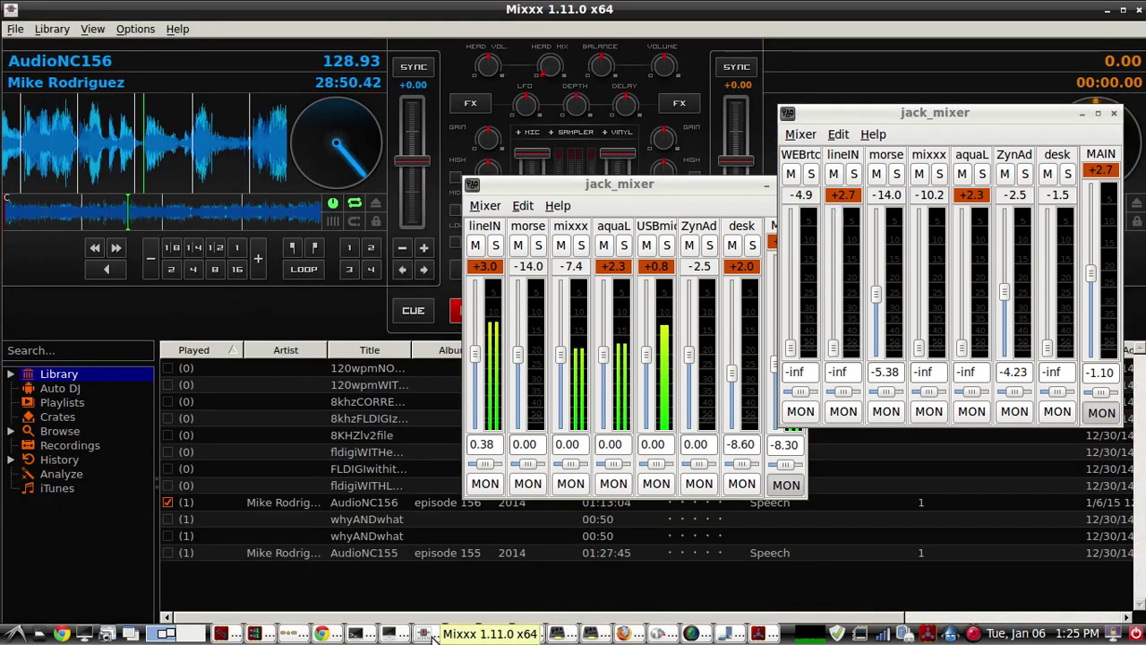
click(430, 634)
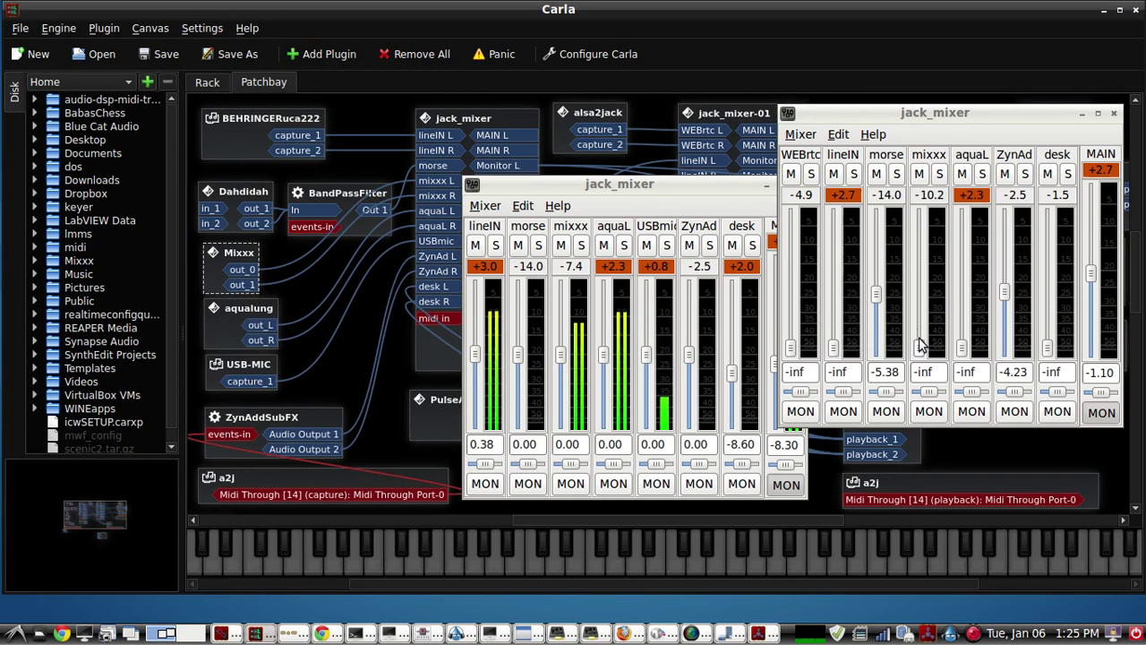
mouse_move(919, 347)
mouse_down()
mouse_move(927, 291)
mouse_move(925, 351)
mouse_up()
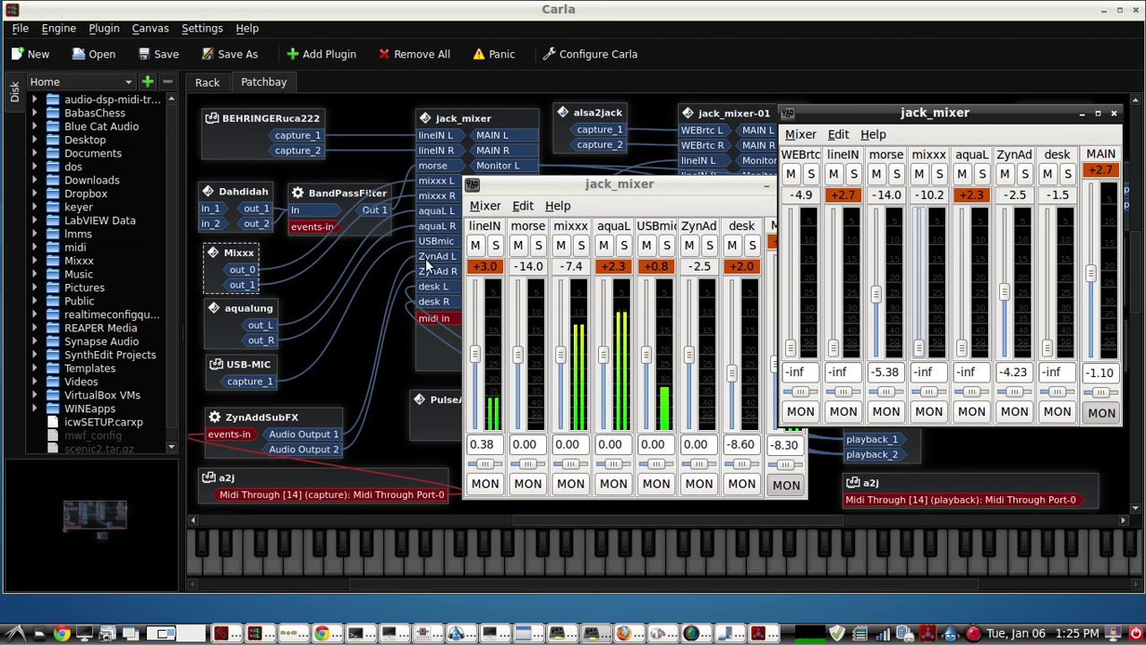
click(308, 291)
click(264, 313)
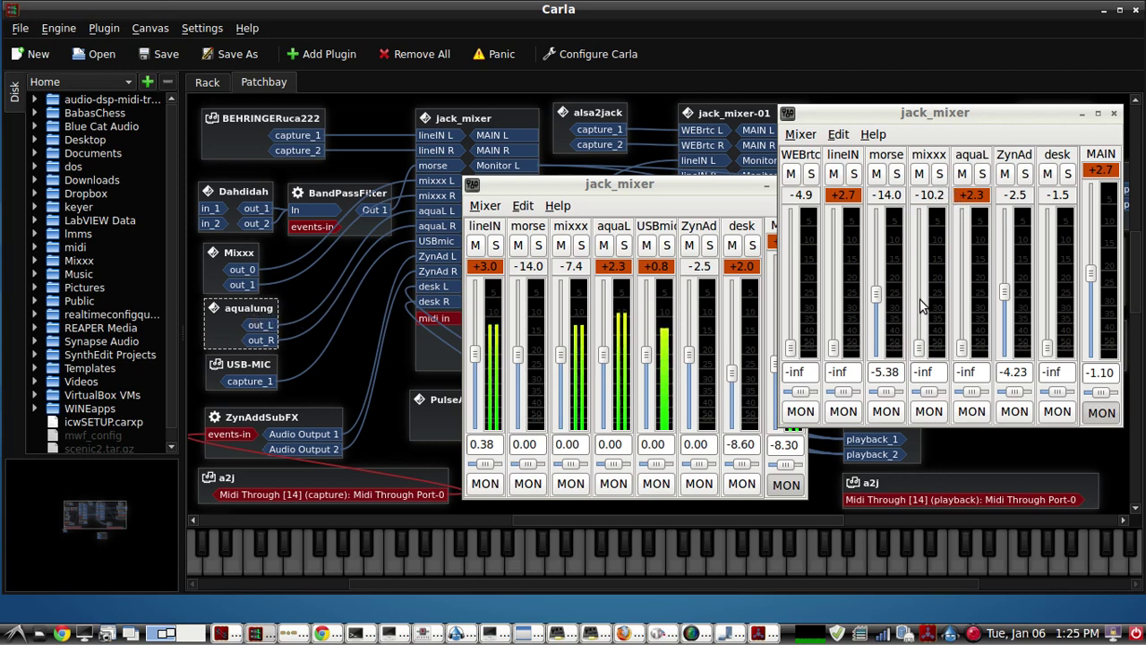
mouse_move(963, 353)
mouse_down()
mouse_move(976, 291)
mouse_move(976, 365)
mouse_up()
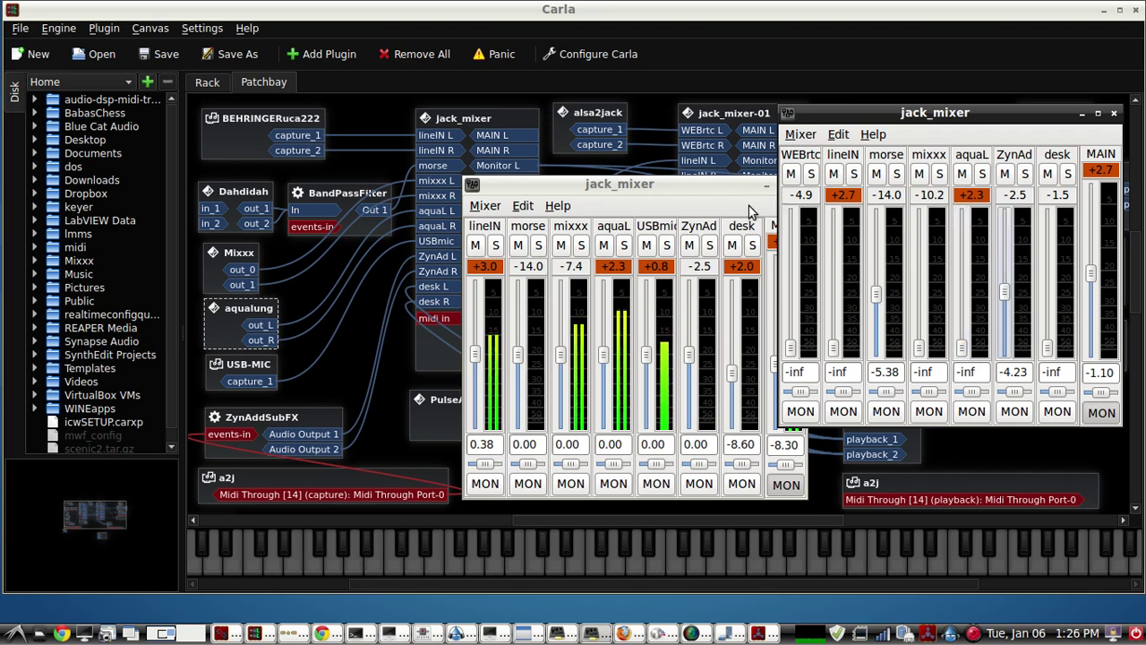
- Play a ZynAddSubFX test note and place the two jack_mixer windows side by side
drag(685, 185, 686, 115)
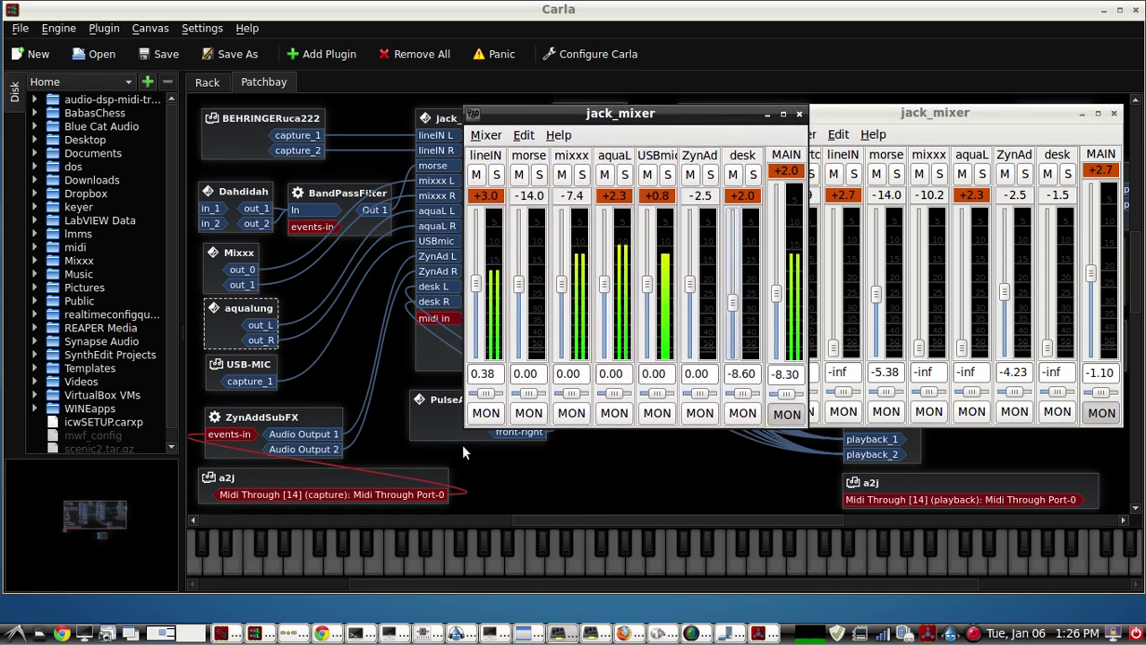
click(327, 435)
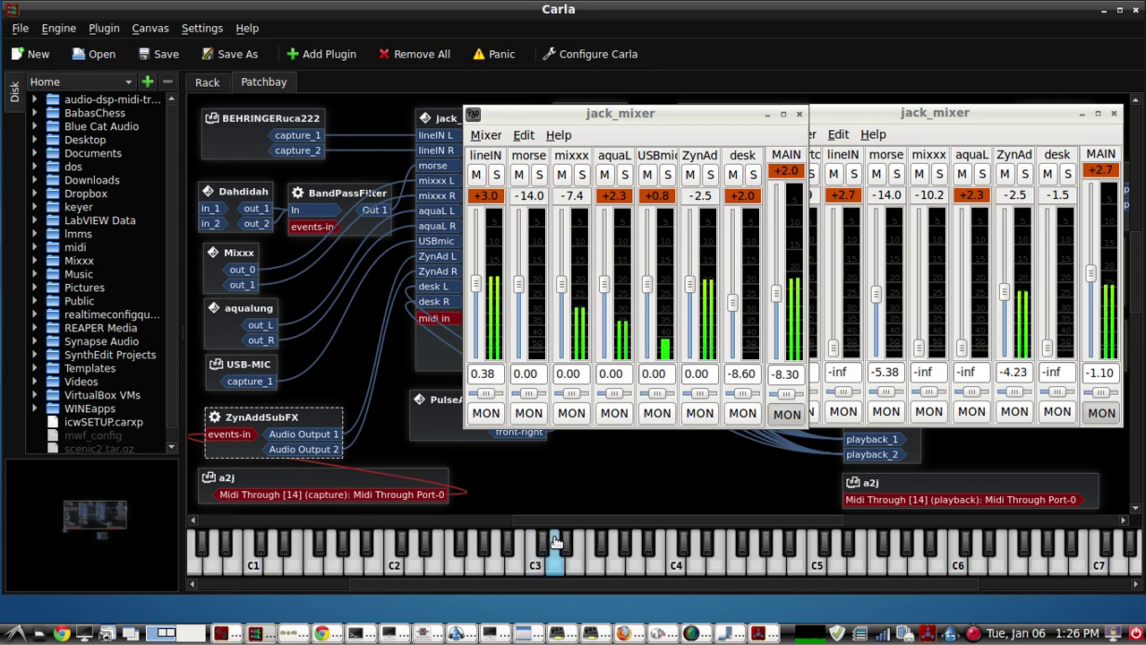
click(630, 542)
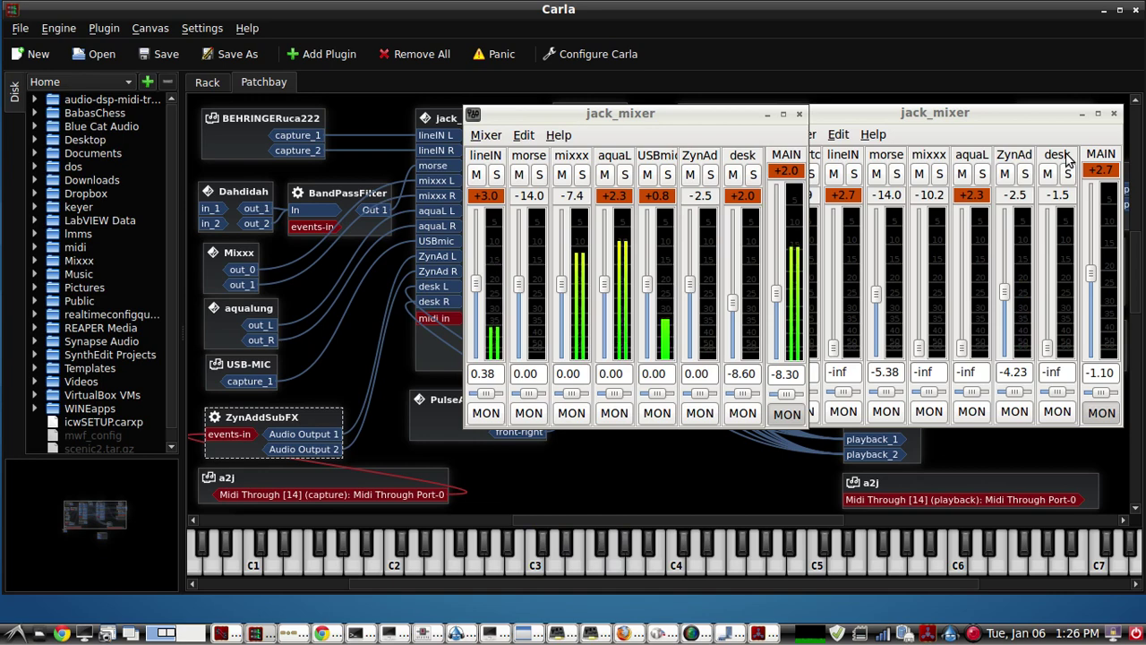
drag(679, 117, 583, 119)
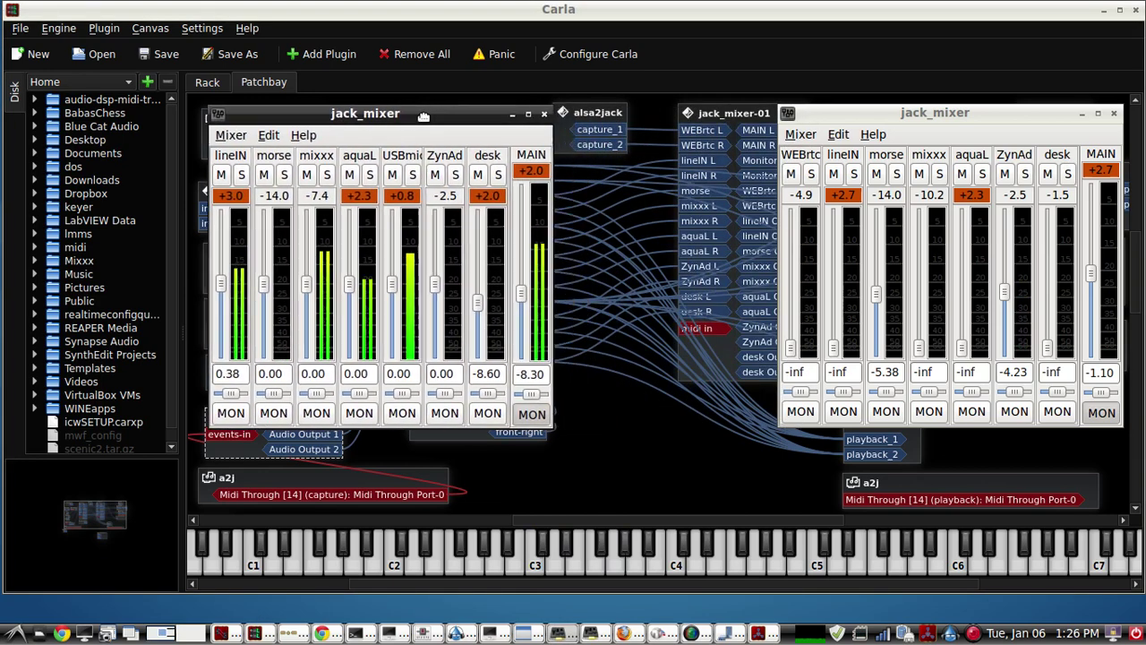
drag(423, 117, 411, 117)
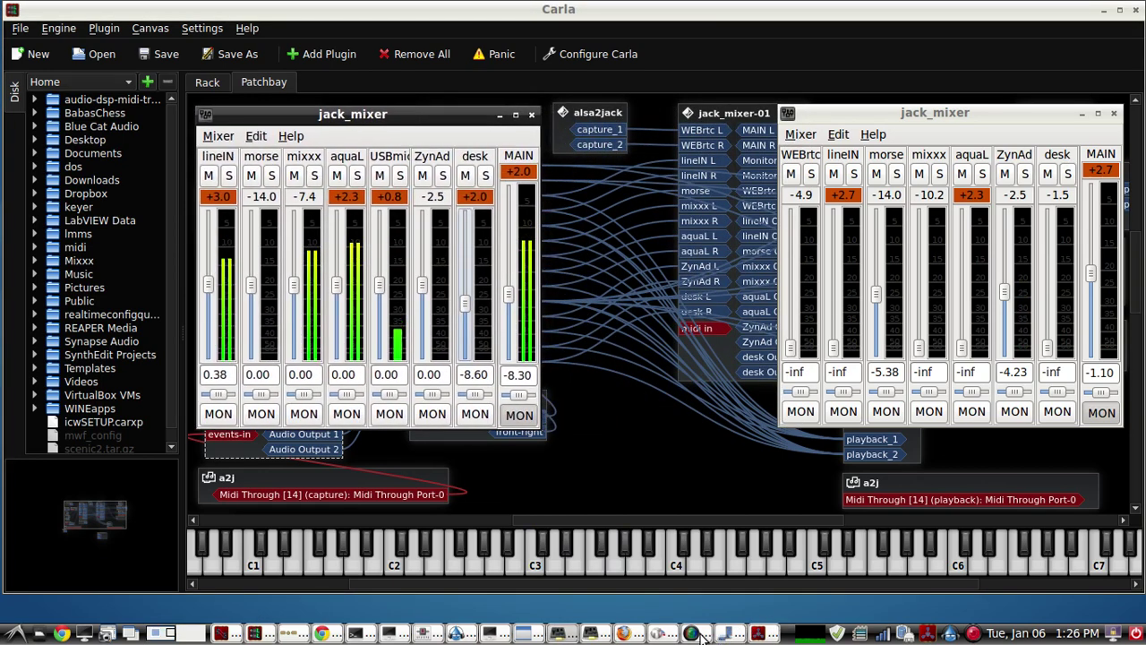
- Check PulseAudio Volume Control's playback streams, then bring up the TWiT episode page in Firefox
click(659, 633)
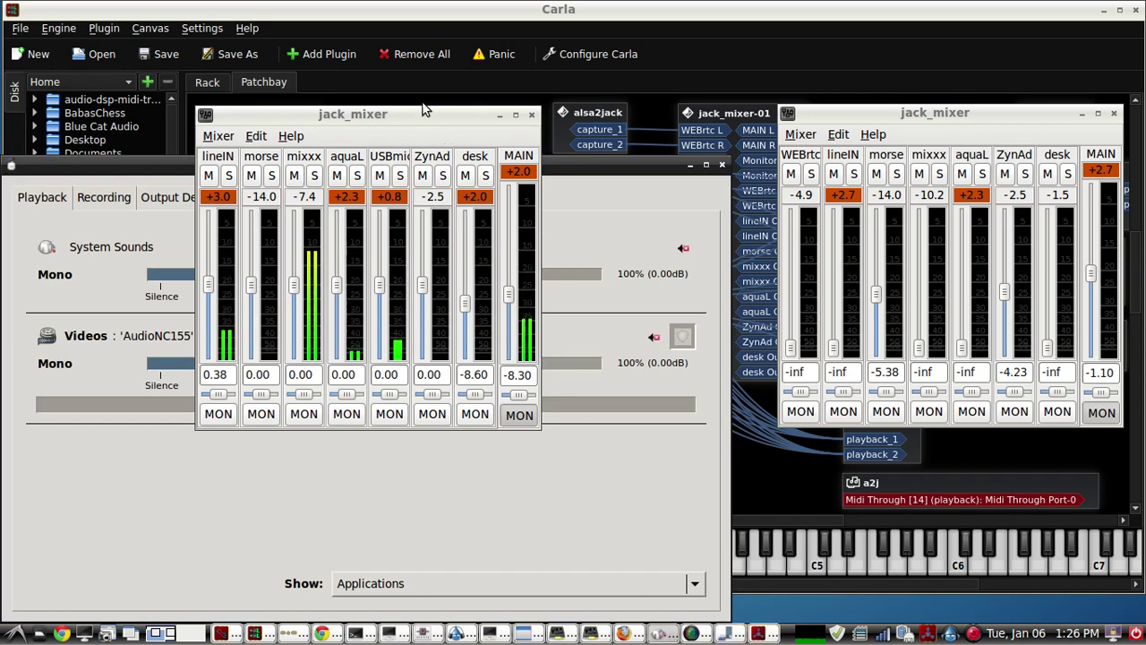
drag(425, 116, 395, 127)
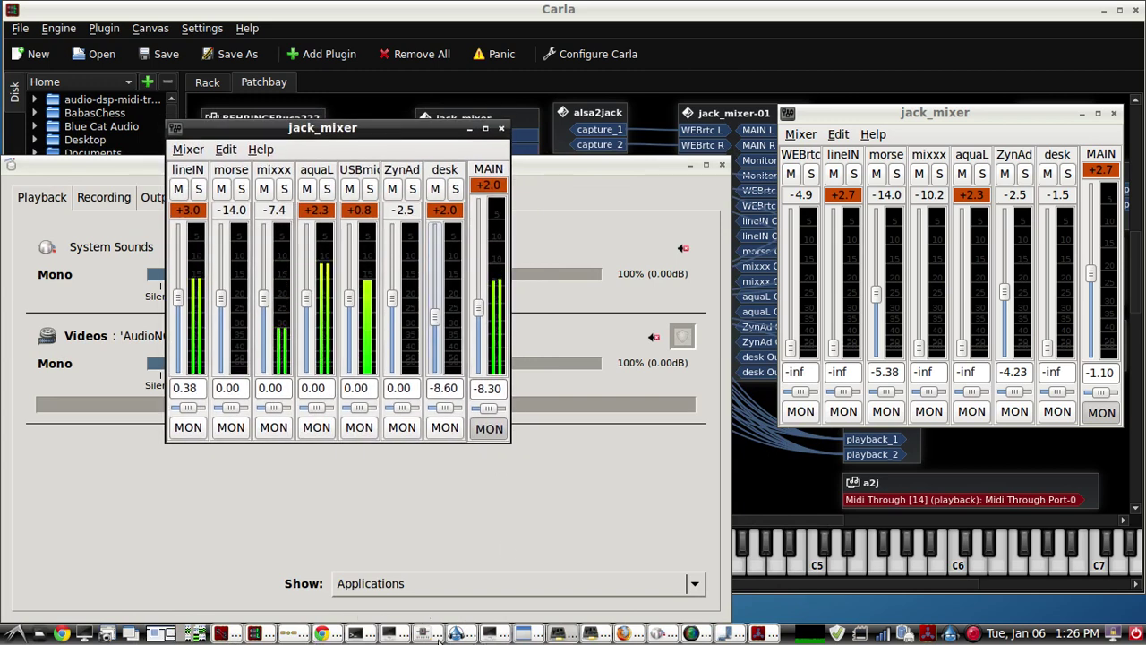
click(622, 634)
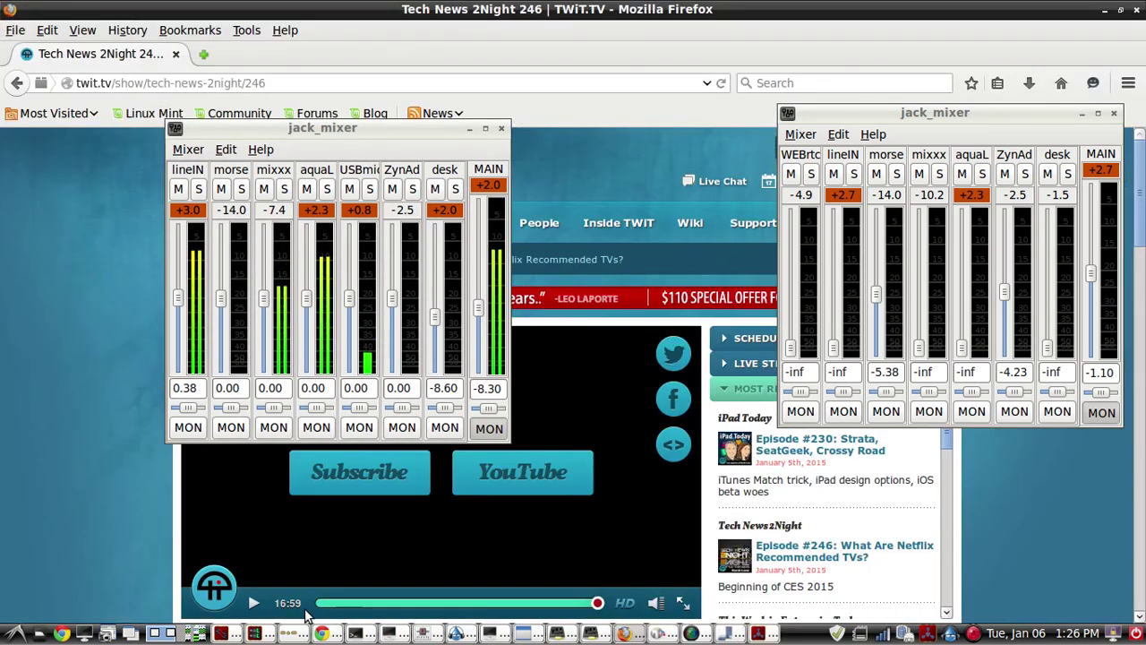
- Restart the Tech News 2Night video, minimize the left jack_mixer, and scroll the page down slightly
click(255, 605)
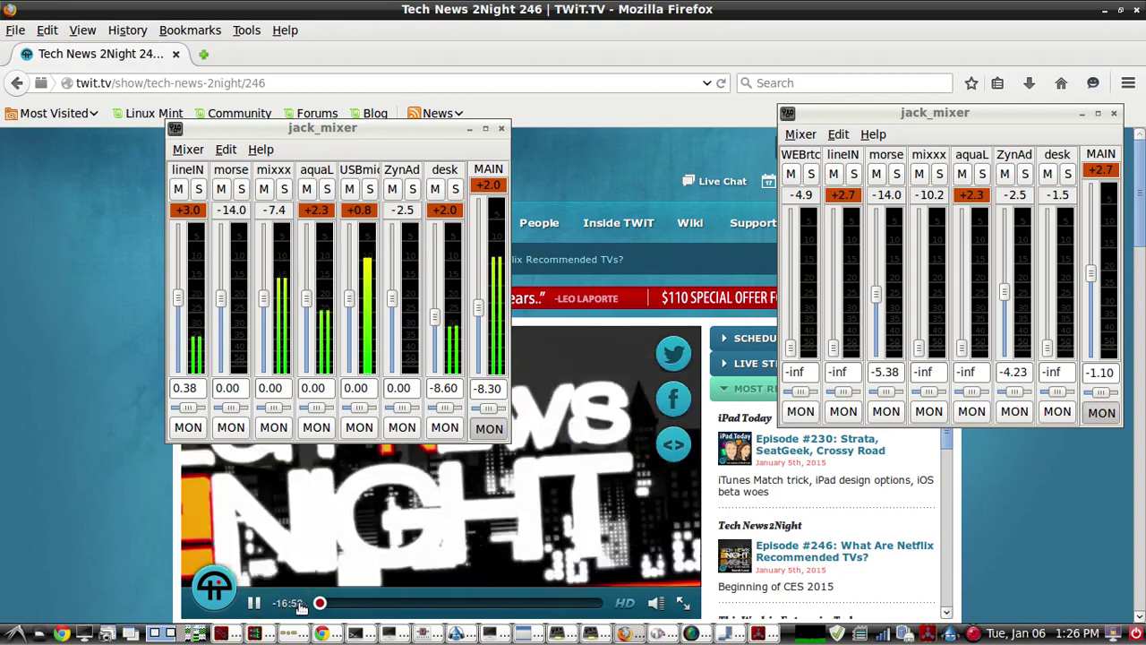
click(468, 128)
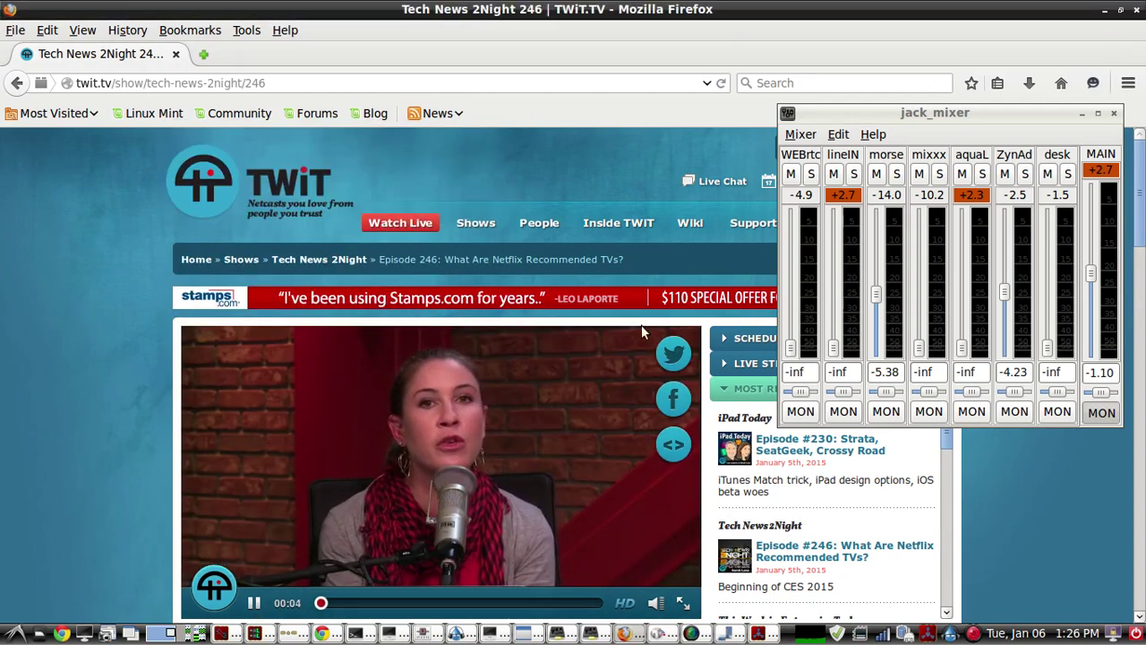
scroll(436, 366, down, 1)
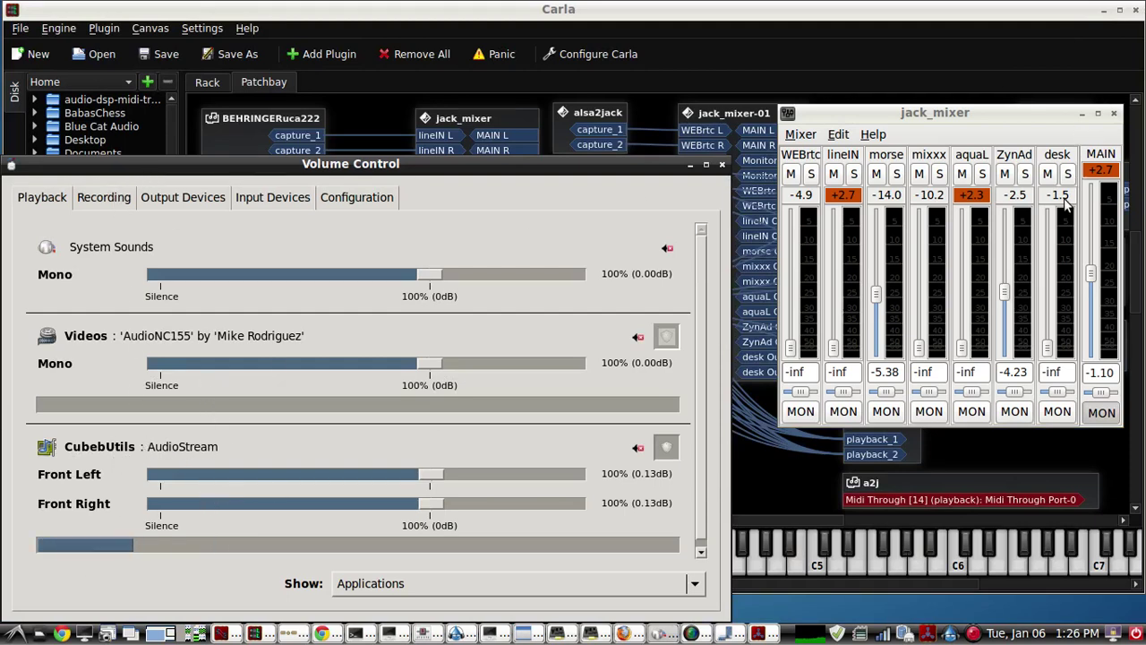
drag(1052, 349, 1065, 267)
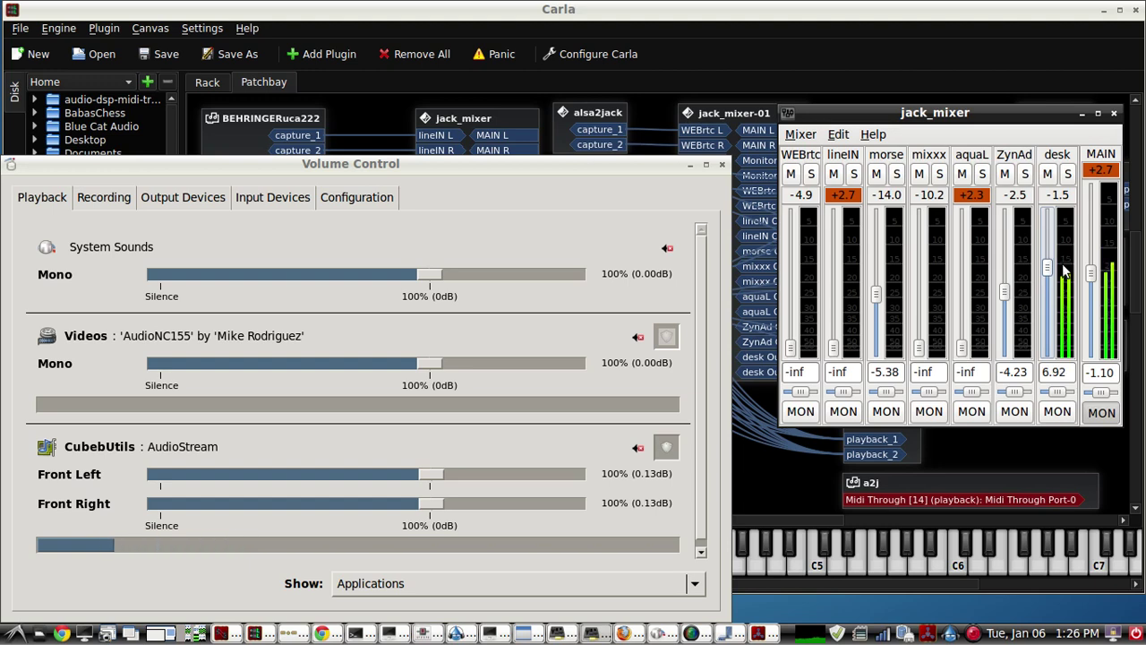
drag(1065, 267, 1066, 354)
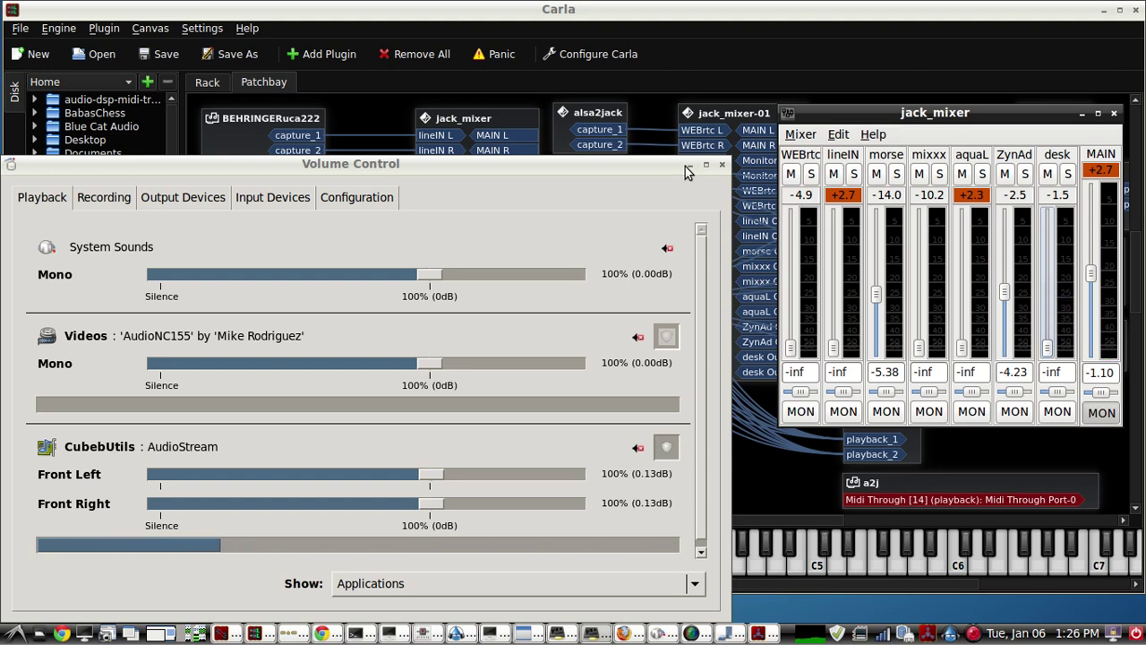
click(721, 164)
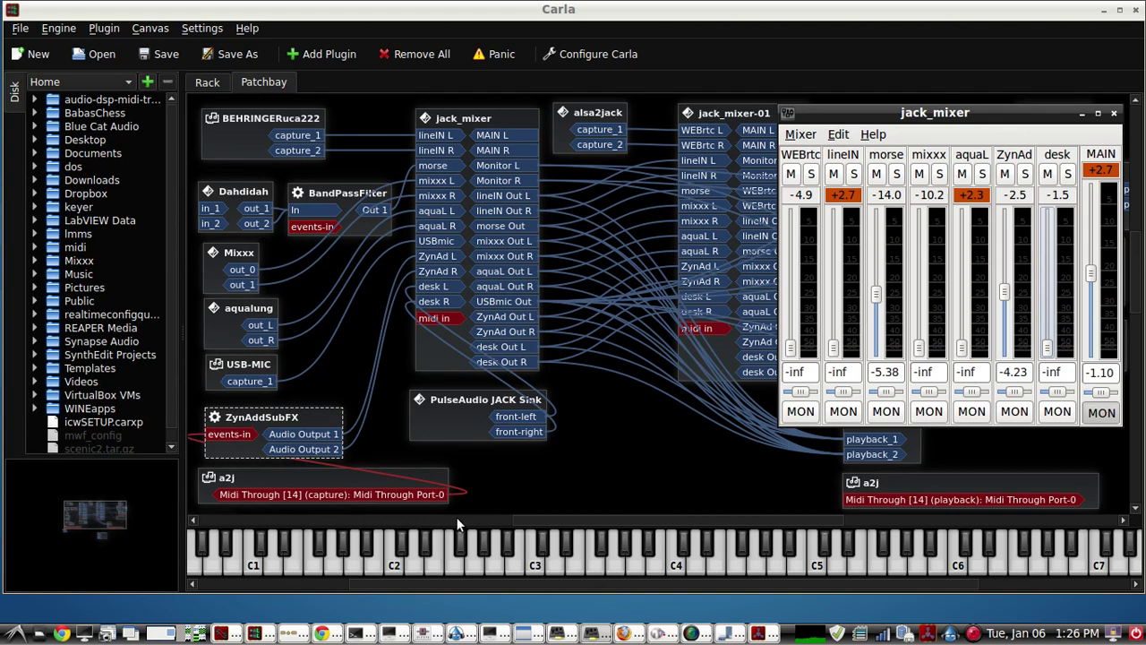
click(564, 631)
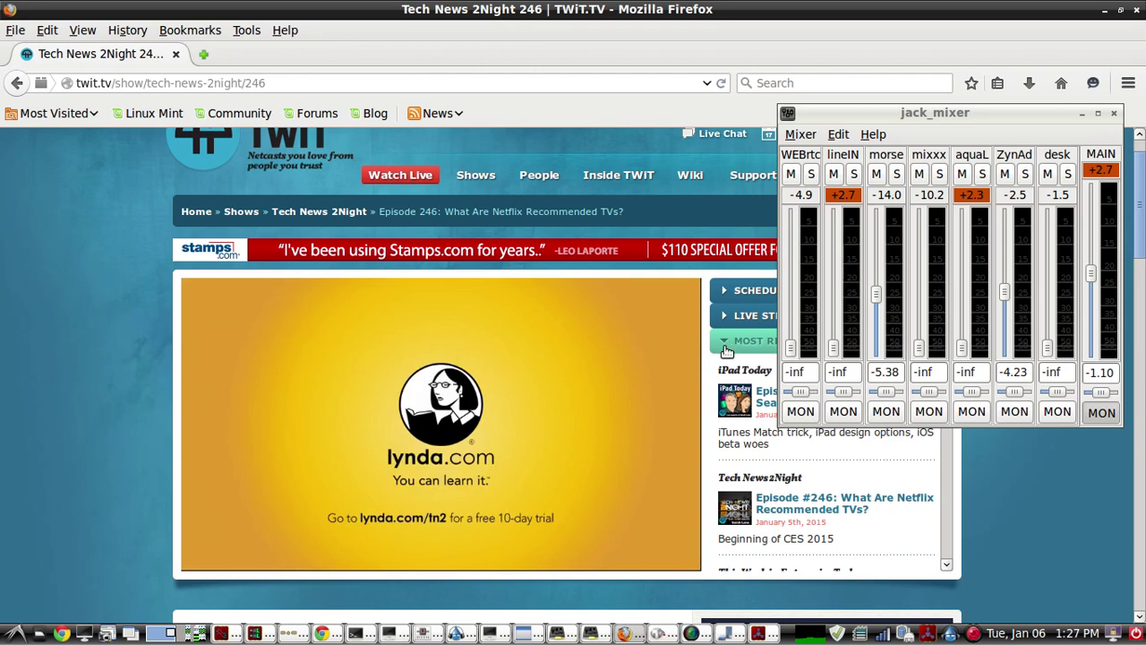
- Confirm JACK is running with PulseAudio bridged in Cadence, minimize it, and show Volume Control streams
click(927, 632)
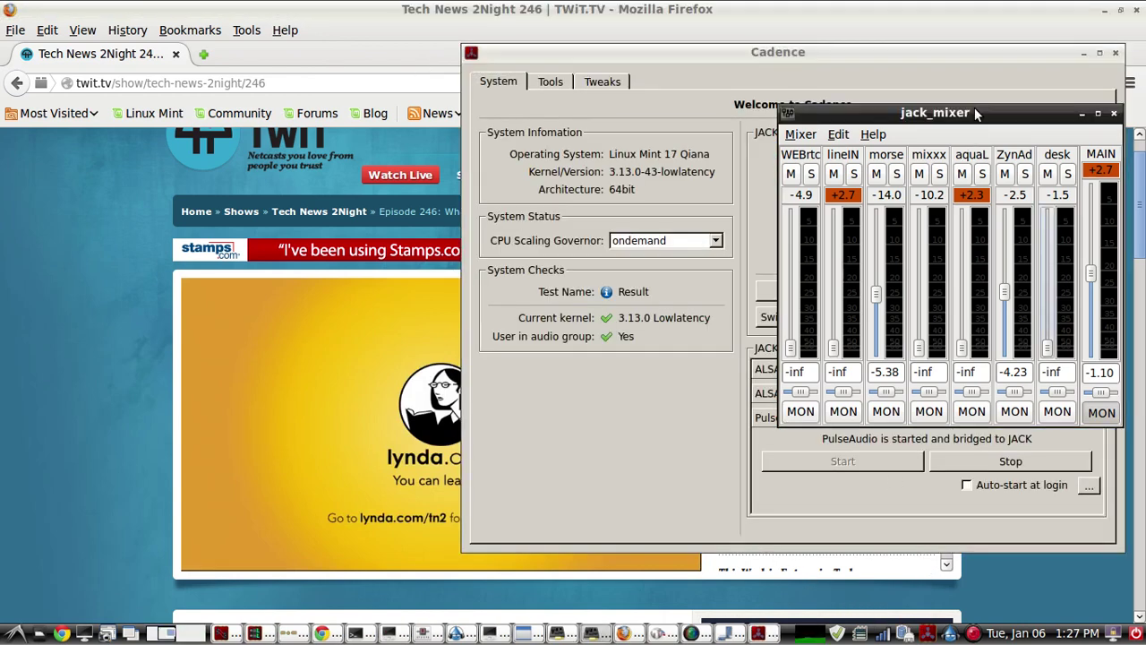
drag(974, 107, 327, 204)
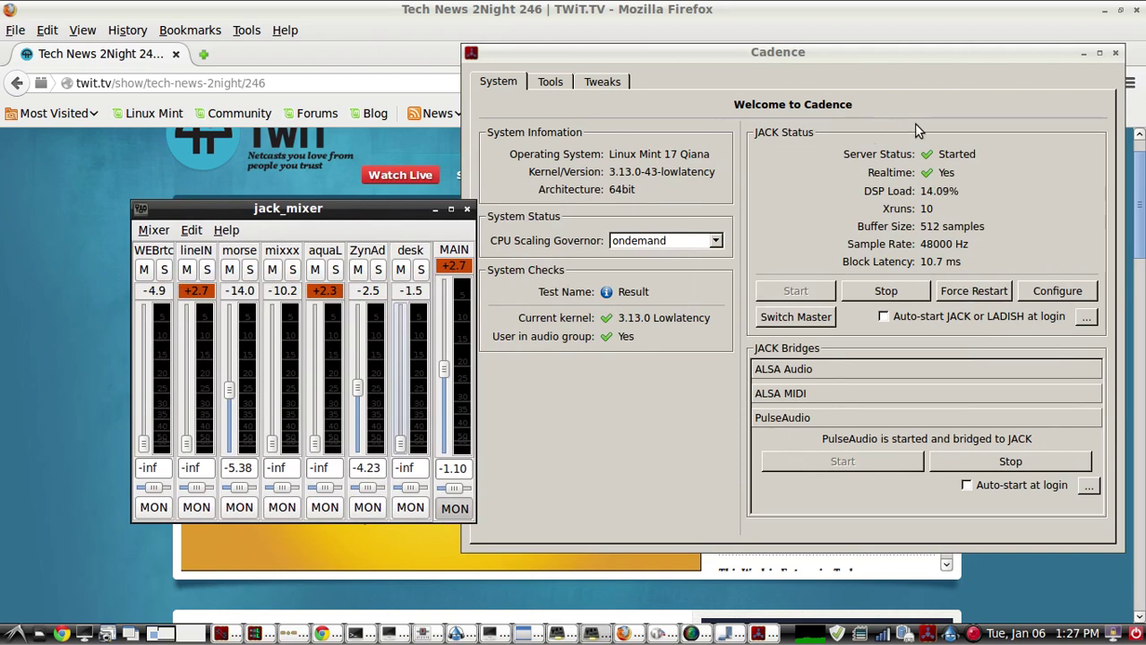
click(1084, 55)
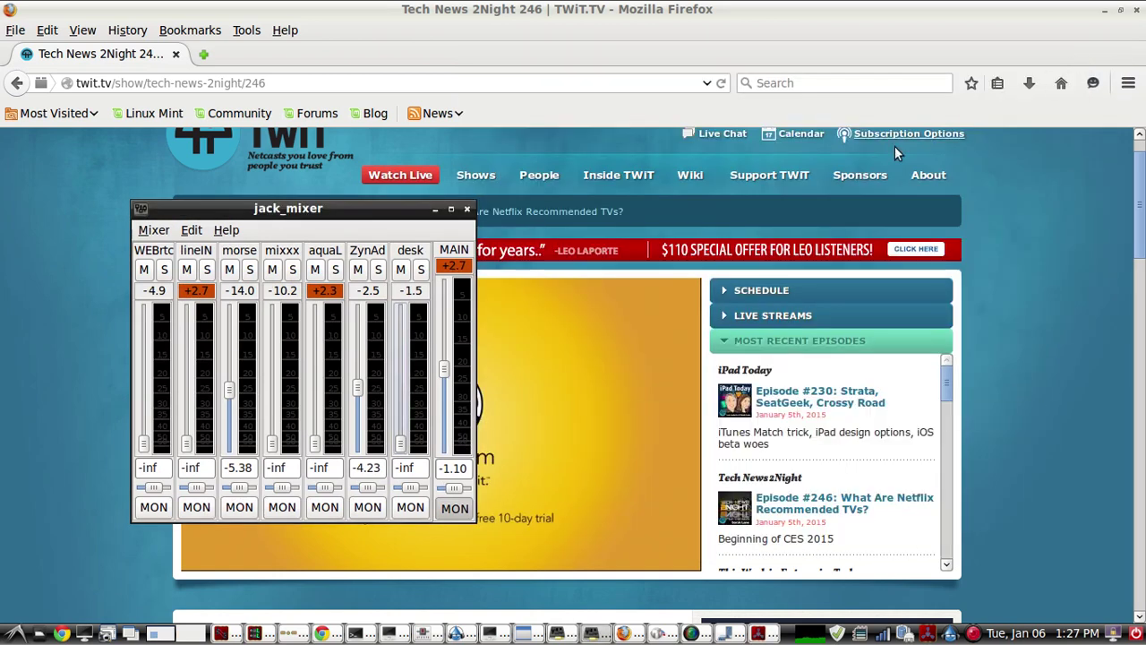
drag(370, 206, 856, 208)
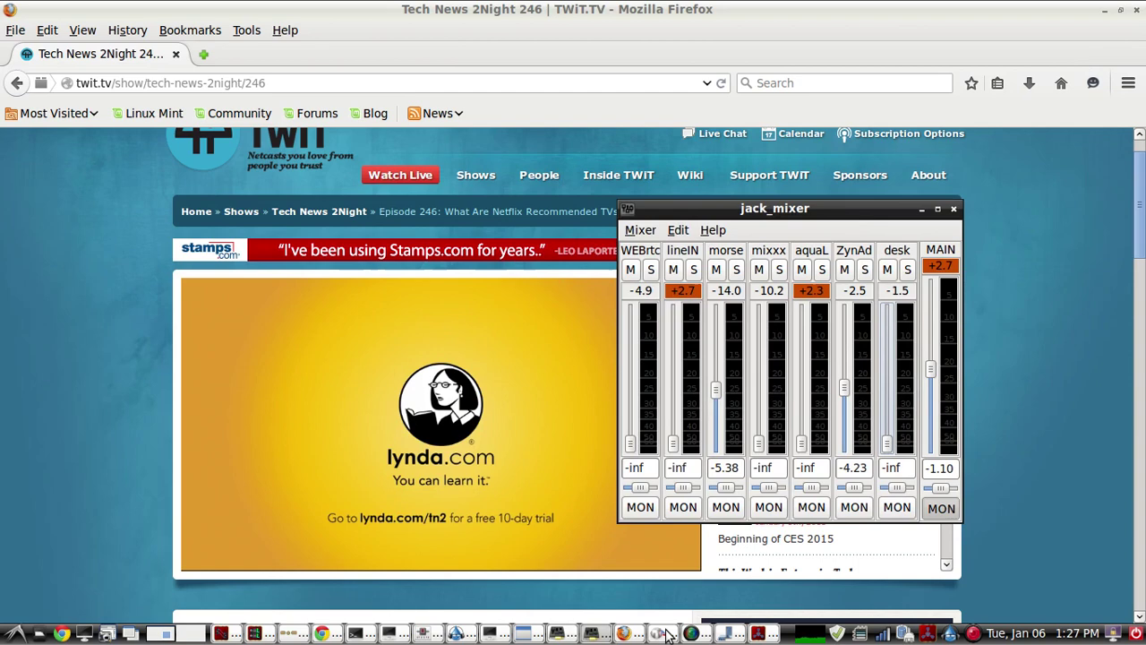
click(660, 633)
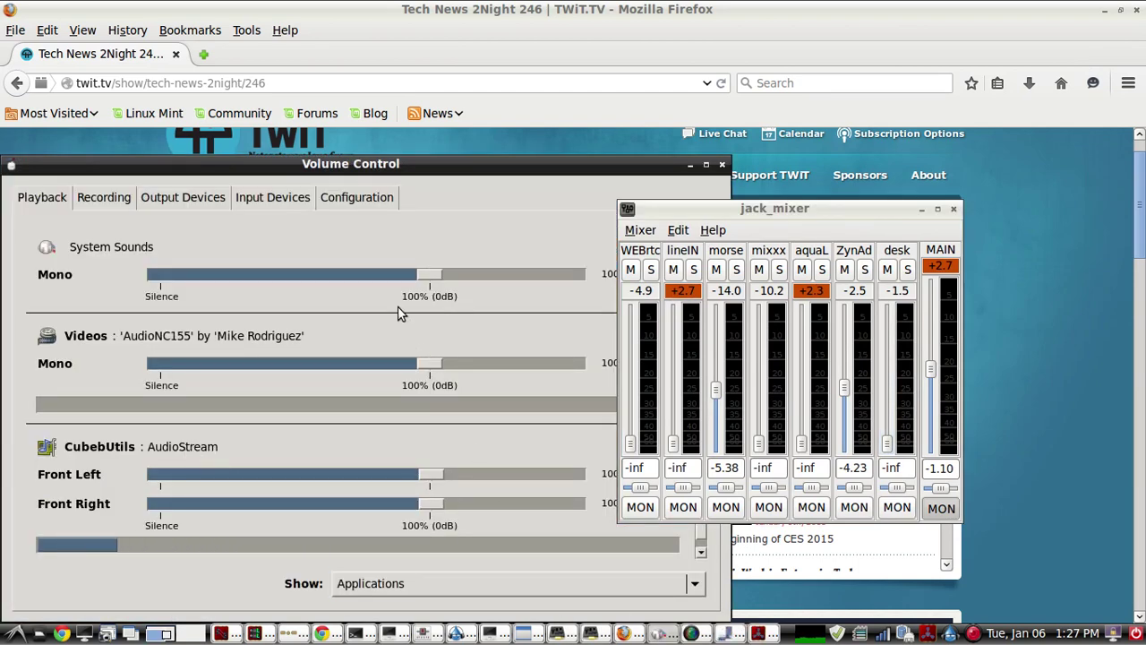
- Raise jack_mixer's desk channel to -0.38 and bring the Totem AudioNC155 player forward
drag(436, 177, 809, 66)
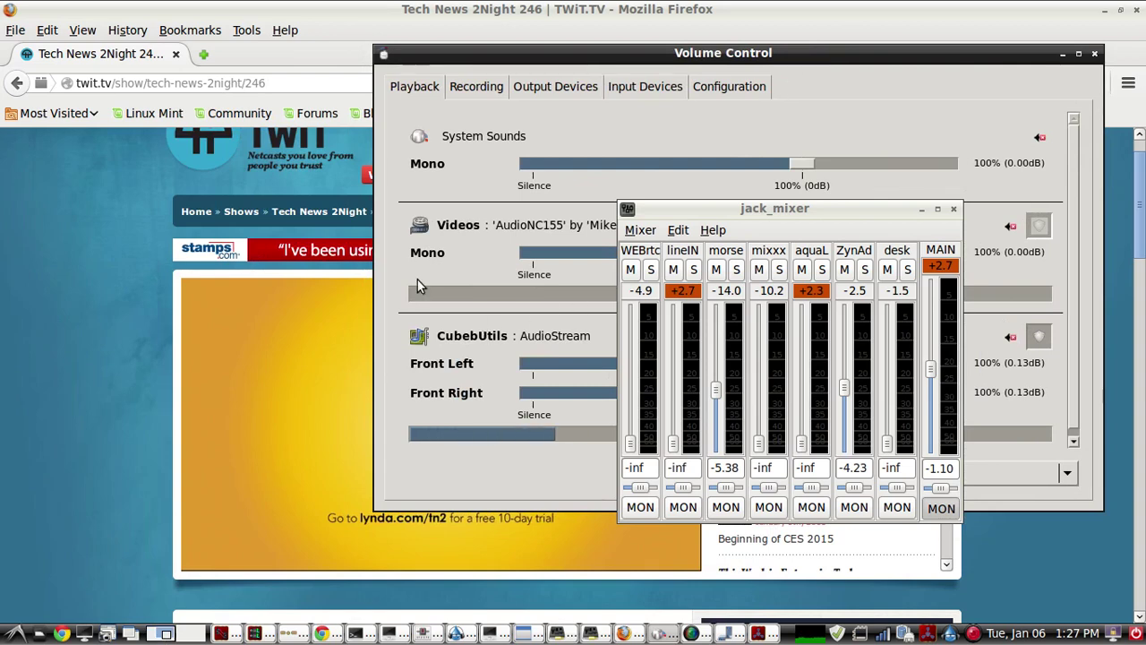
click(249, 556)
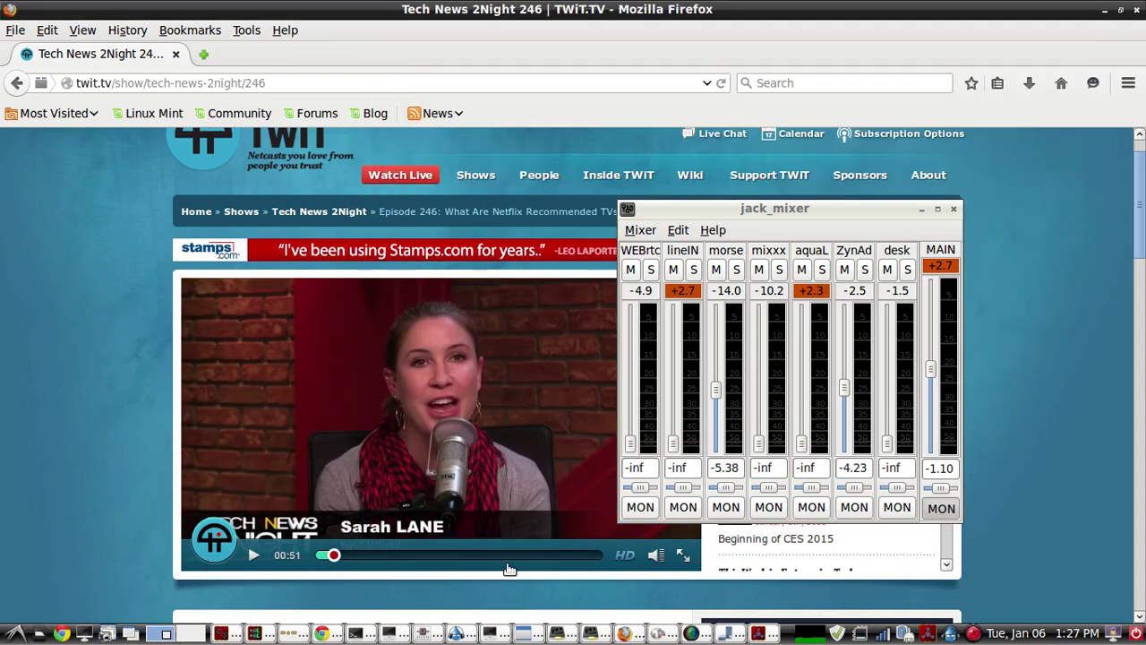
drag(886, 448, 891, 397)
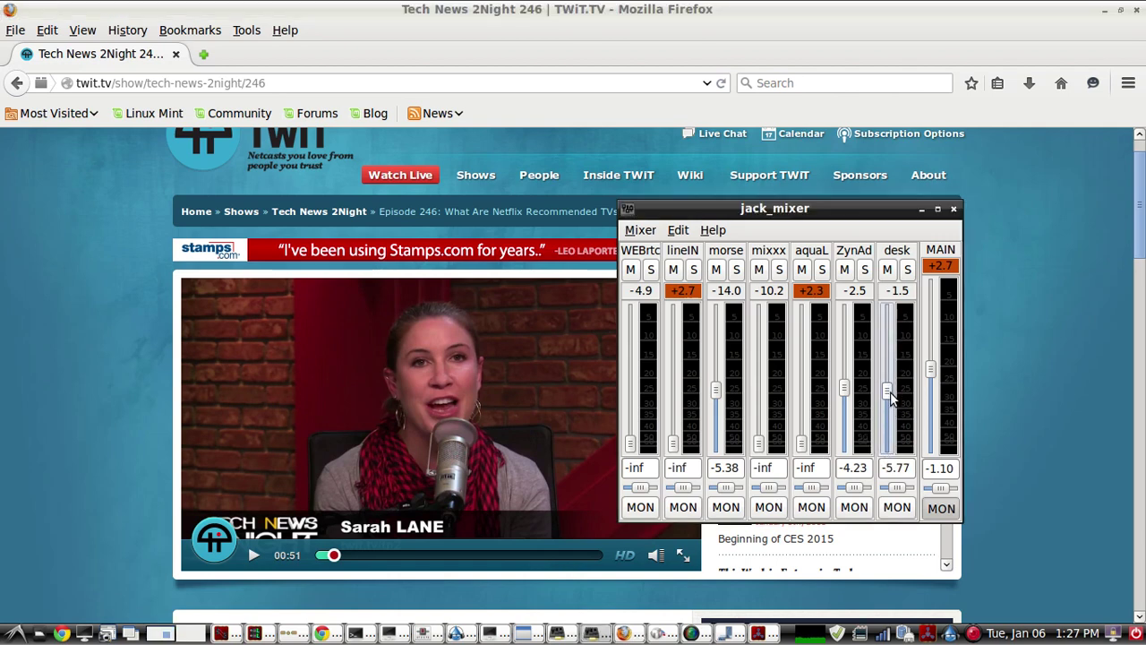
click(723, 636)
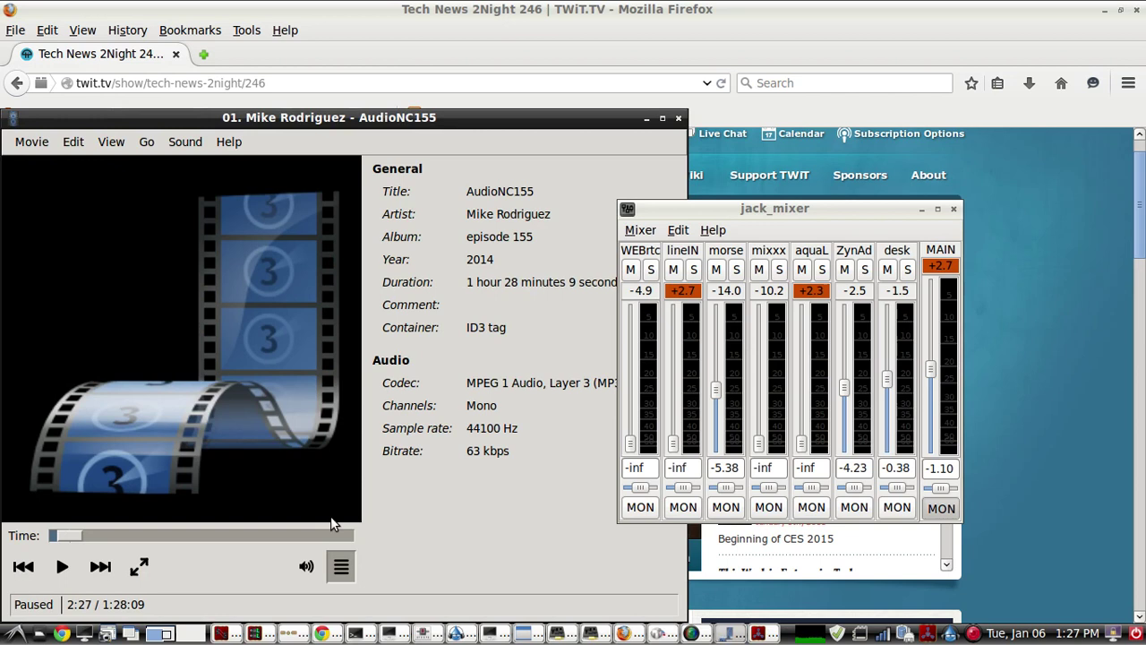
- Play AudioNC155 briefly, pause it at 2:34, and minimize Totem
click(61, 566)
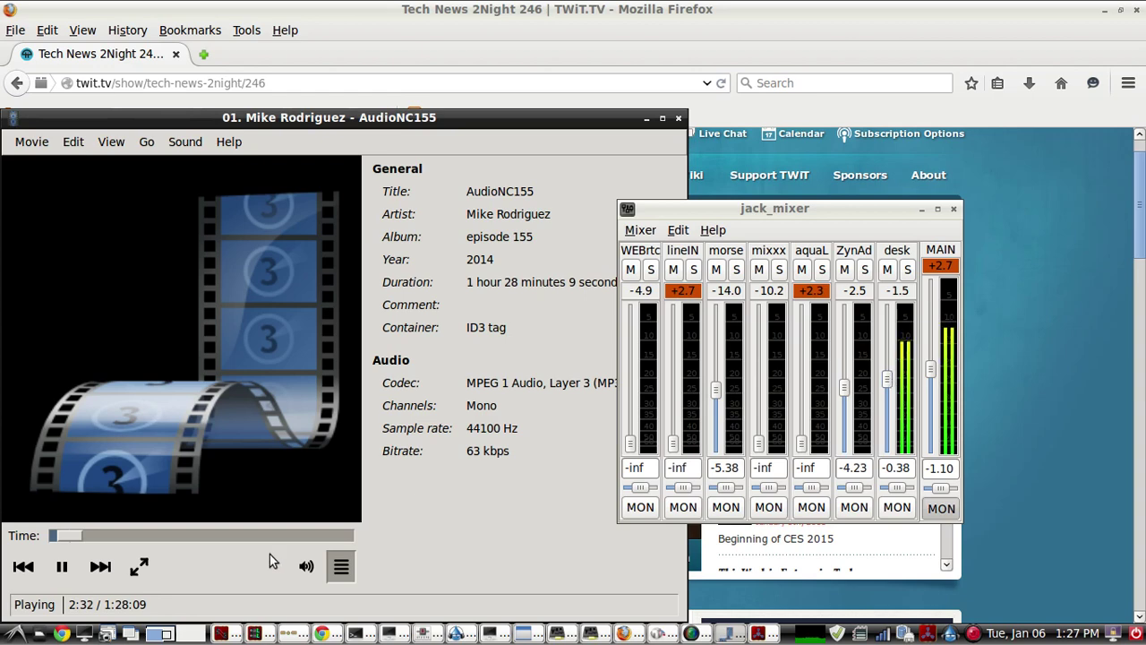
click(63, 567)
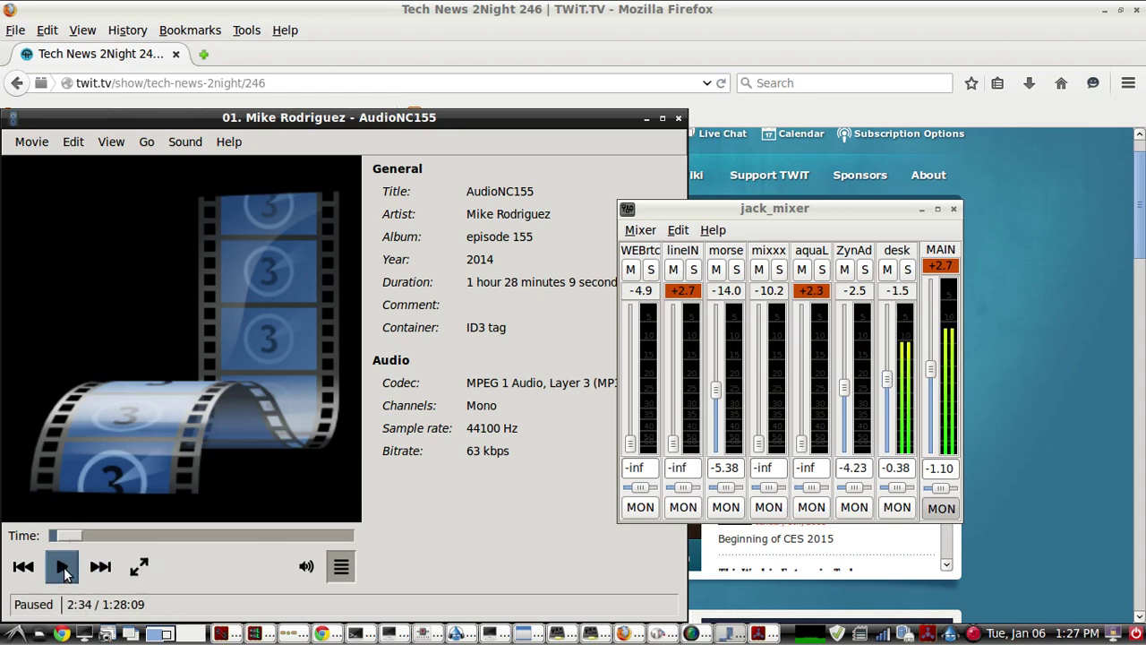
click(645, 119)
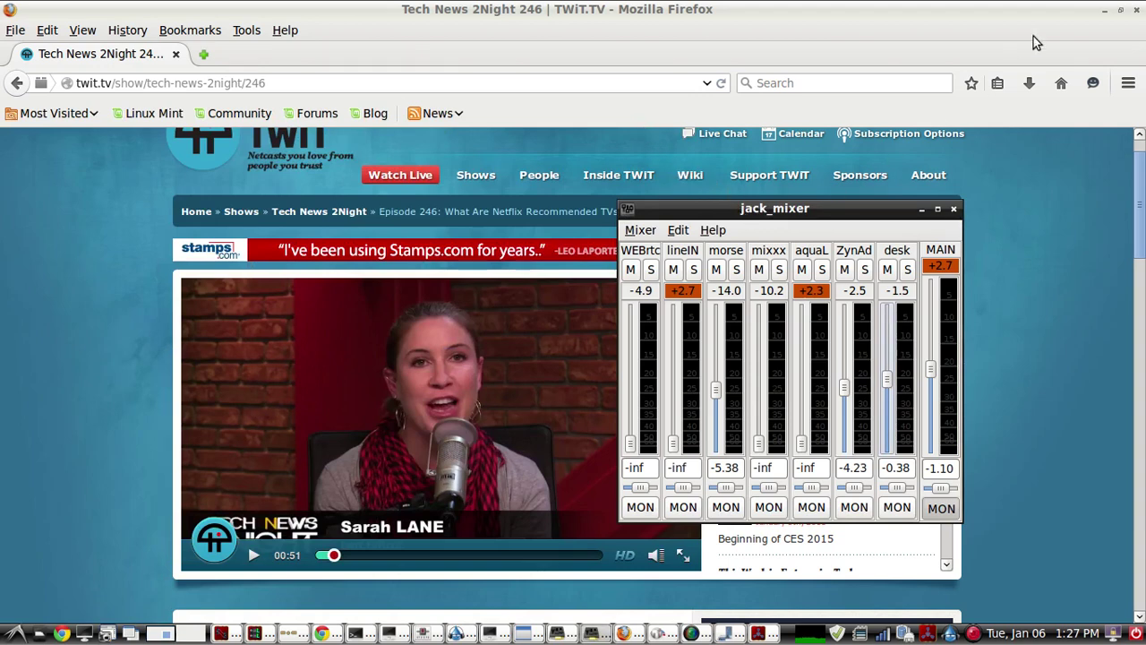
- Minimize Firefox and Volume Control and move jack_mixer over the patchbay
click(1105, 10)
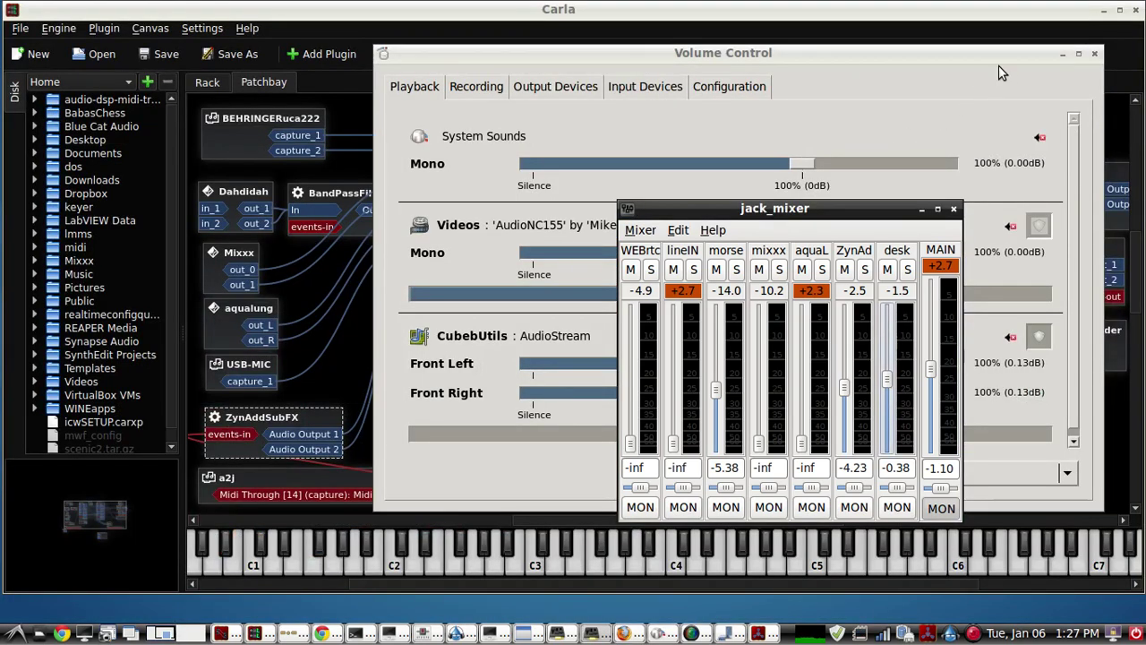
click(1064, 56)
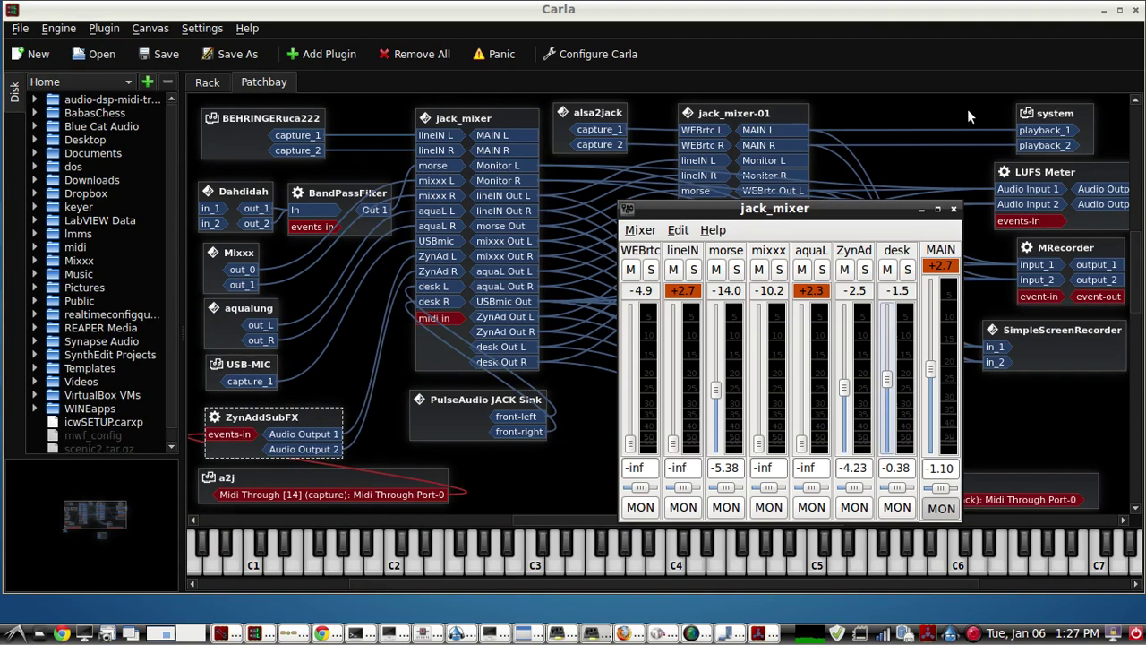
drag(843, 222, 936, 227)
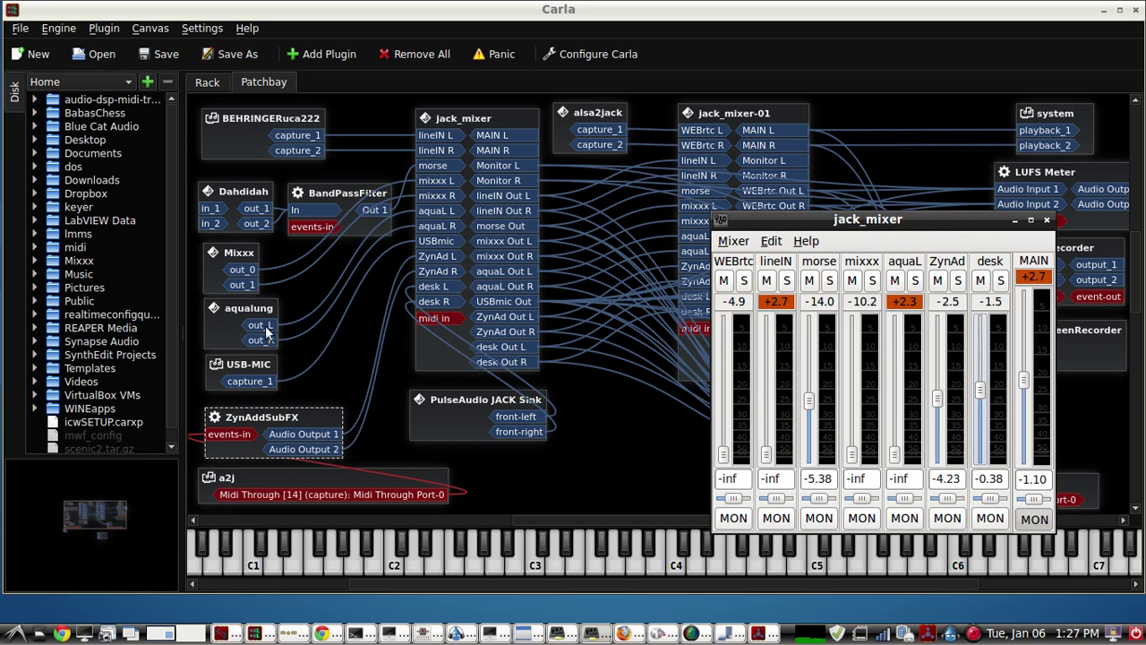
- Nudge the aqualung, Mixxx and USB-MIC nodes slightly right, then bring Cadence forward
drag(226, 308, 234, 311)
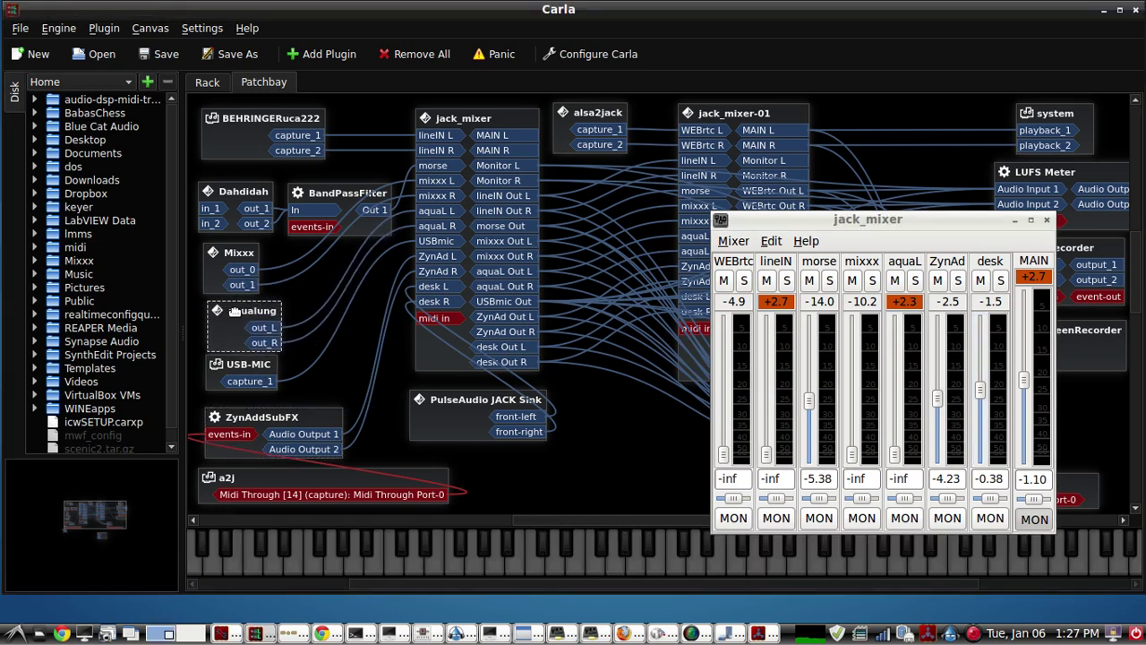
drag(237, 256, 245, 254)
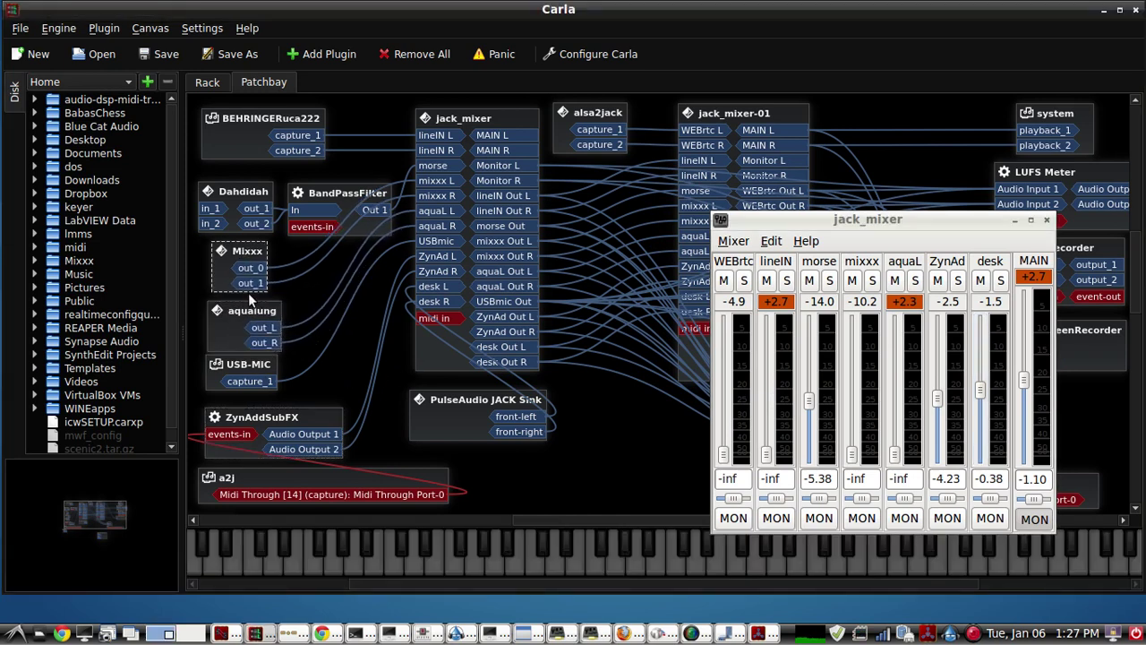
drag(232, 310, 234, 310)
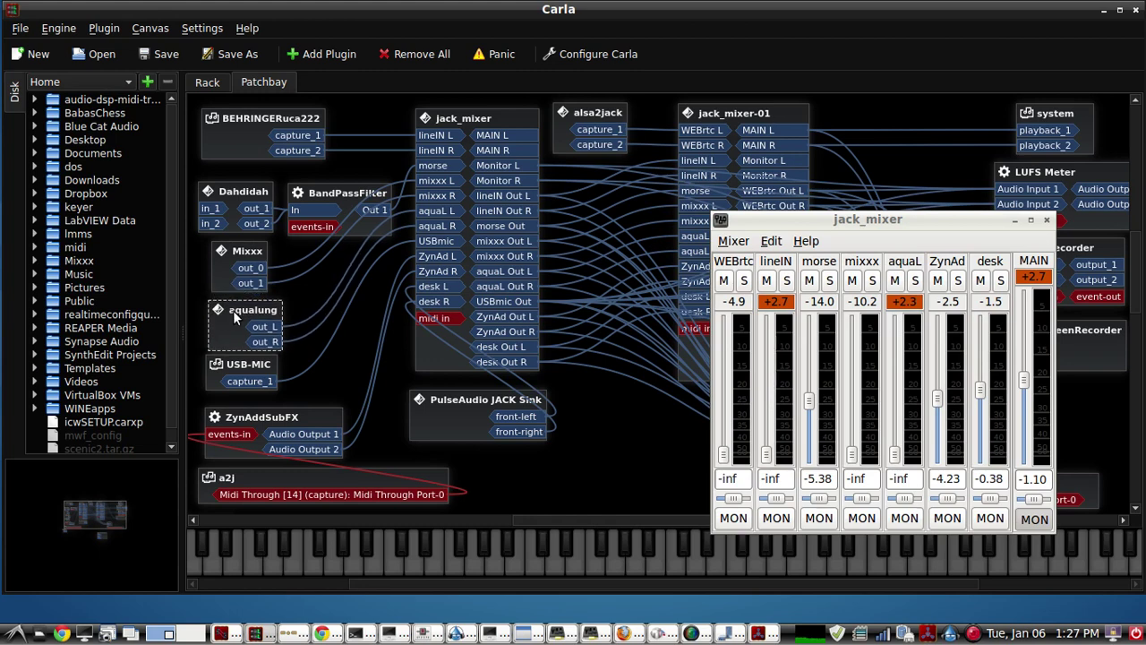
drag(237, 365, 246, 371)
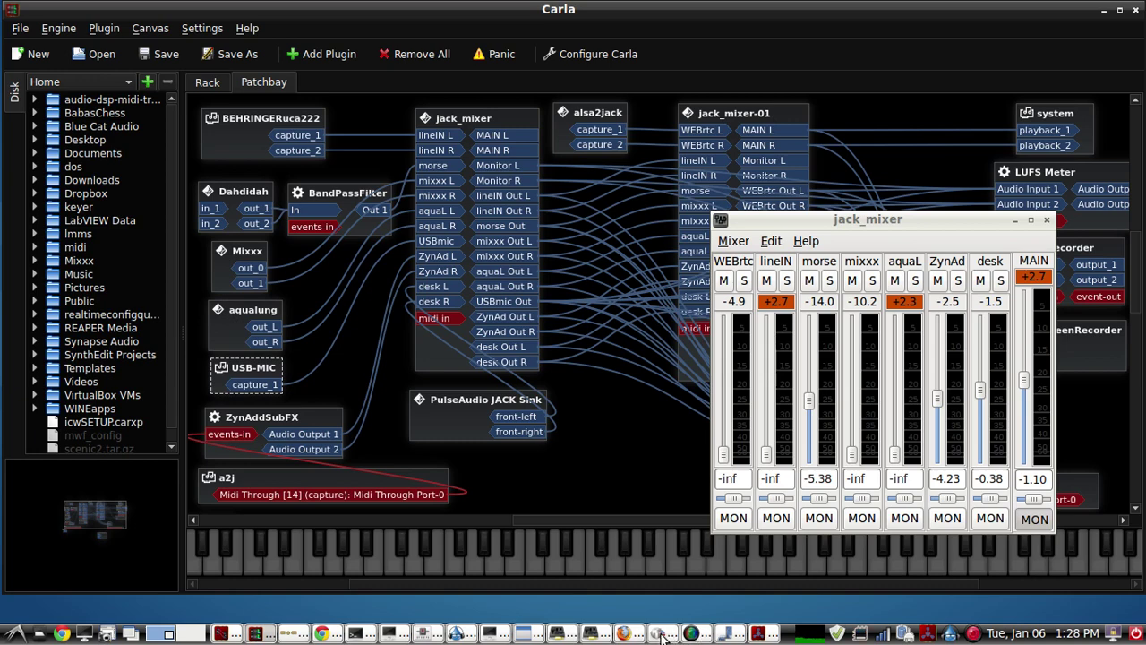
click(762, 634)
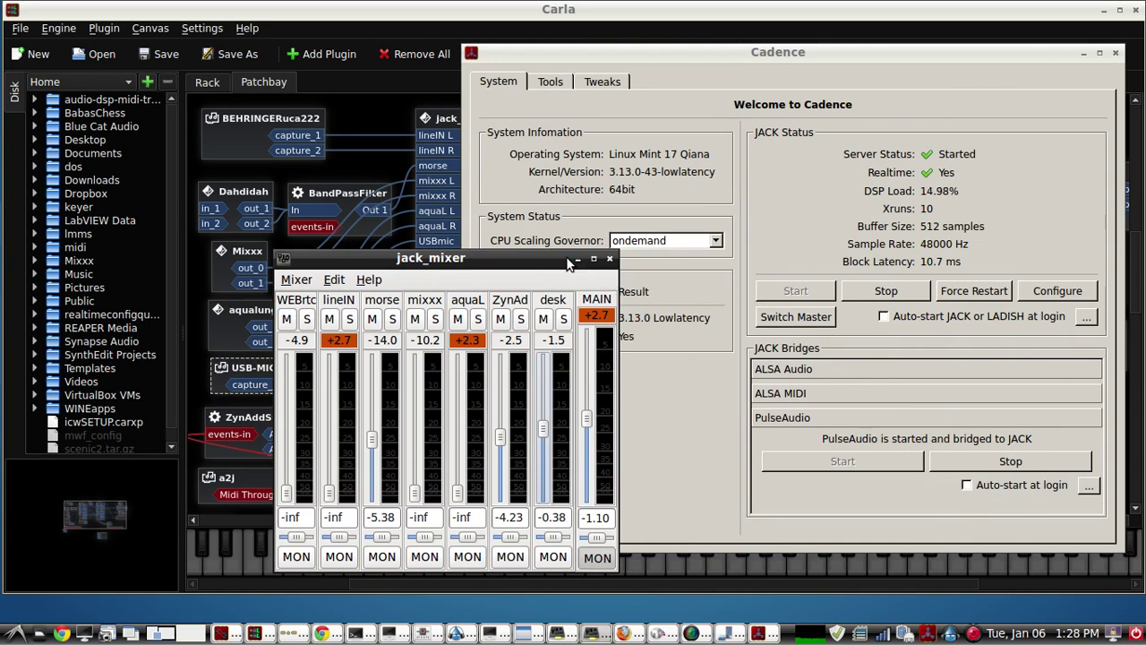
- Hide Cadence, move the WEBrtc mixer up, and place the lineIN/USBmic/MAIN mixer beside it
click(1083, 55)
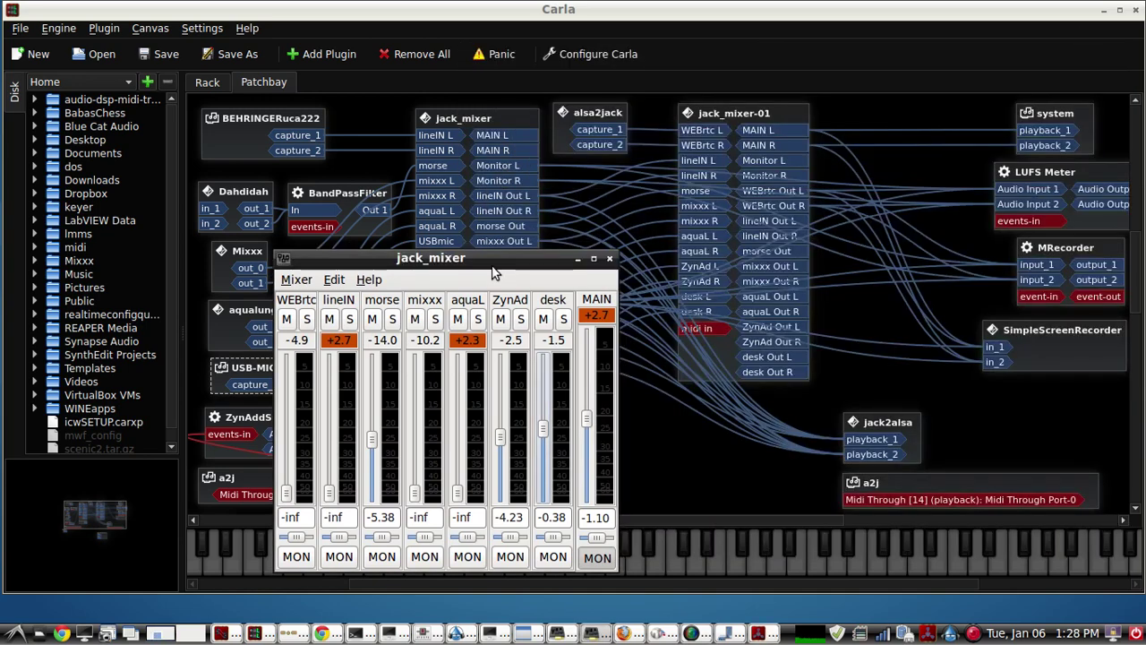
drag(492, 267, 861, 168)
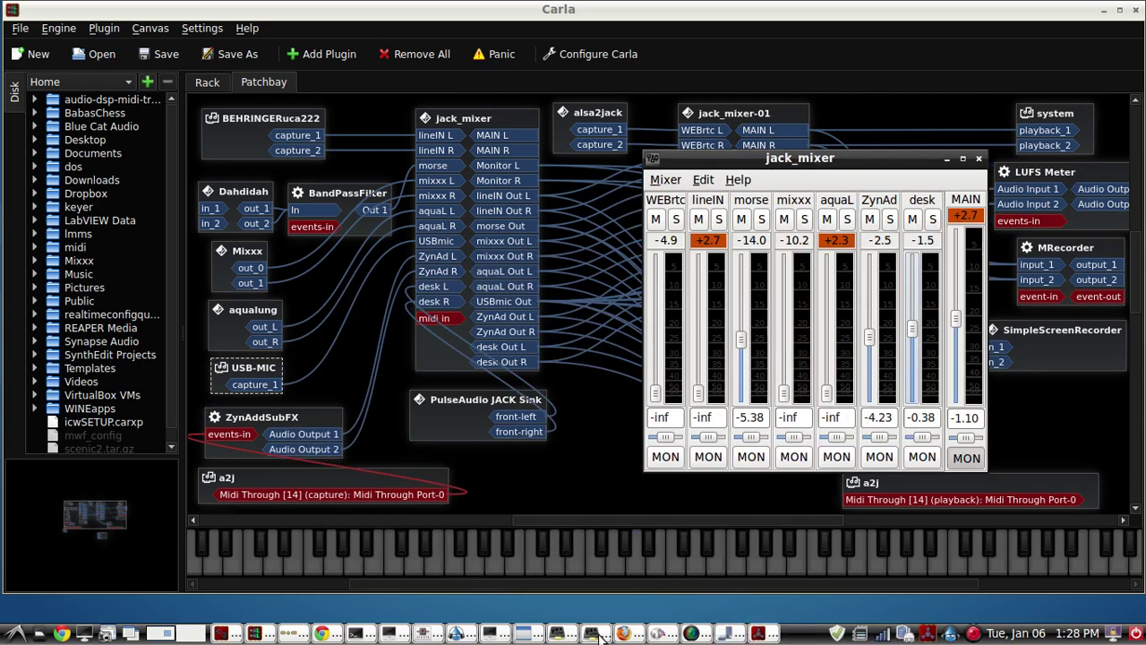
click(559, 634)
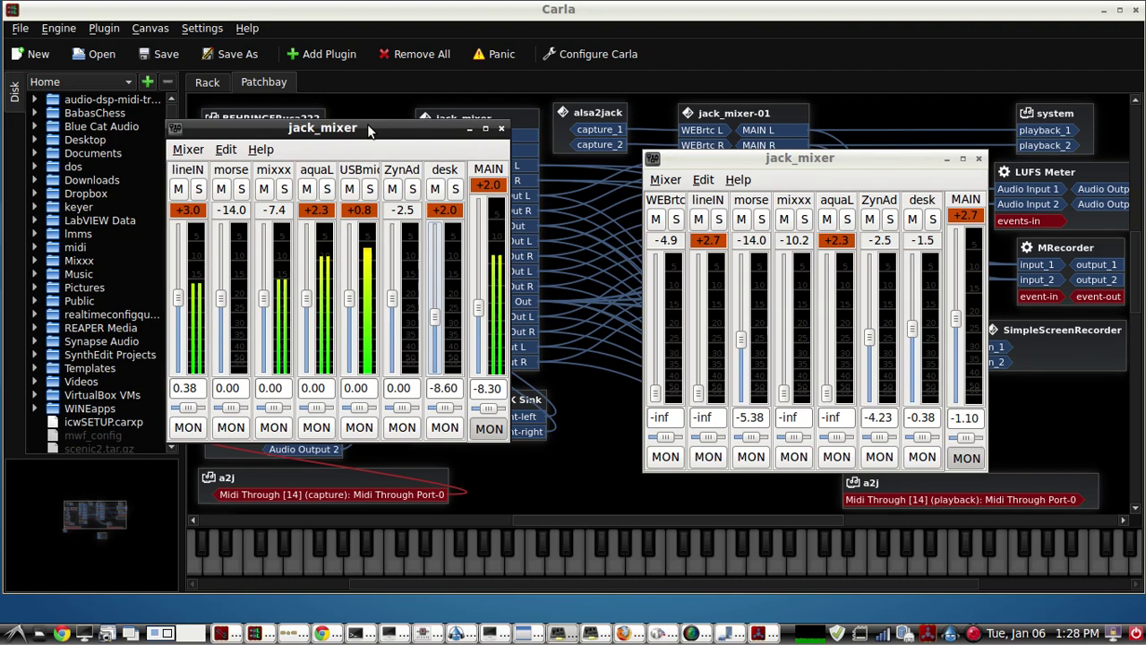
drag(367, 125, 750, 182)
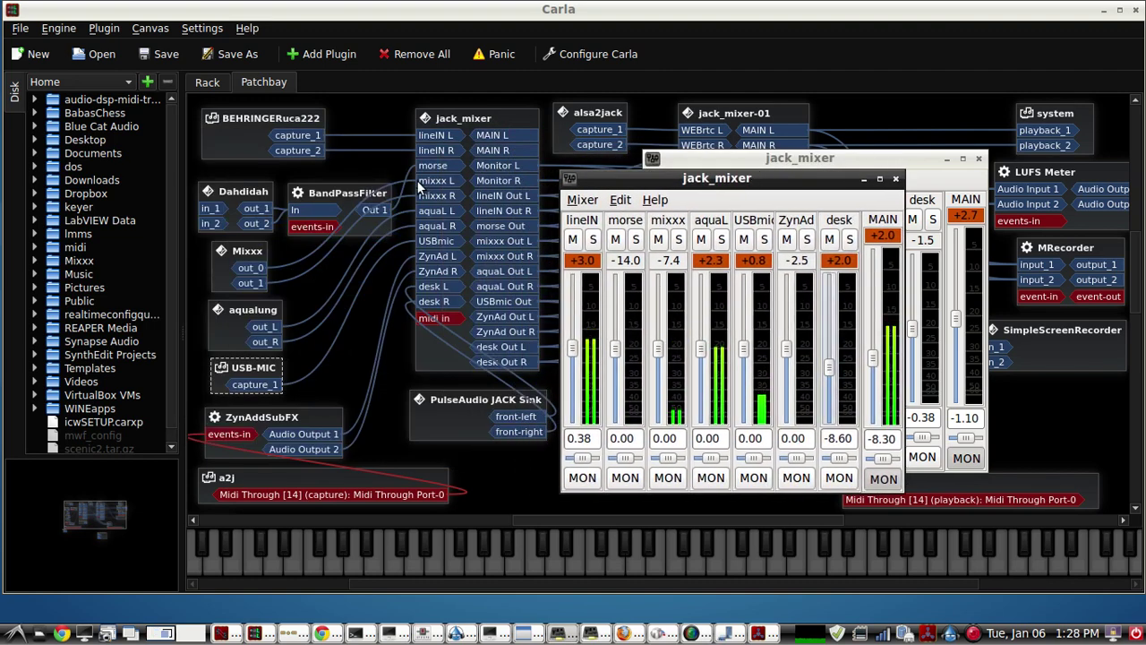
click(582, 200)
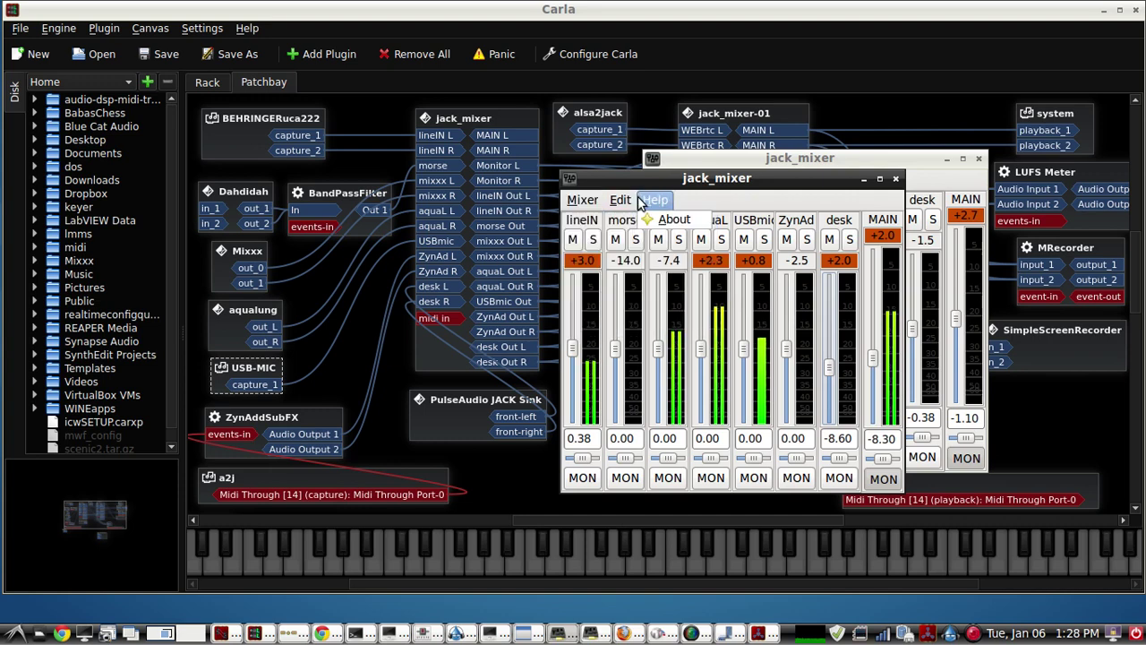
click(842, 197)
drag(834, 185, 811, 176)
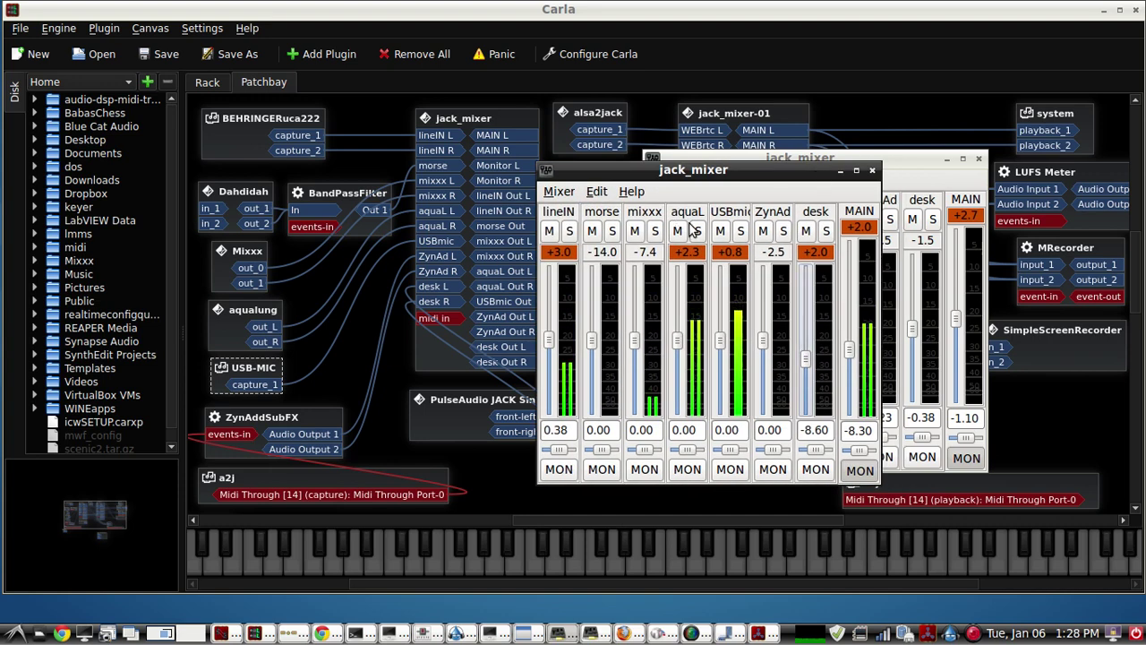
double_click(1071, 173)
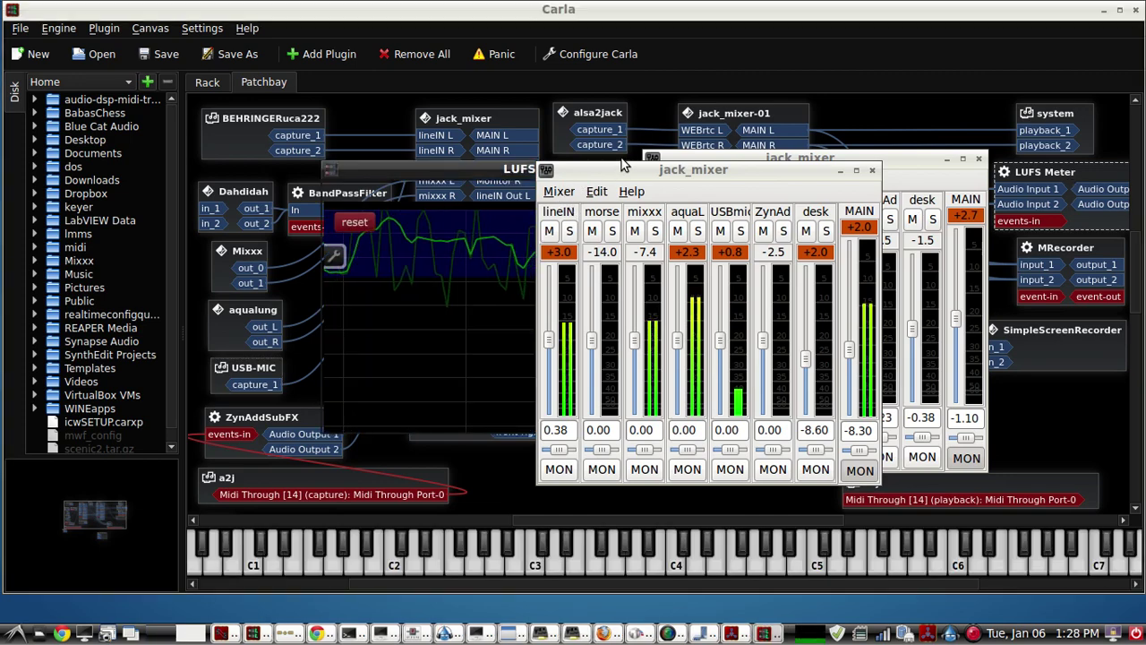
drag(578, 170, 764, 175)
drag(554, 169, 309, 162)
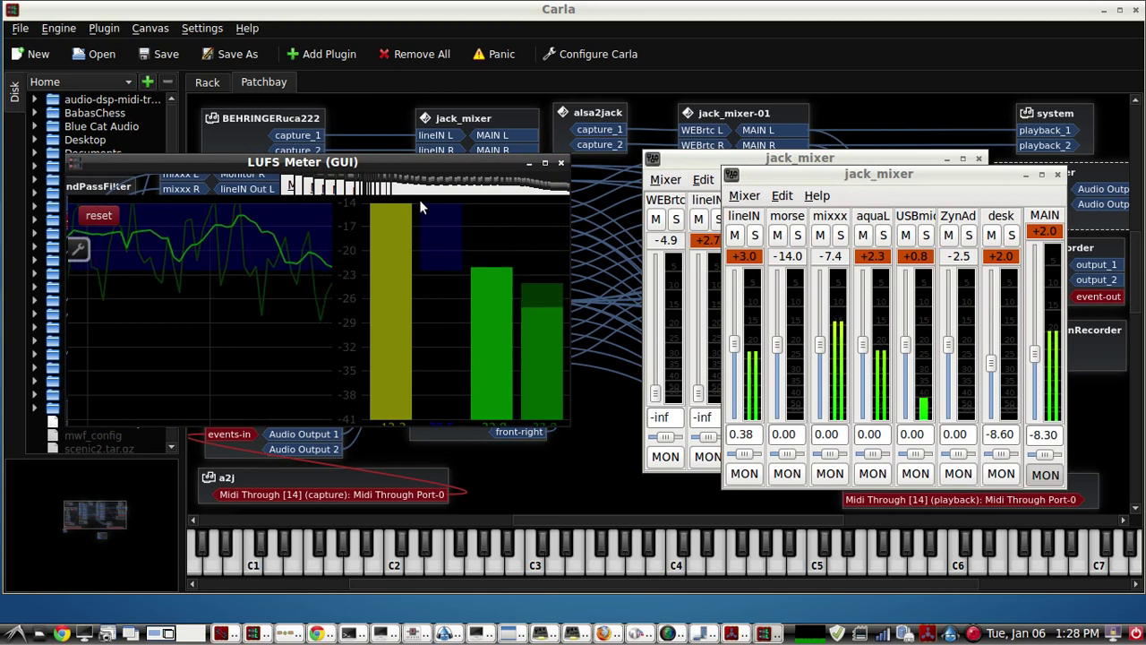
drag(418, 157, 443, 87)
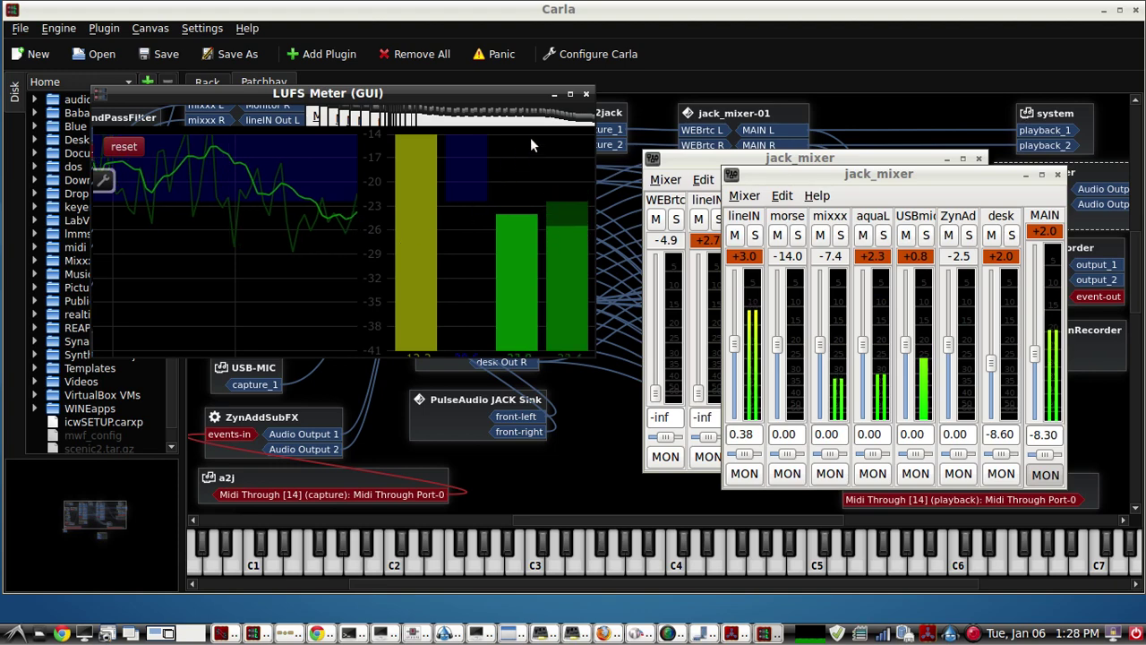
click(587, 93)
- Shift the lineIN and WEBrtc mixers aside and select the MRecorder box
drag(758, 179, 207, 154)
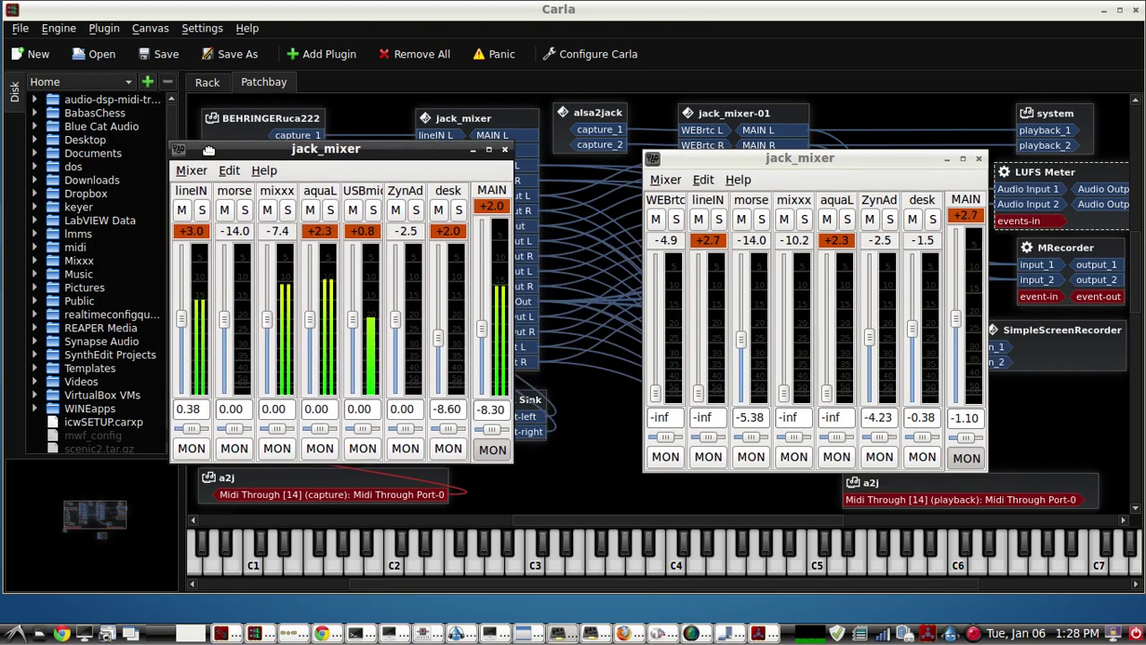
drag(783, 159, 598, 186)
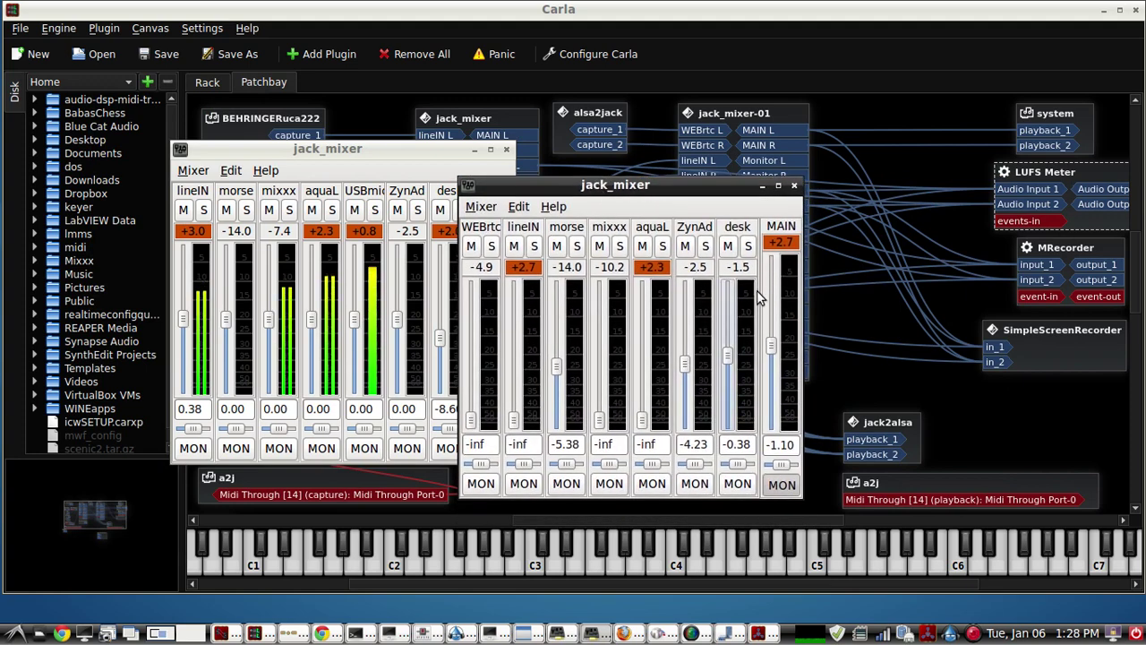
click(1061, 253)
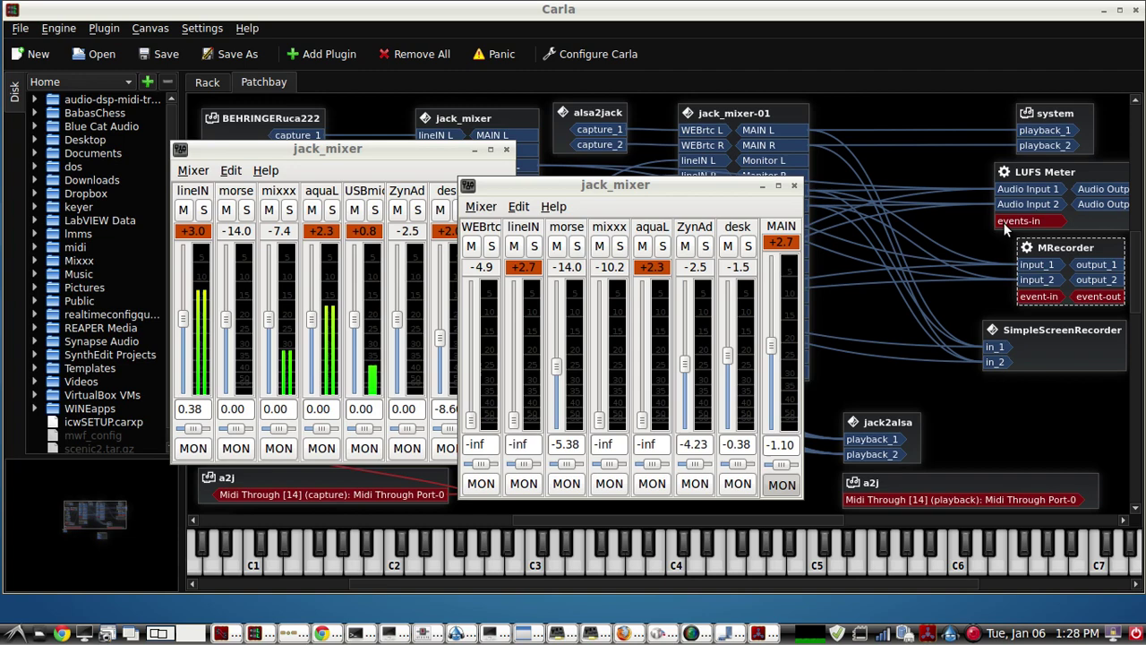
click(1104, 10)
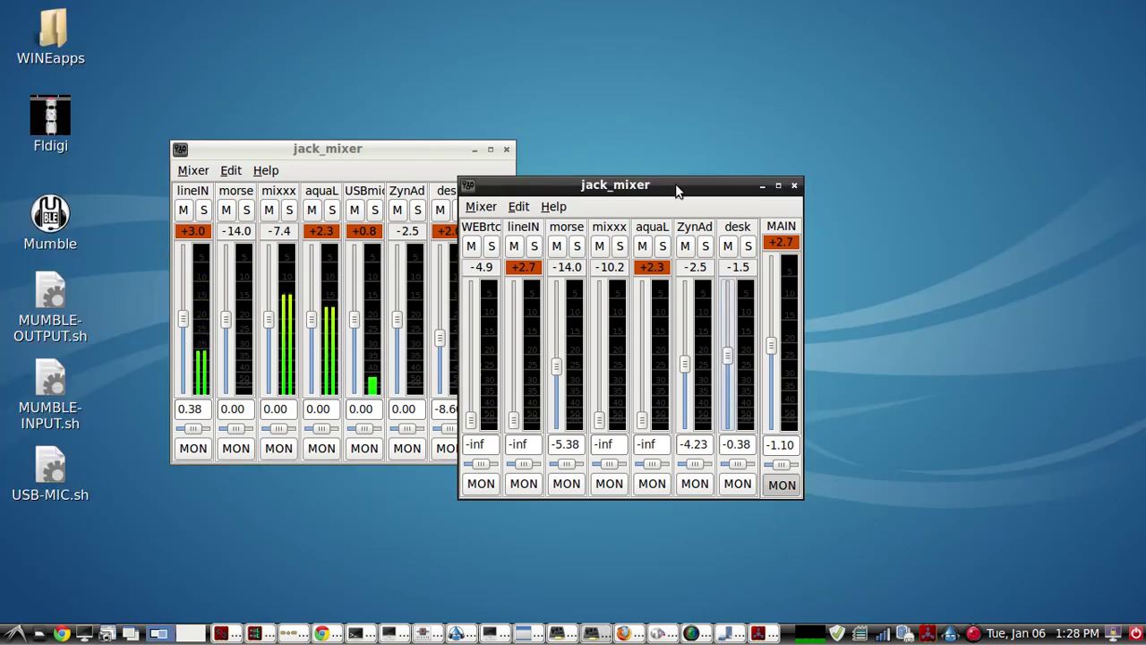
drag(676, 189, 805, 150)
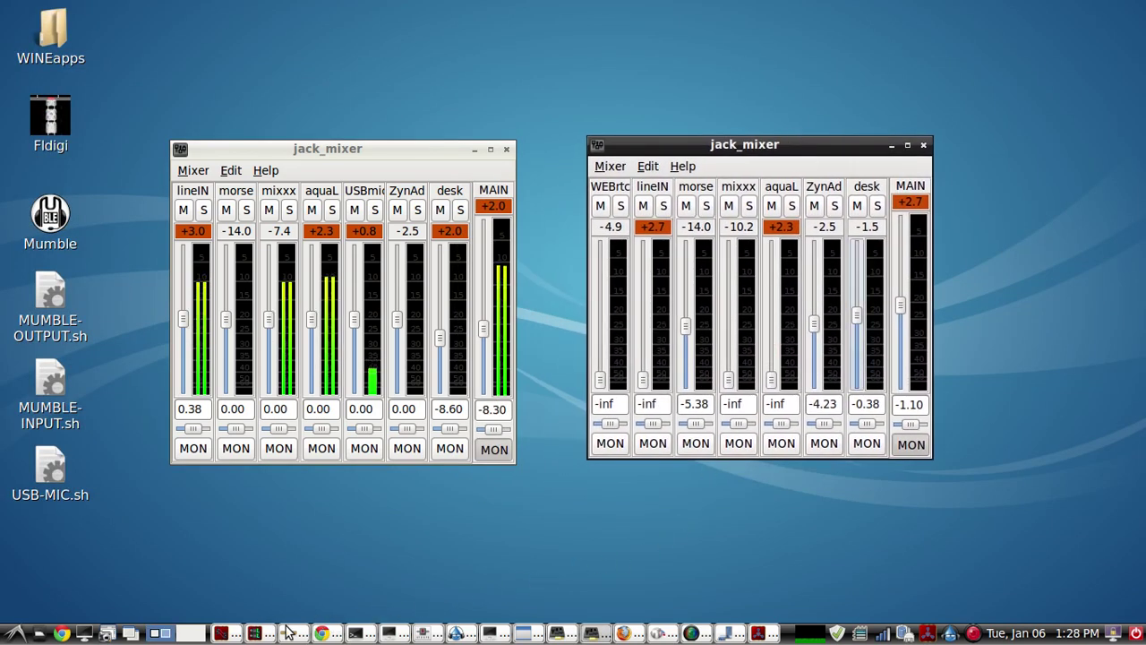
- Check the MRecorder window's path and filename, then close it
click(255, 633)
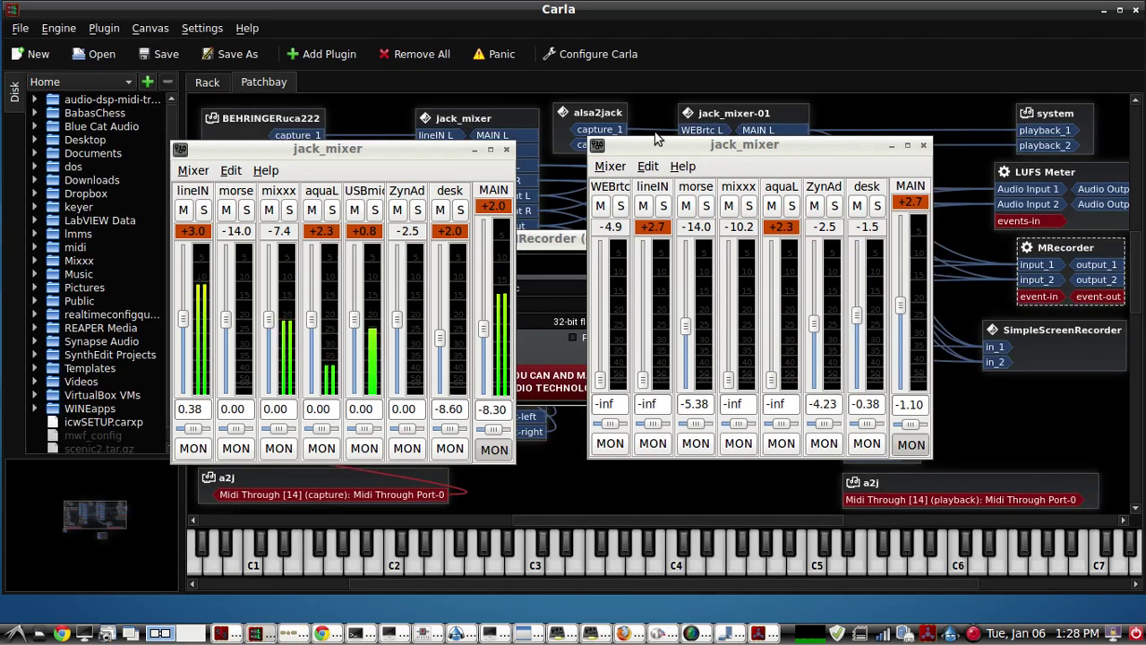
drag(557, 244, 927, 42)
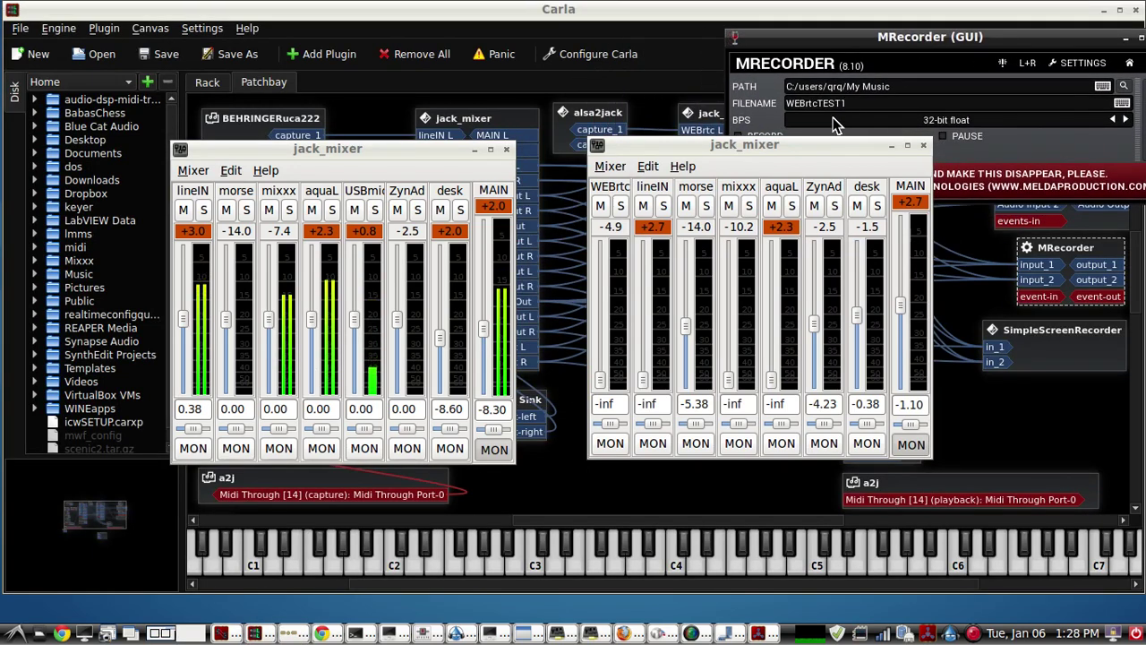
drag(802, 145, 878, 220)
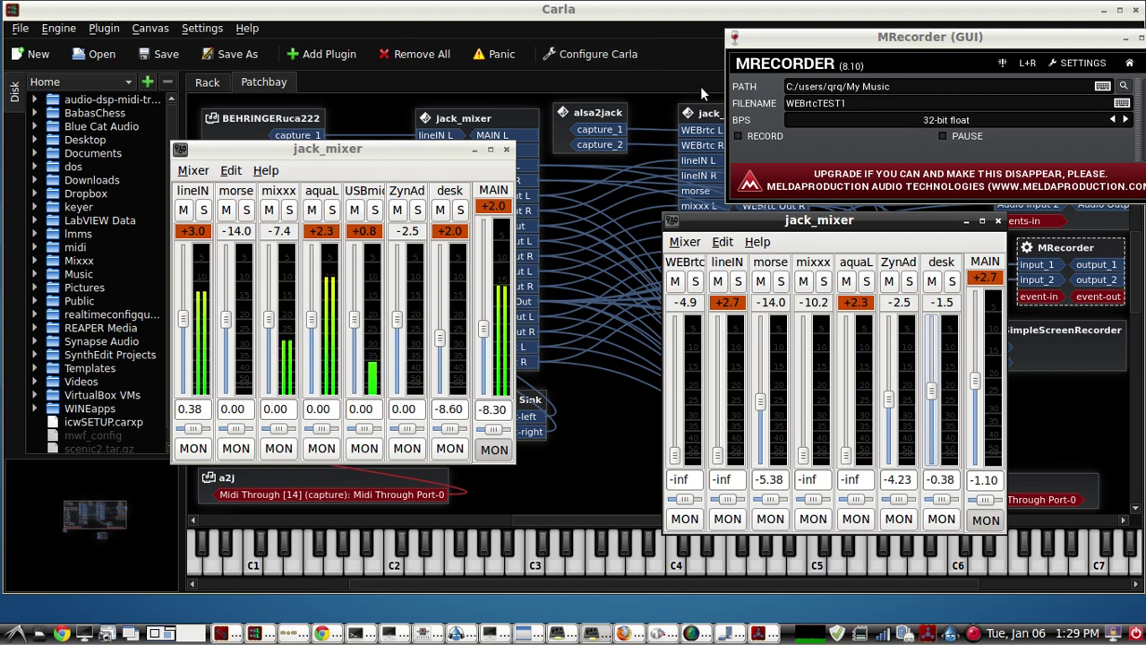
drag(729, 218, 785, 218)
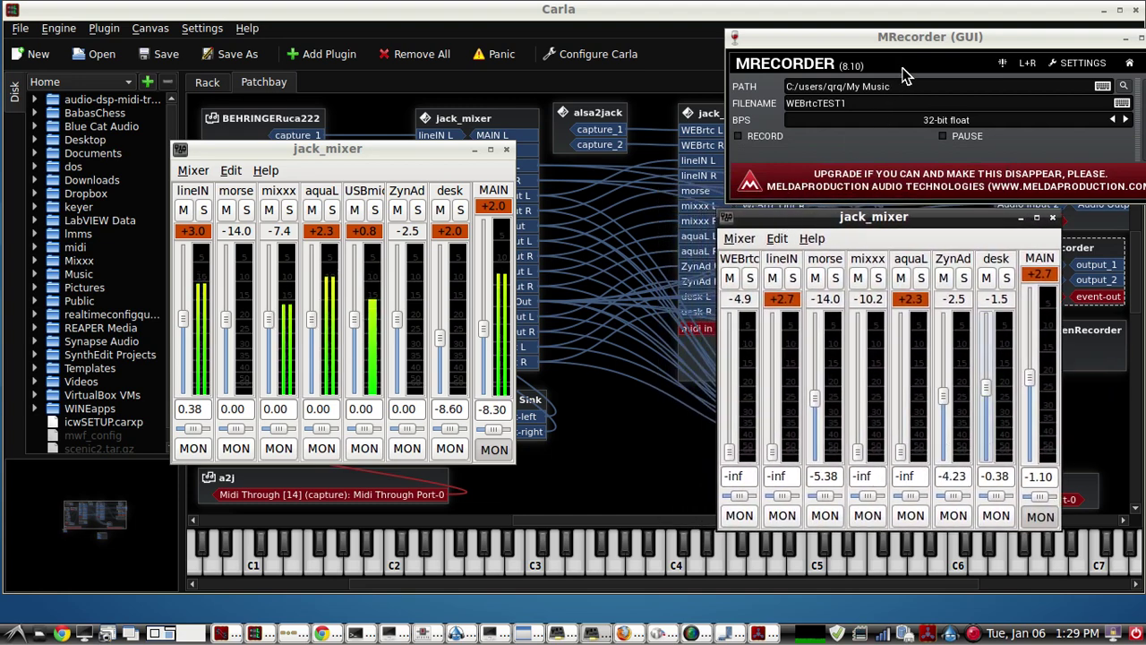
drag(912, 40, 817, 40)
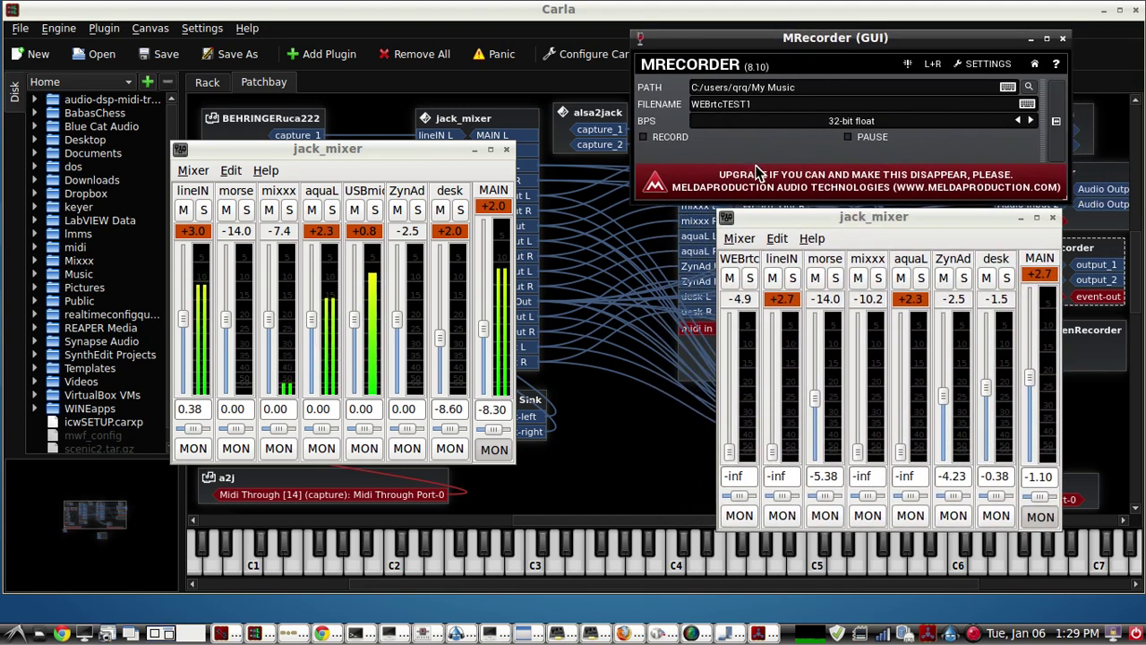
click(1063, 40)
- Move the USB-MIC box onto aqualung and nudge the jack2alsa box up-left
drag(971, 217, 1035, 162)
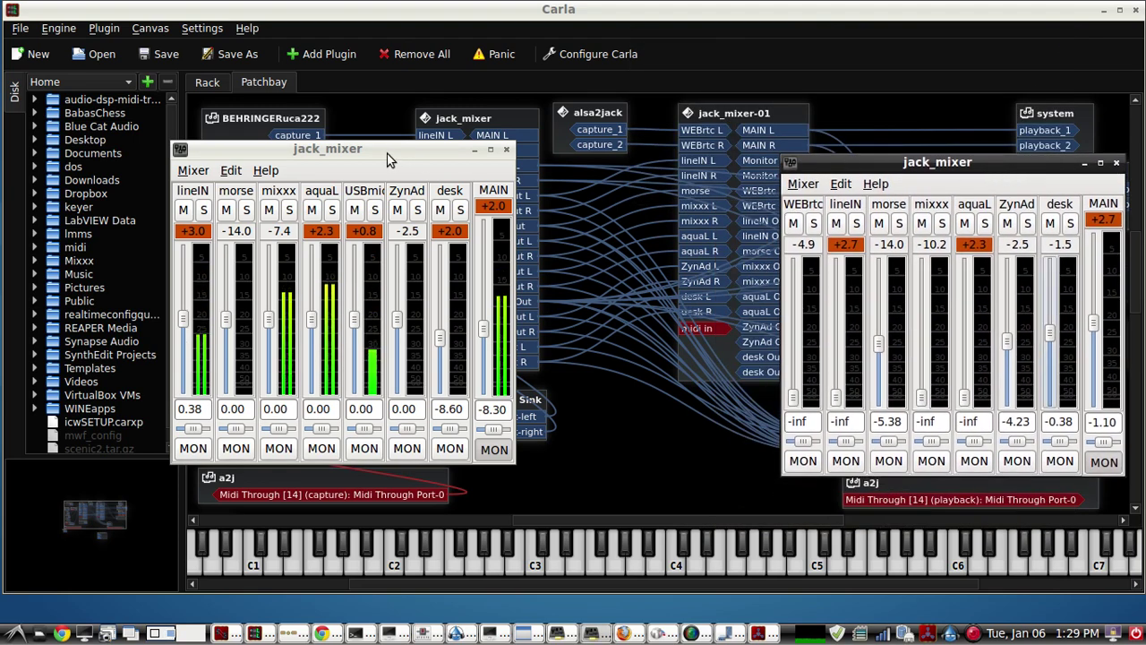
drag(377, 150, 467, 406)
drag(265, 373, 278, 346)
drag(365, 401, 250, 302)
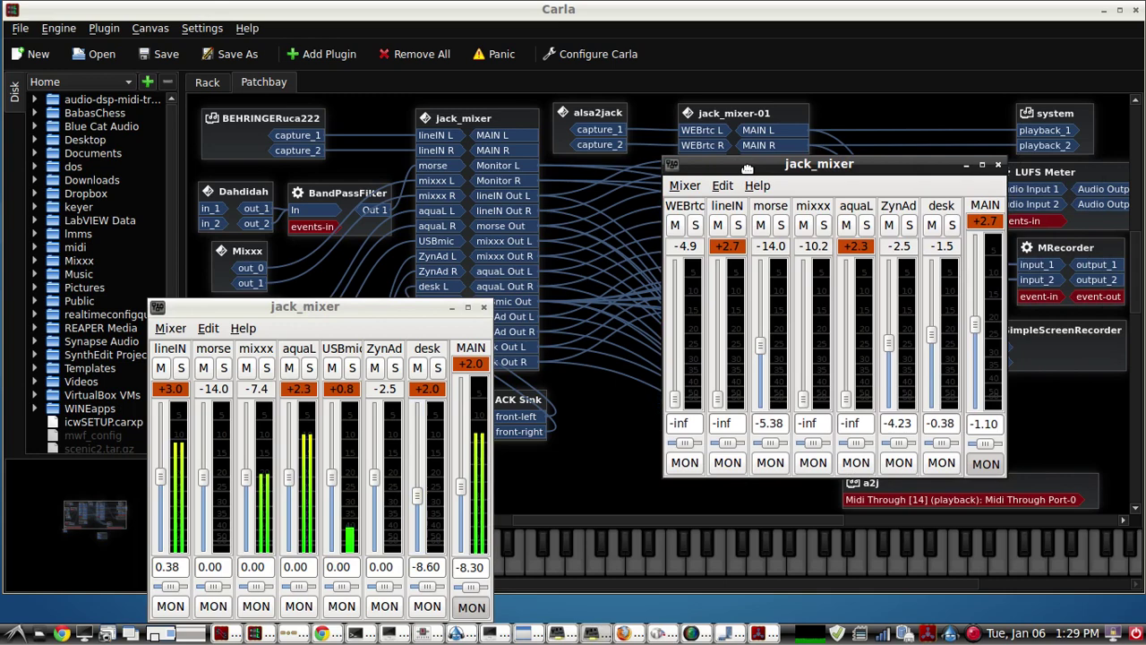
drag(747, 170, 389, 230)
drag(904, 447, 900, 443)
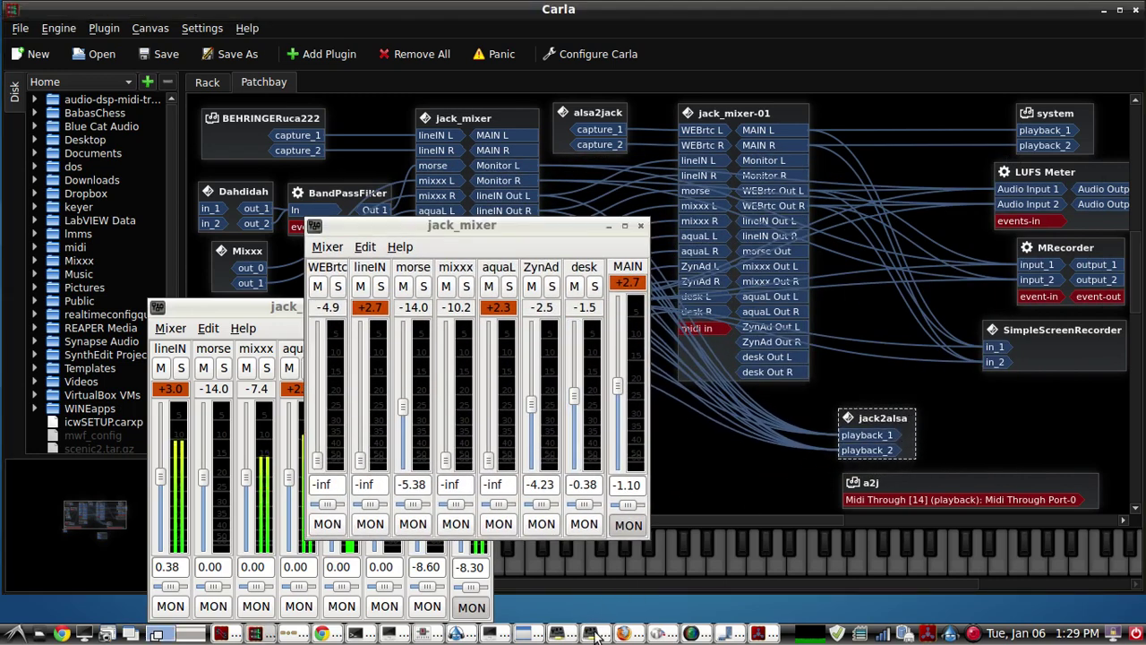
- Bring up the Source-Connect call and review its input device list, leaving it on Default
click(322, 633)
drag(477, 224, 844, 472)
drag(425, 313, 447, 514)
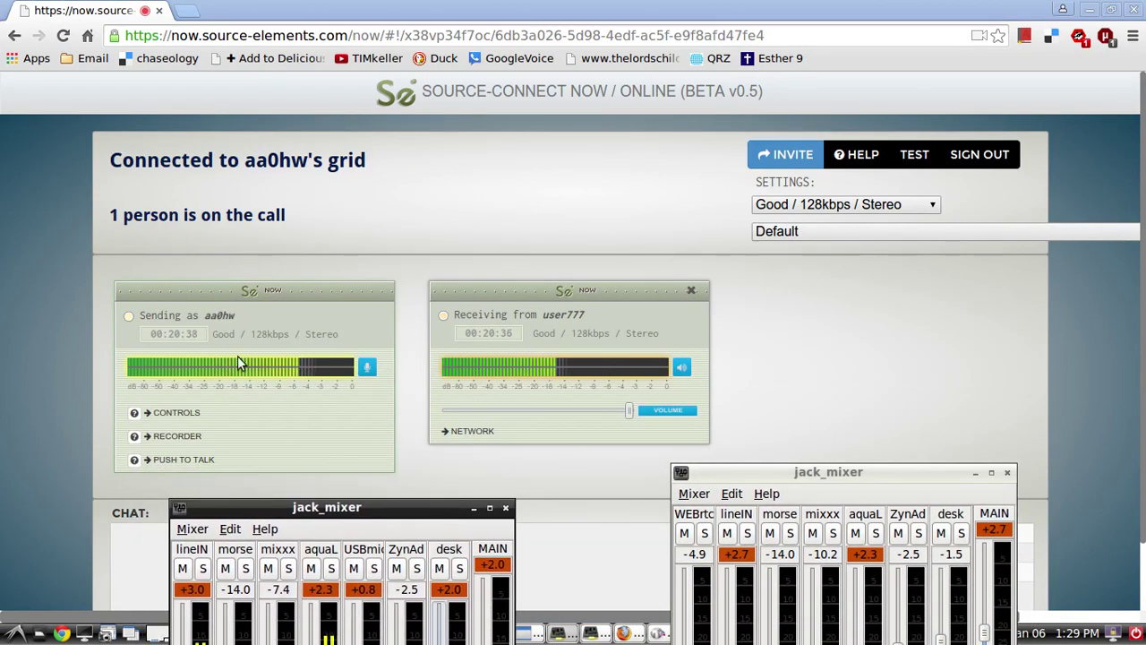
click(1109, 233)
scroll(1113, 256, down, 7)
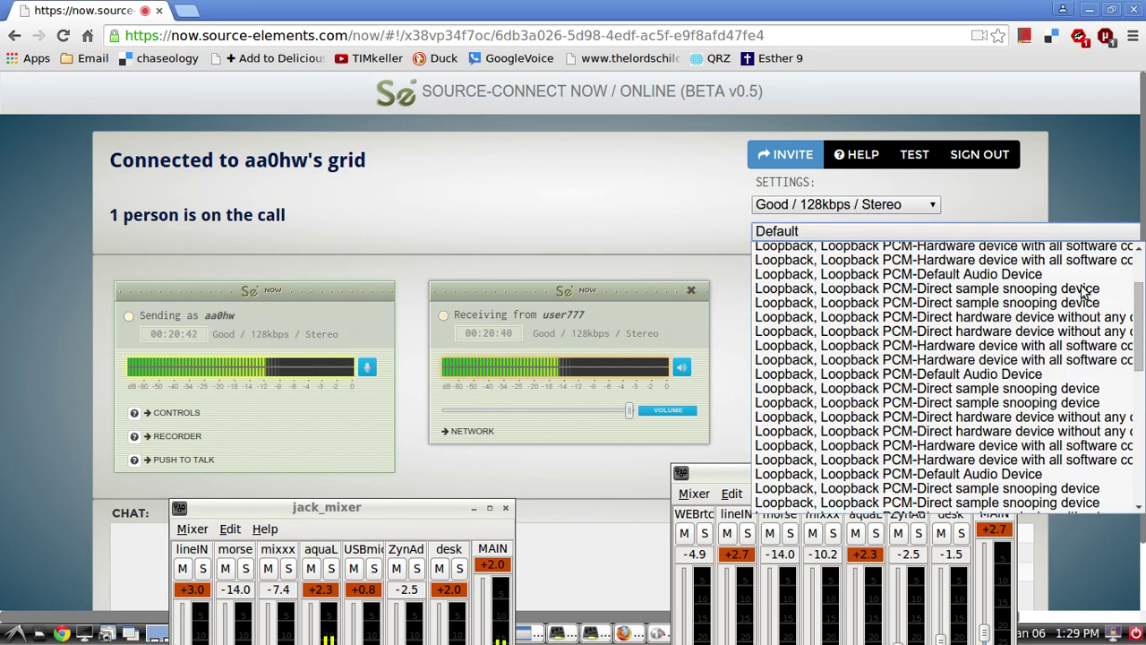
scroll(1082, 296, up, 8)
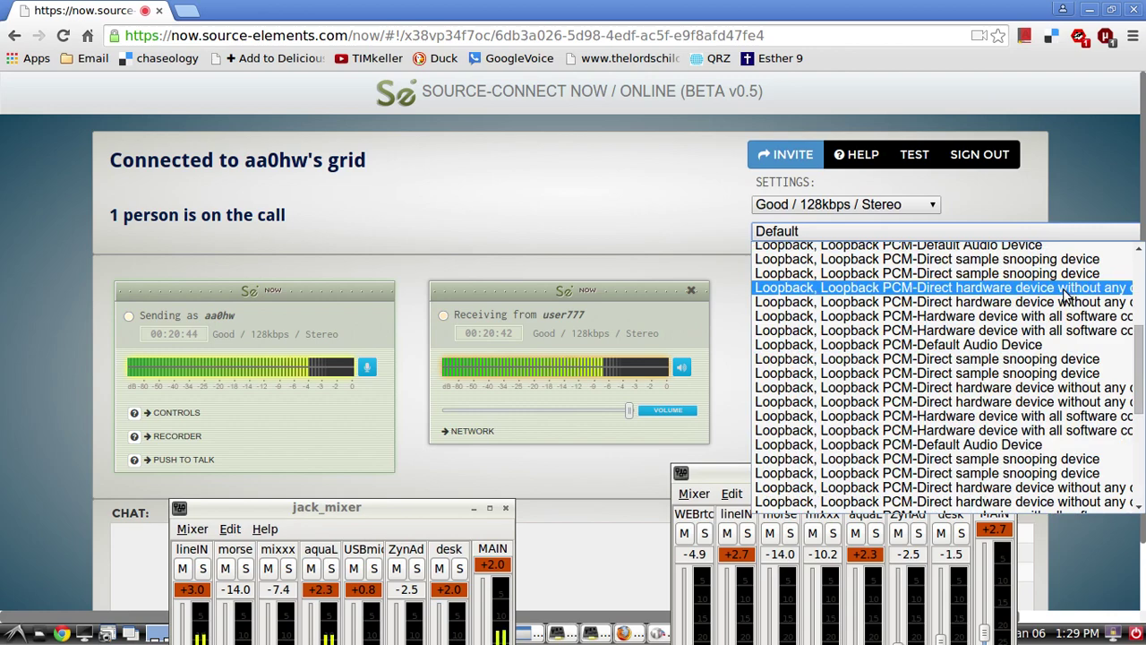
click(593, 217)
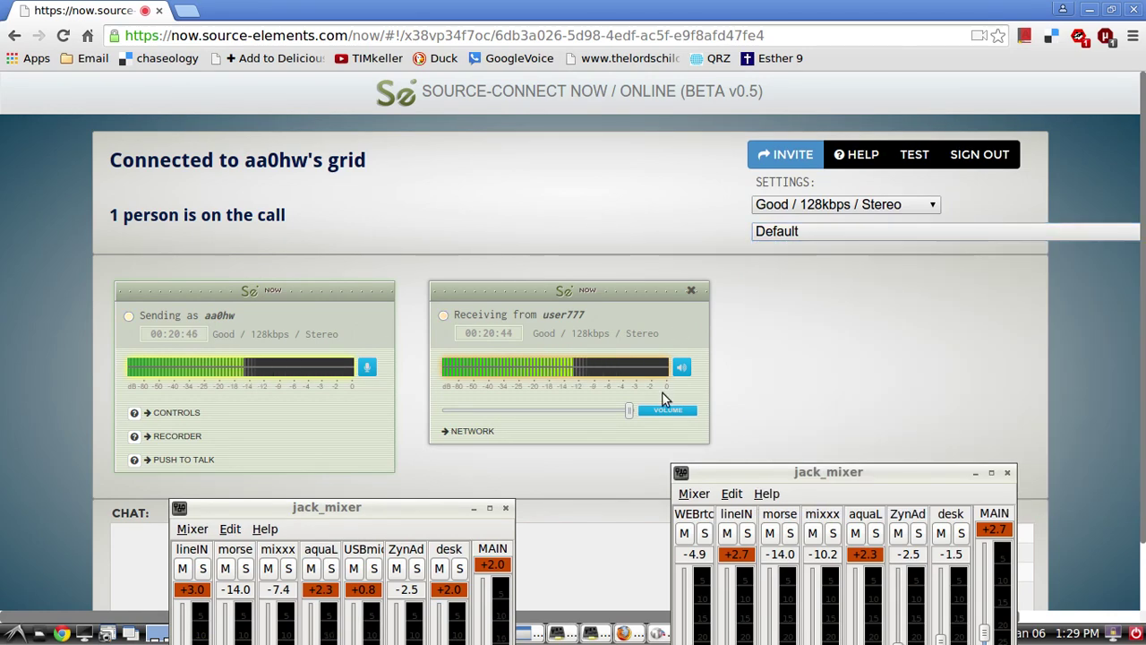
- Move the lineIN and WEBrtc mixers back to the top and hide the browser
drag(423, 511, 359, 196)
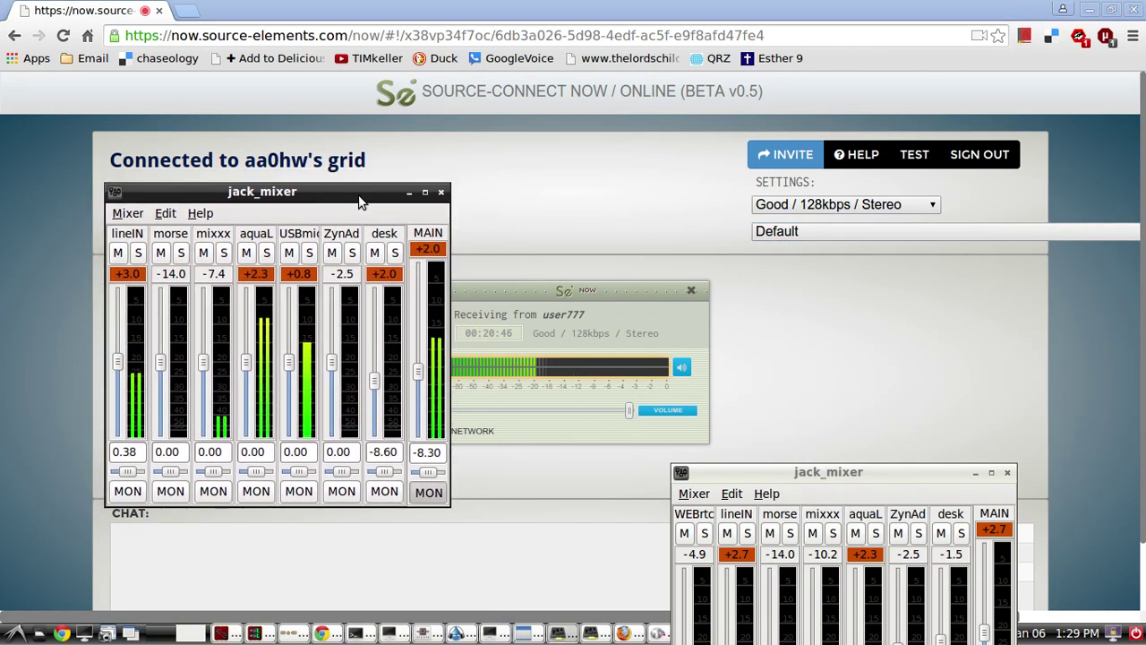
drag(841, 482, 945, 269)
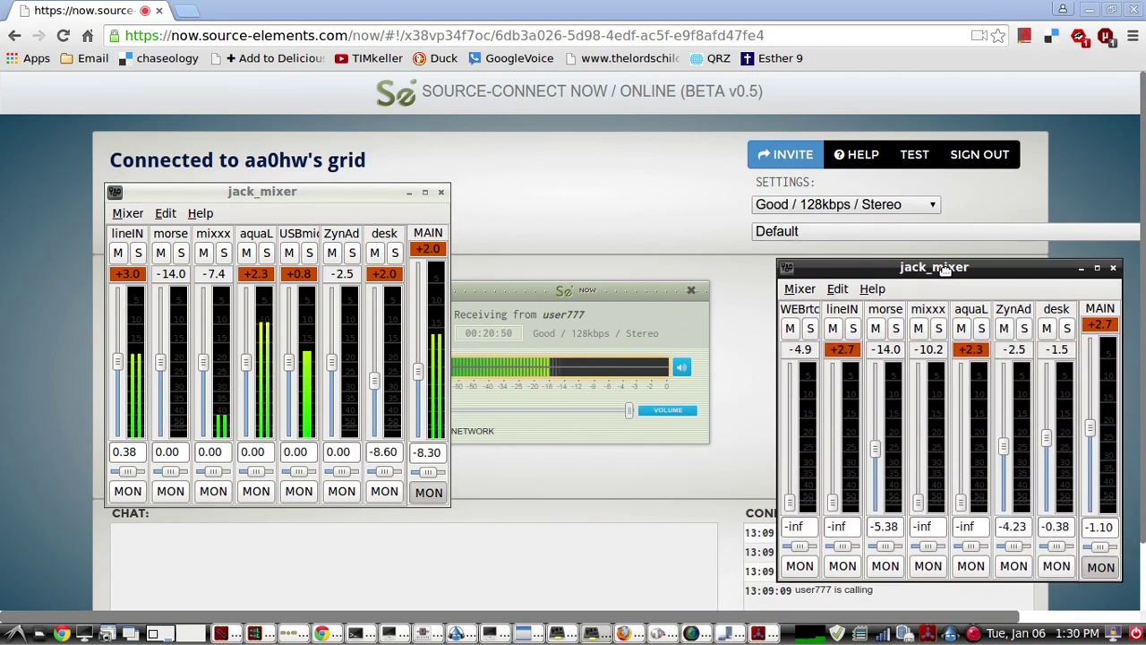
drag(376, 189, 778, 119)
click(1091, 13)
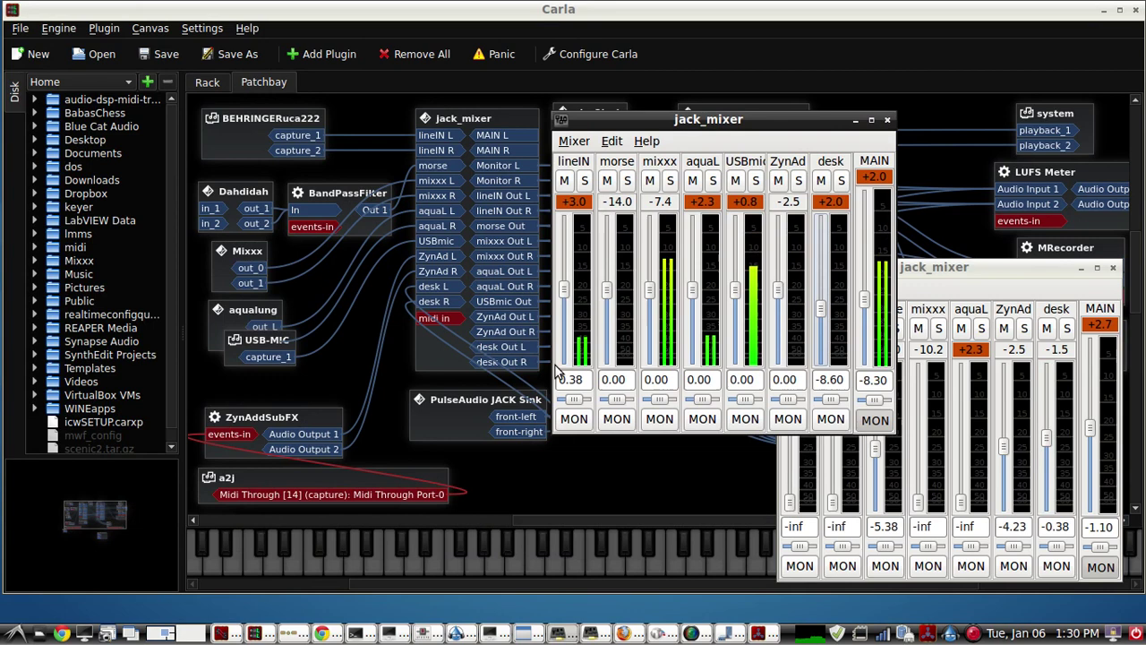
- Move the USB-MIC box below aqualung and place the zita-a2j terminal down-left
drag(272, 344, 256, 370)
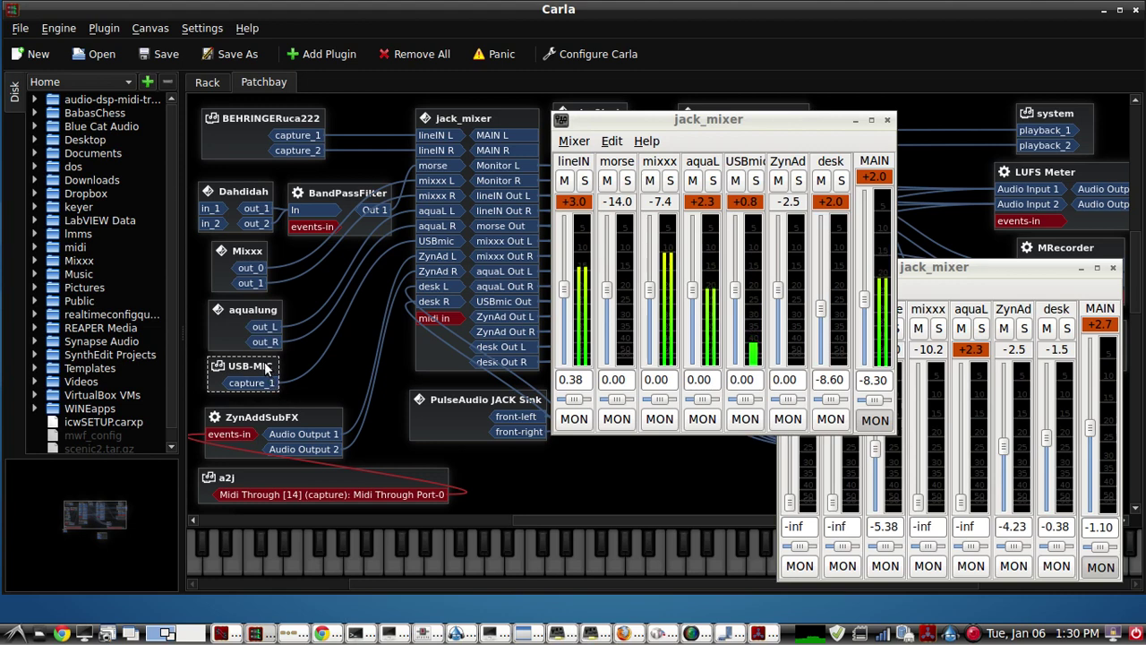
click(506, 635)
drag(452, 129, 227, 321)
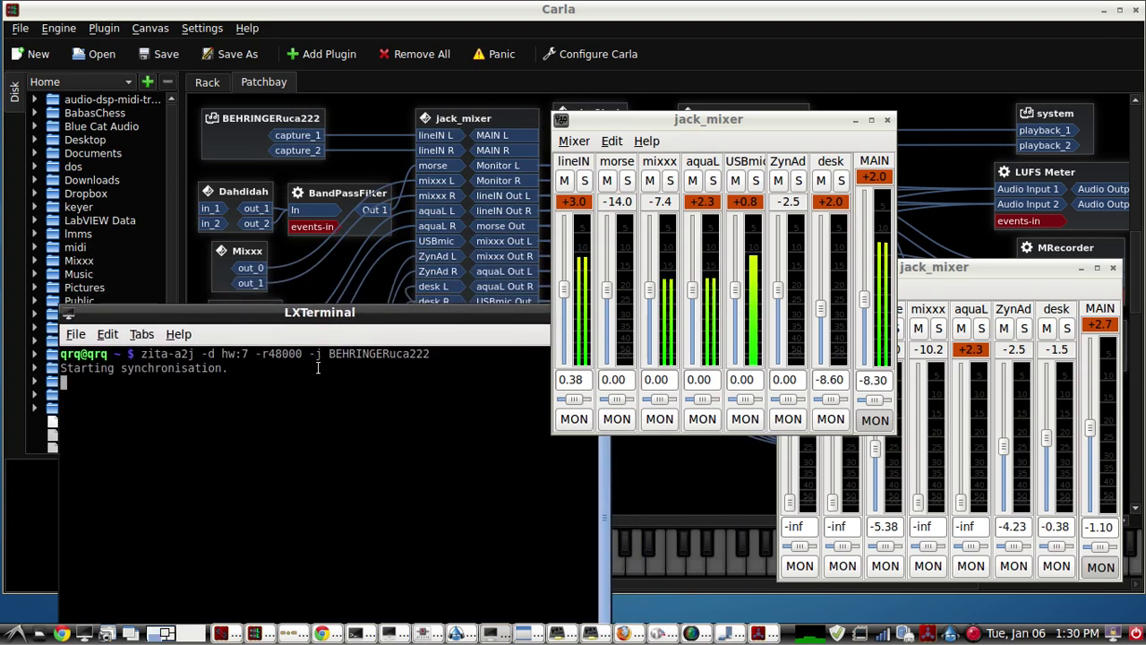
- Check the new BEHRINGERuca222 a2j ports, then bring the terminal back and move it aside
click(506, 635)
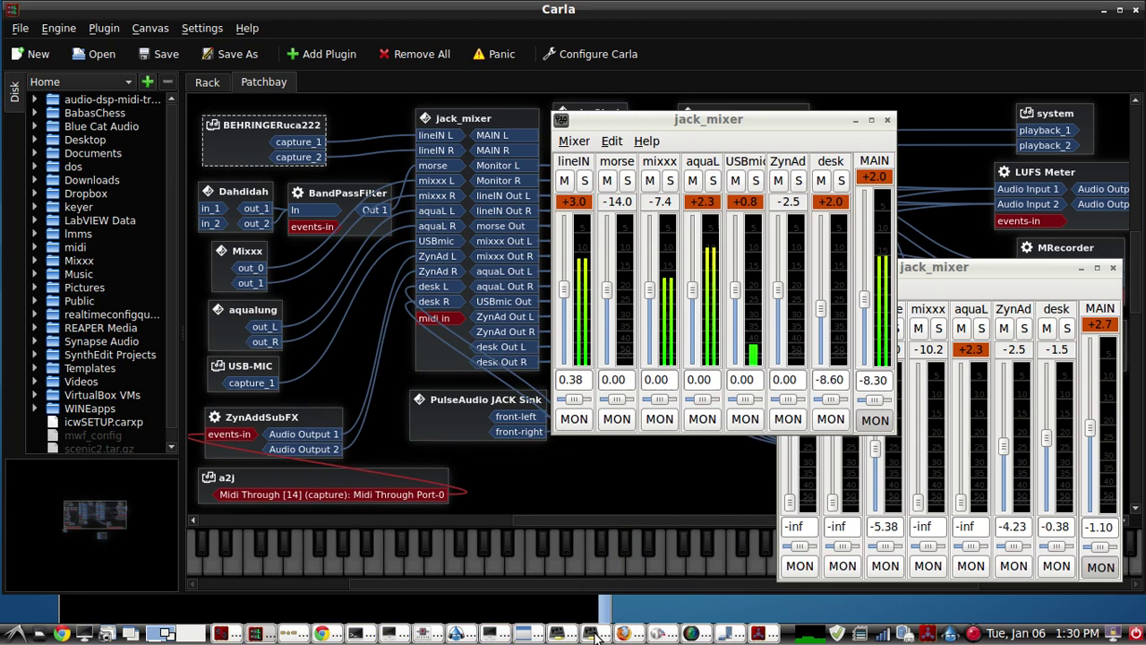
click(506, 636)
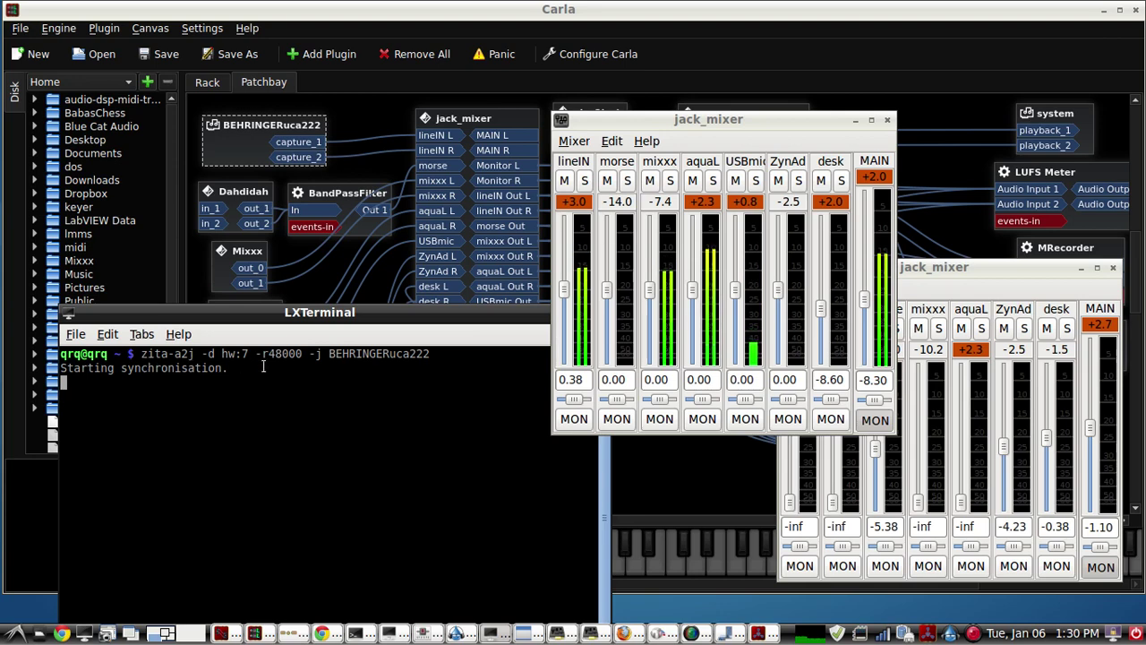
drag(458, 319, 391, 281)
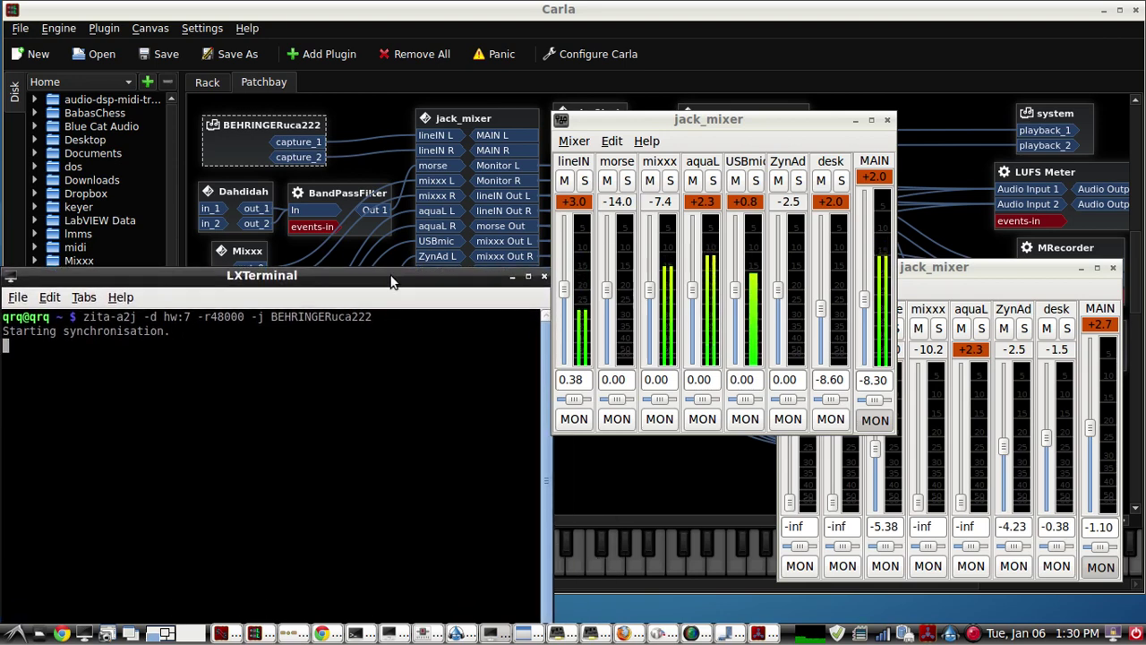
- Raise lineIN in the WEBrtc mixer and minimize the terminal
click(999, 282)
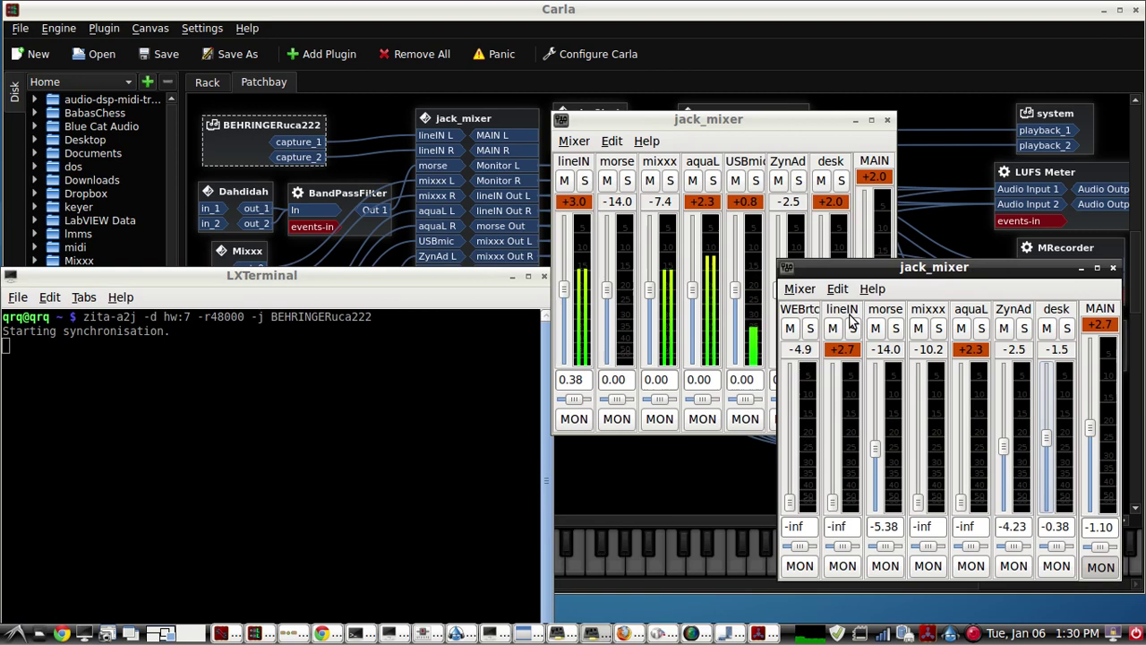
mouse_move(834, 498)
mouse_down()
mouse_move(839, 428)
mouse_move(832, 503)
mouse_up()
click(496, 294)
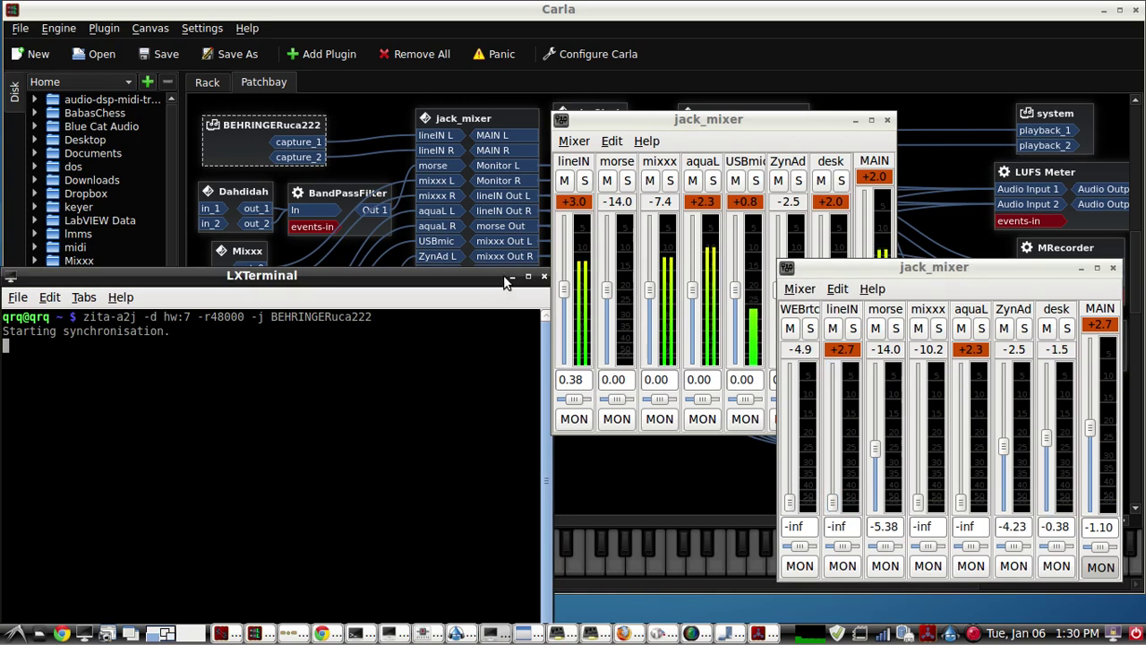
click(513, 282)
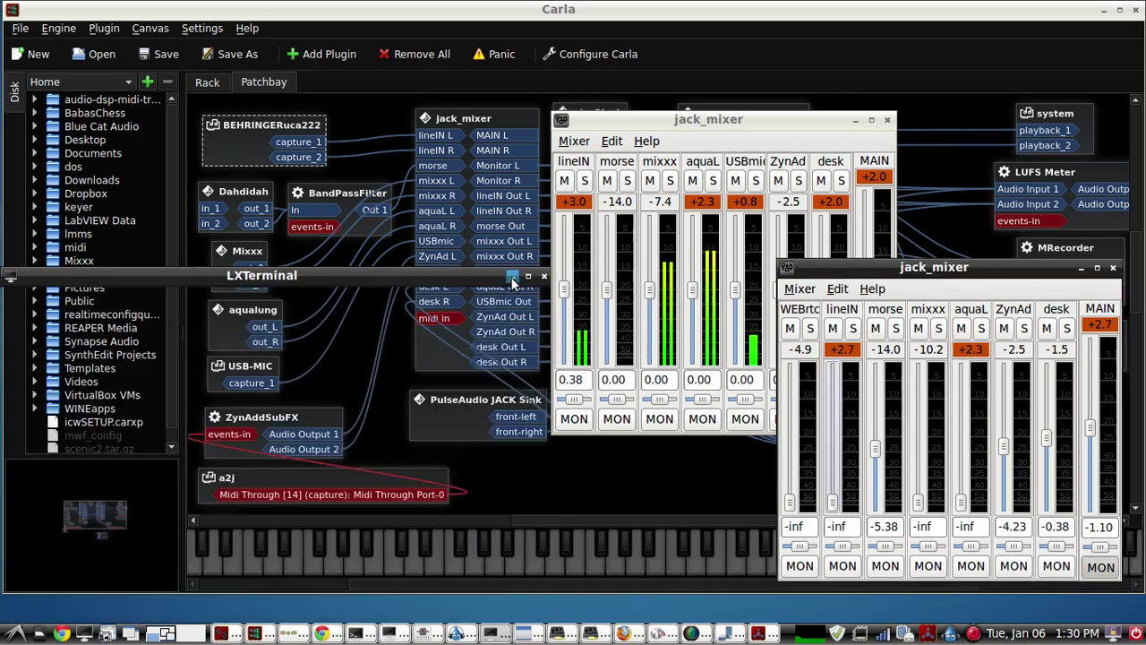
- Nudge the BEHRINGERuca222 node, select BandPassFilter, and raise the Dahdidah CW Keyer
mouse_move(277, 121)
mouse_down()
mouse_move(286, 114)
mouse_move(256, 129)
mouse_up()
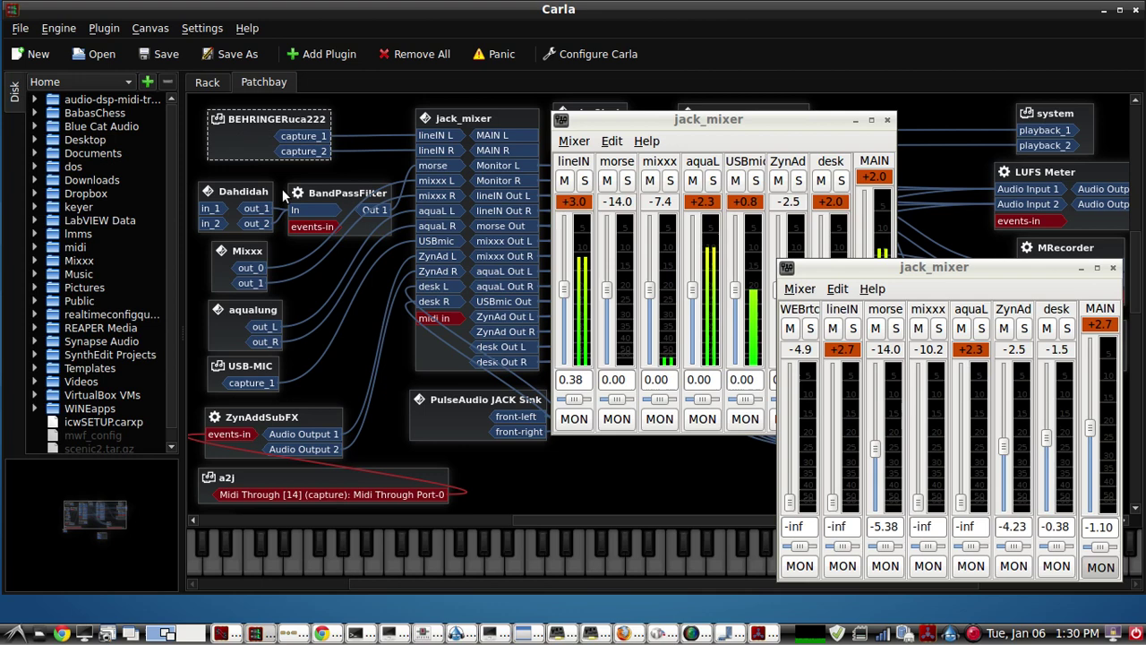
click(320, 196)
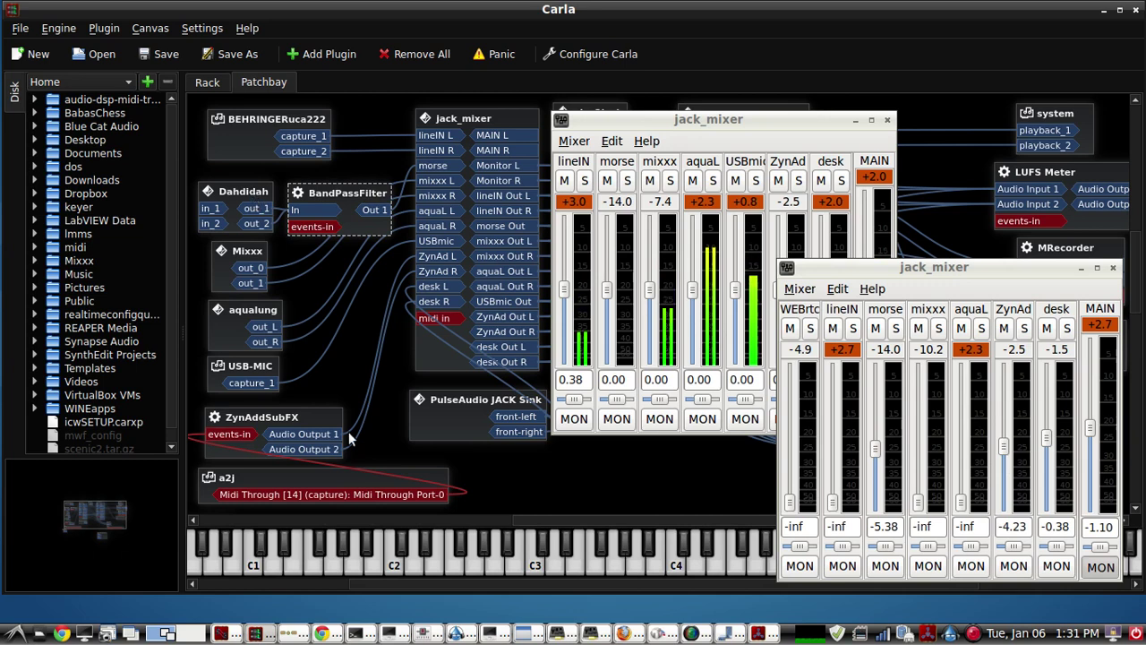
click(295, 634)
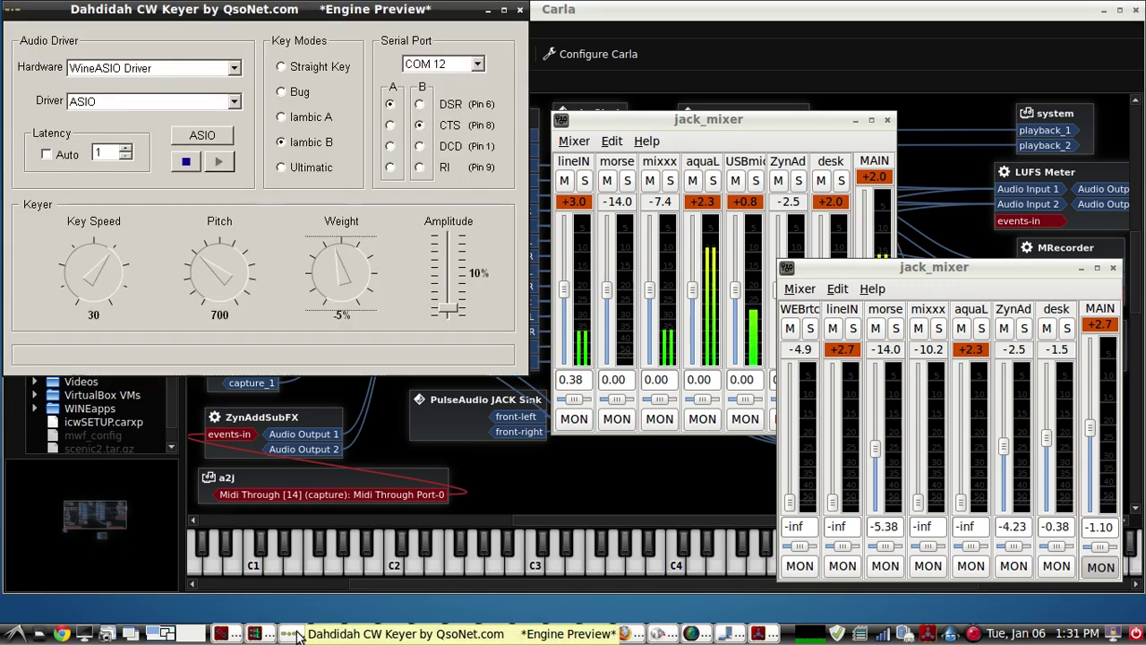
- Review the keyer's WineASIO and Iambic B settings, minimize it, and bring up Mixxx
click(367, 379)
click(269, 256)
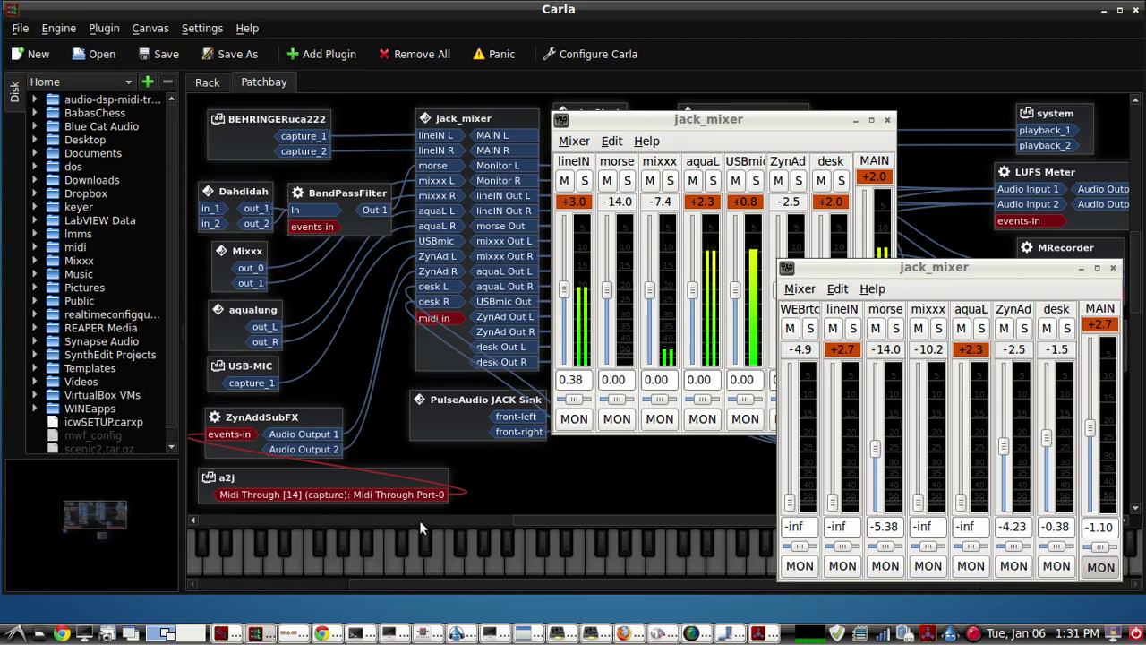
click(301, 634)
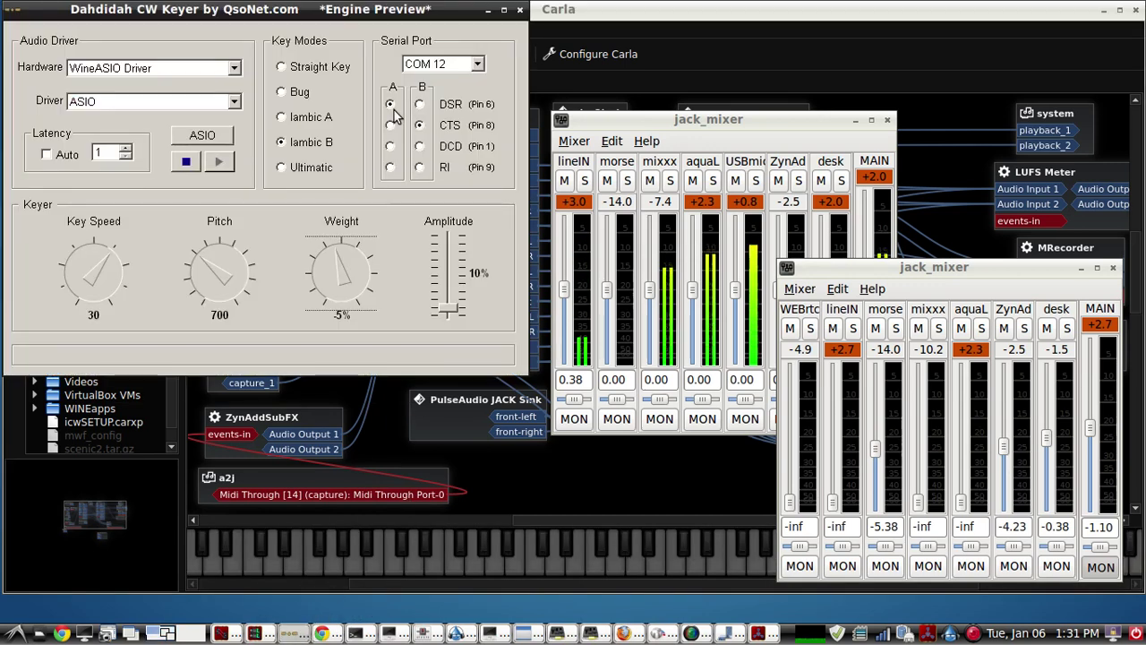
click(487, 11)
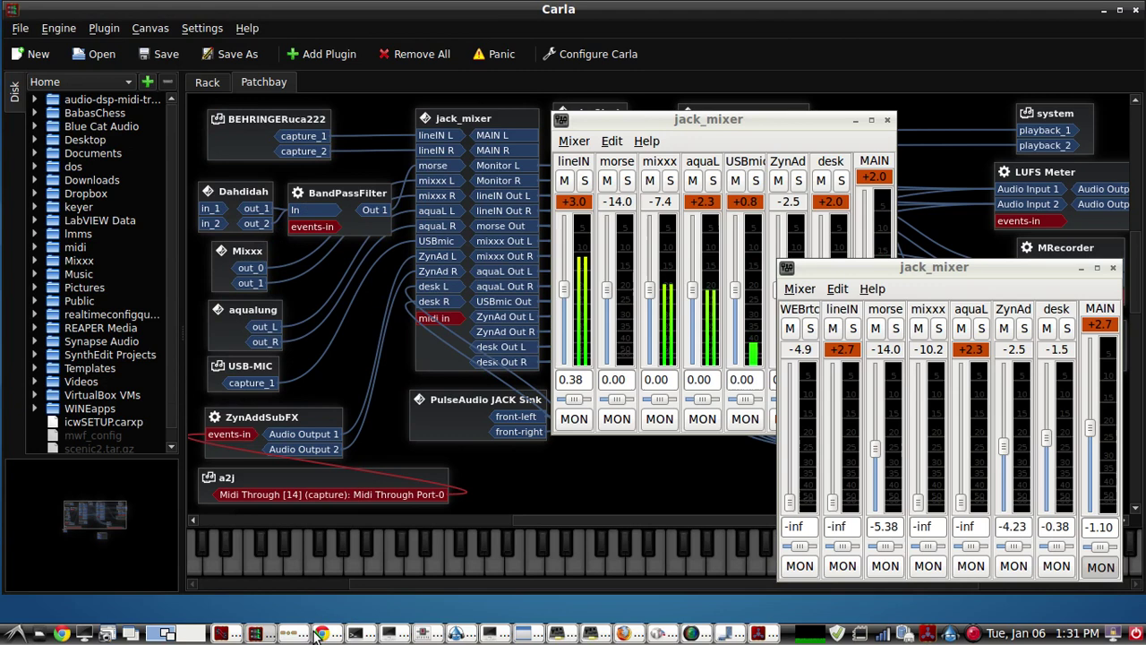
click(423, 634)
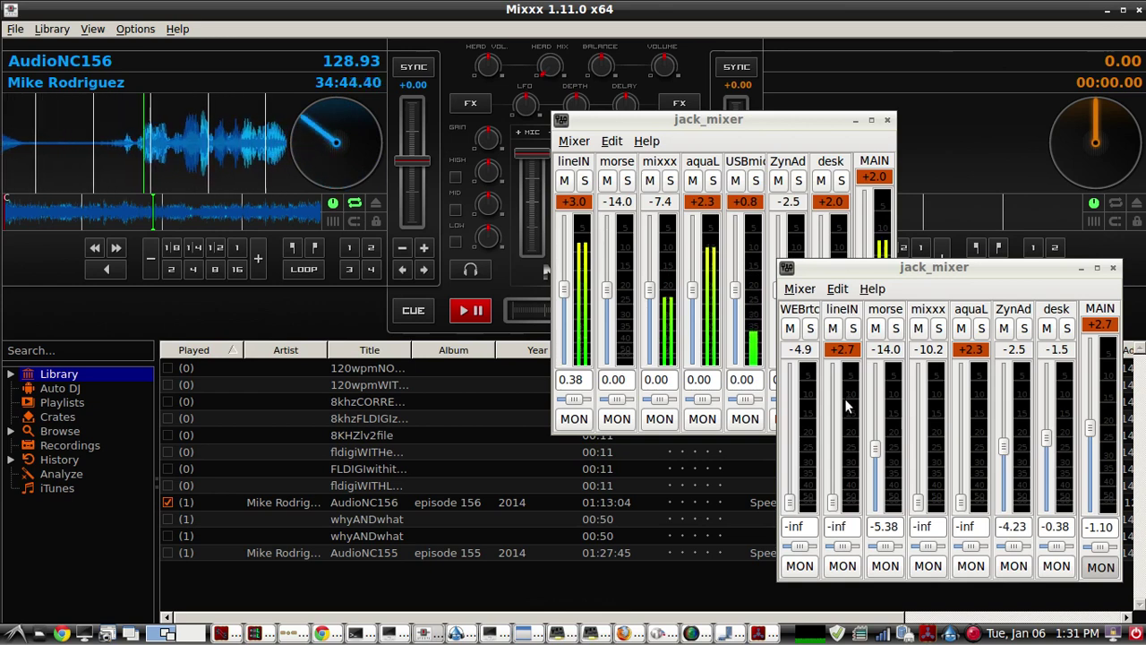
- Set the first mixer's mixxx channel to -5.92, silence it in the second, and minimize Mixxx
mouse_move(918, 501)
mouse_down()
mouse_move(931, 435)
mouse_move(931, 505)
mouse_up()
drag(694, 120, 569, 128)
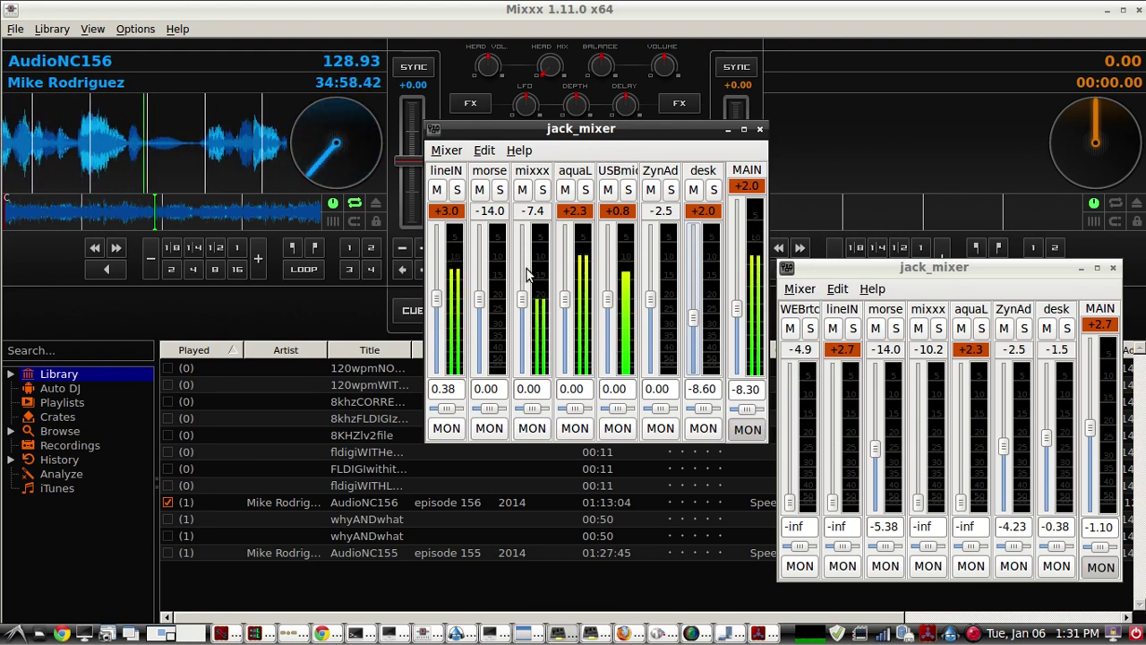
mouse_move(524, 305)
mouse_down()
mouse_move(528, 294)
mouse_move(524, 310)
mouse_up()
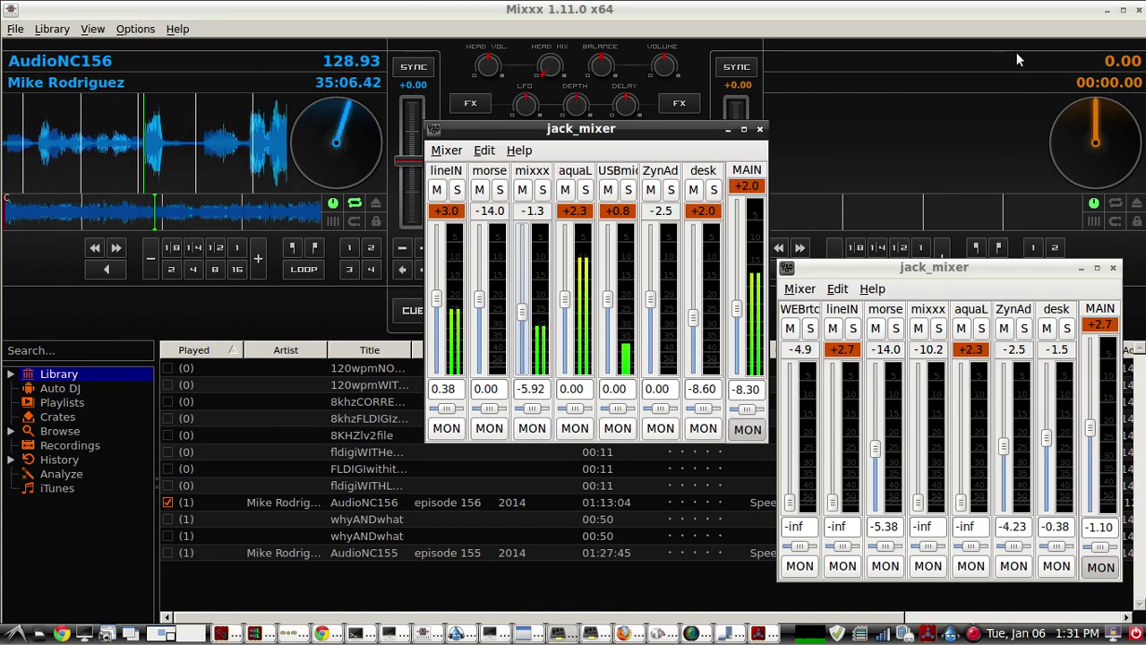
click(1105, 15)
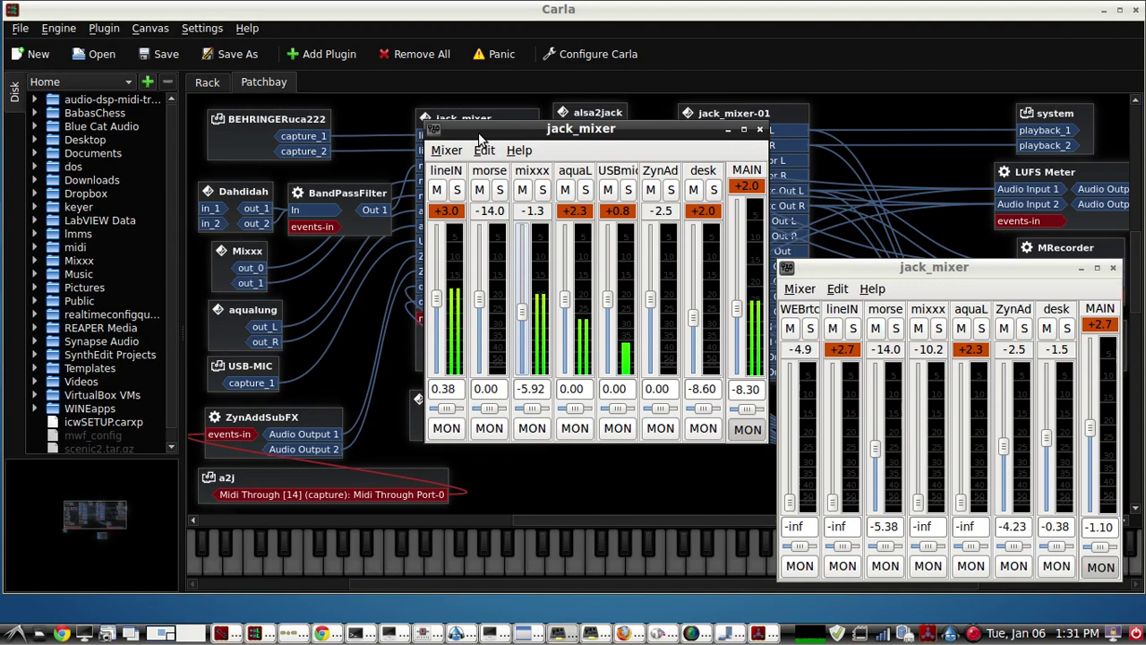
- Set the first mixer's aquaL channel to -2.48 and silence aquaL in the second mixer
drag(480, 139, 620, 156)
click(231, 317)
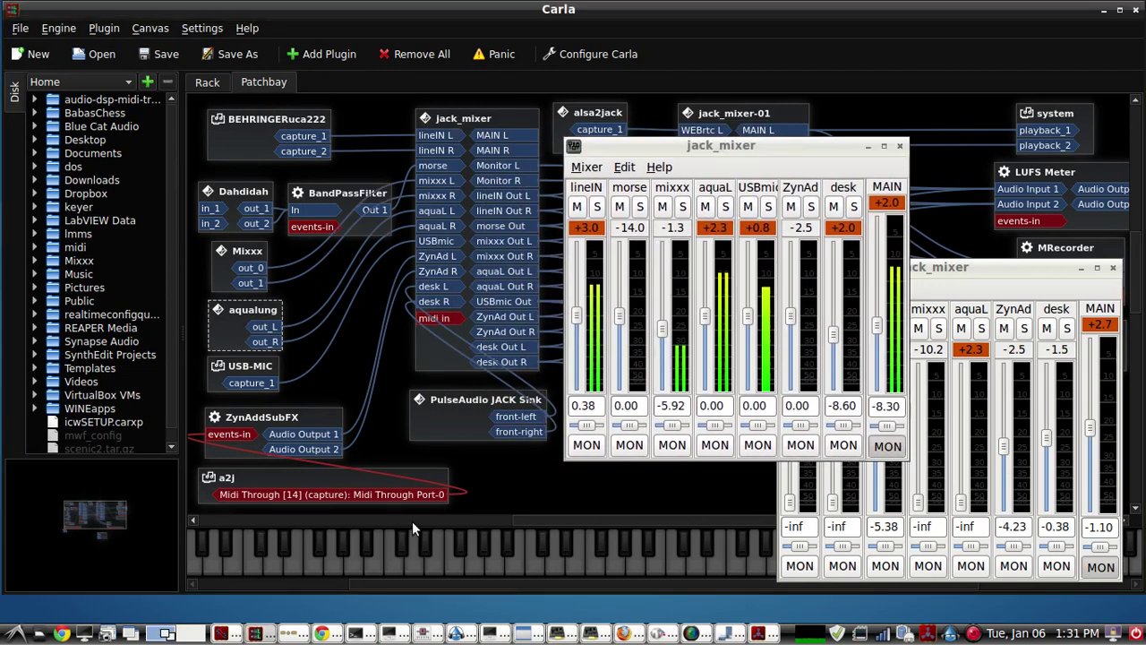
click(958, 266)
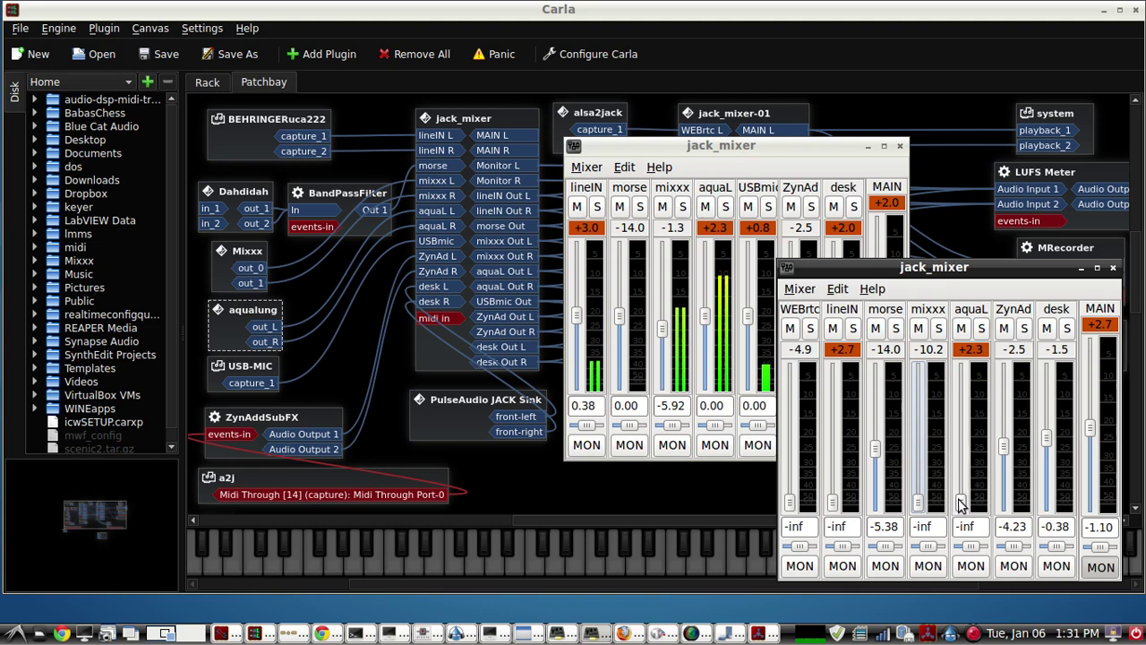
drag(960, 504, 965, 445)
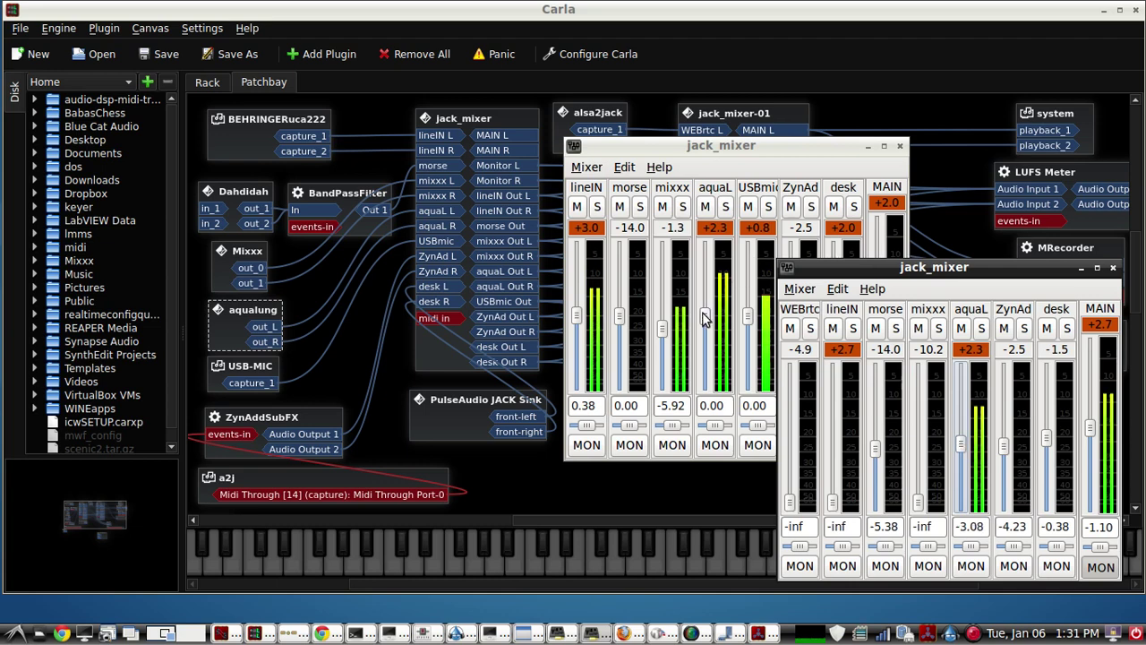
mouse_move(703, 319)
mouse_down()
mouse_move(708, 359)
mouse_move(710, 305)
mouse_move(714, 324)
mouse_up()
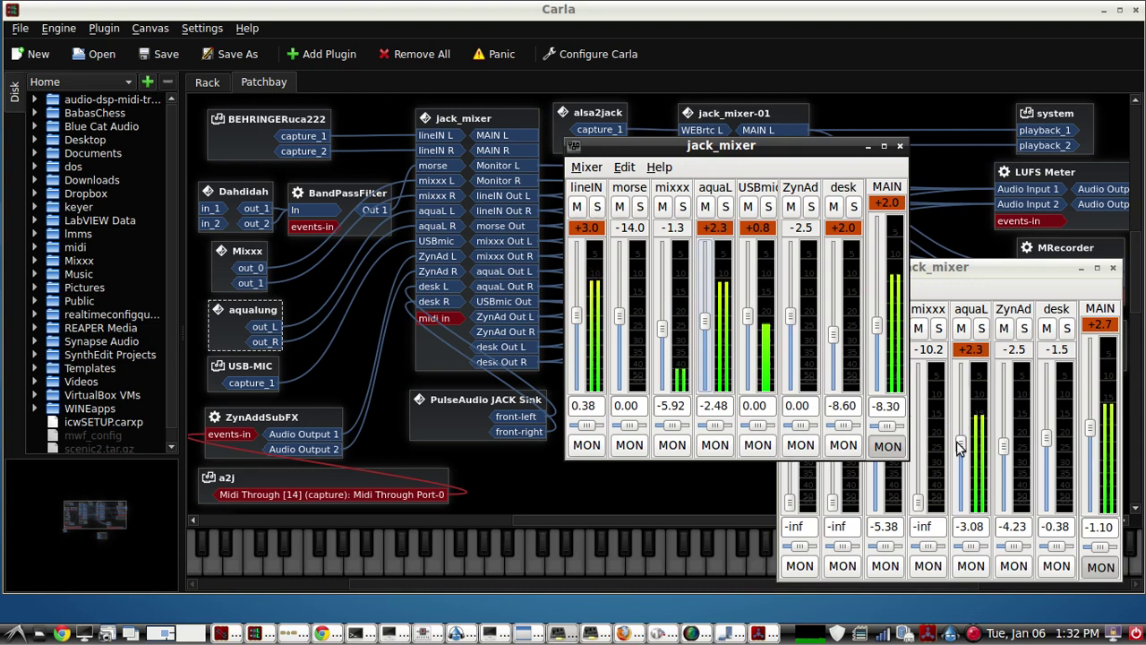
drag(959, 447, 961, 504)
click(269, 370)
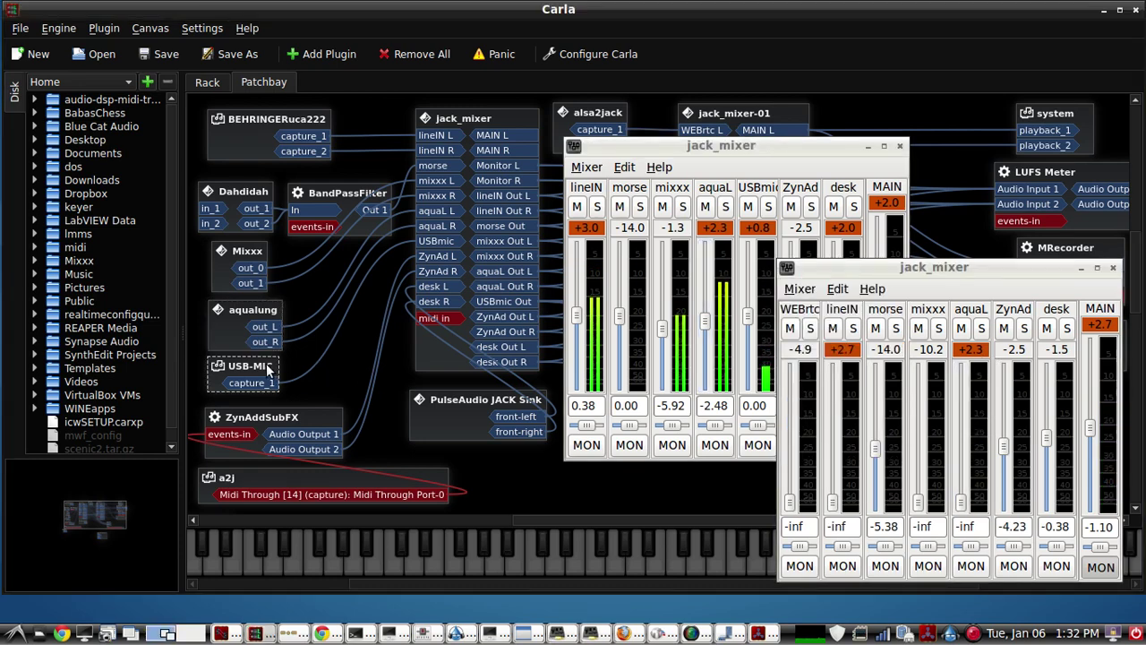
drag(716, 155, 592, 151)
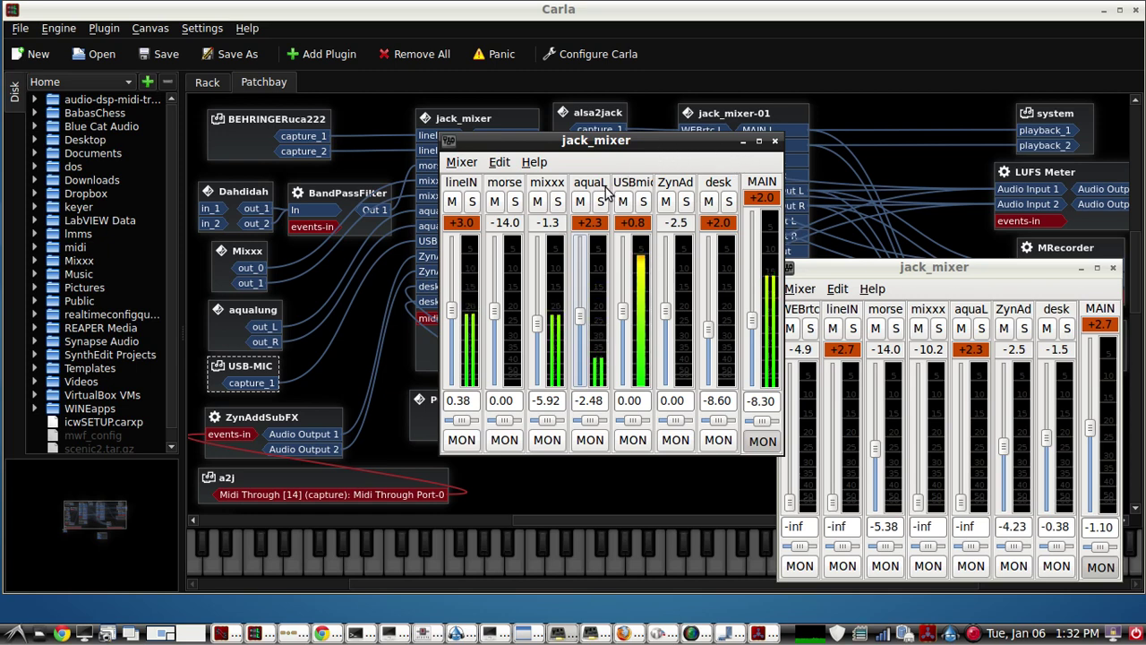
- Play test notes on ZynAddSubFX and shift the PulseAudio JACK Sink node down-left
click(318, 417)
drag(508, 548, 602, 549)
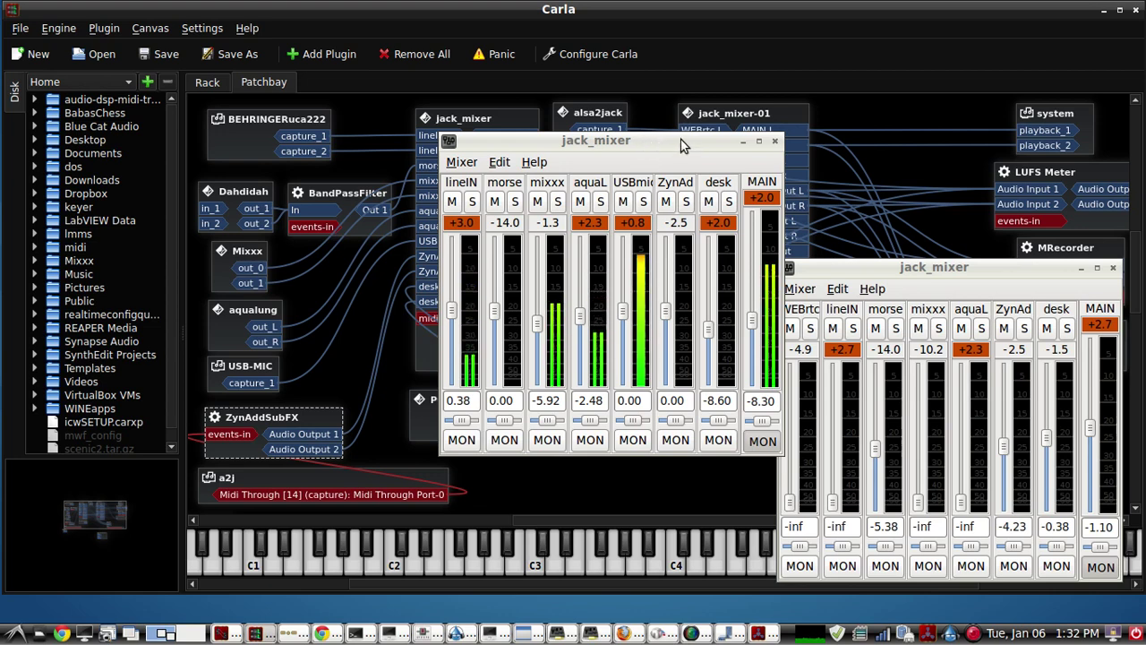
drag(680, 141, 788, 199)
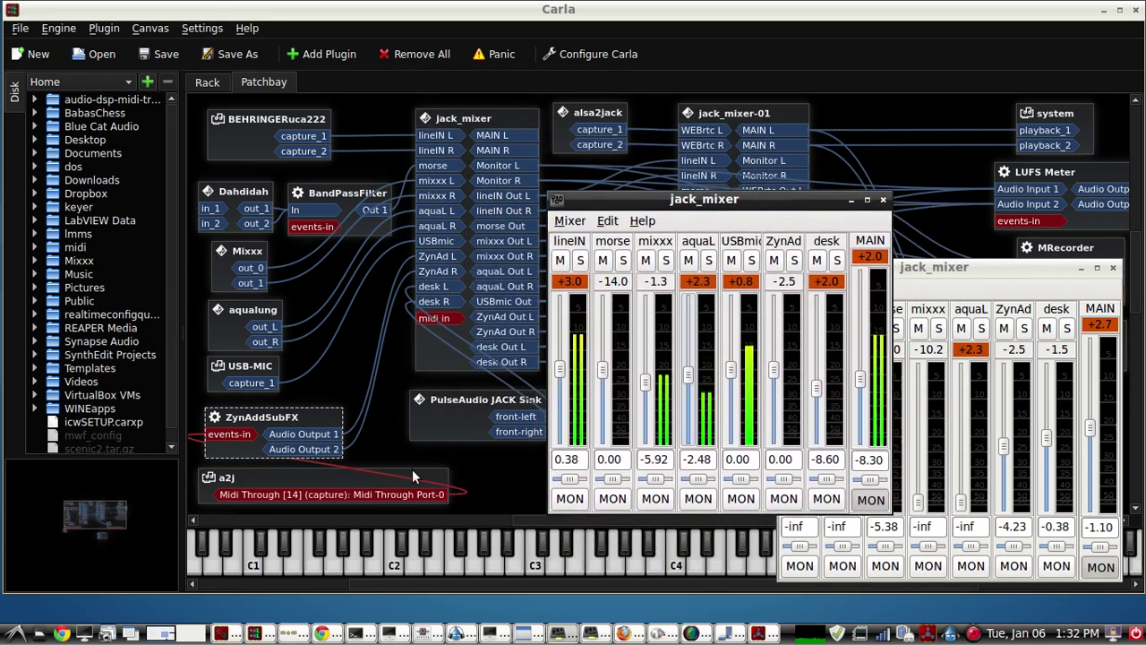
mouse_move(455, 419)
mouse_down()
mouse_move(426, 409)
mouse_move(446, 428)
mouse_up()
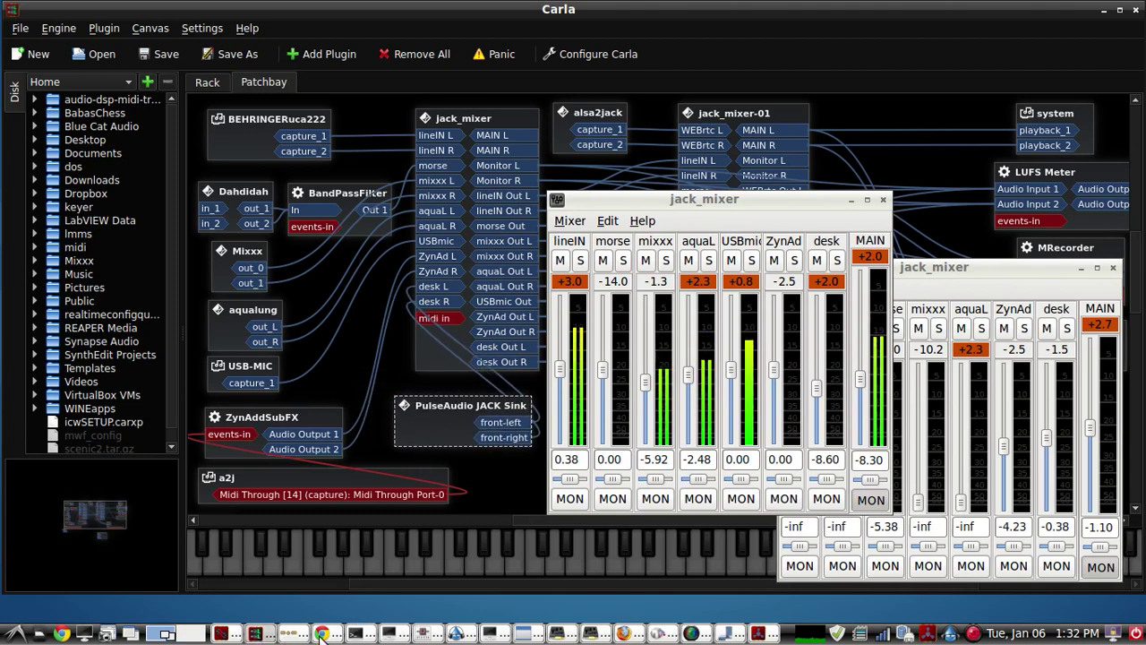
click(624, 633)
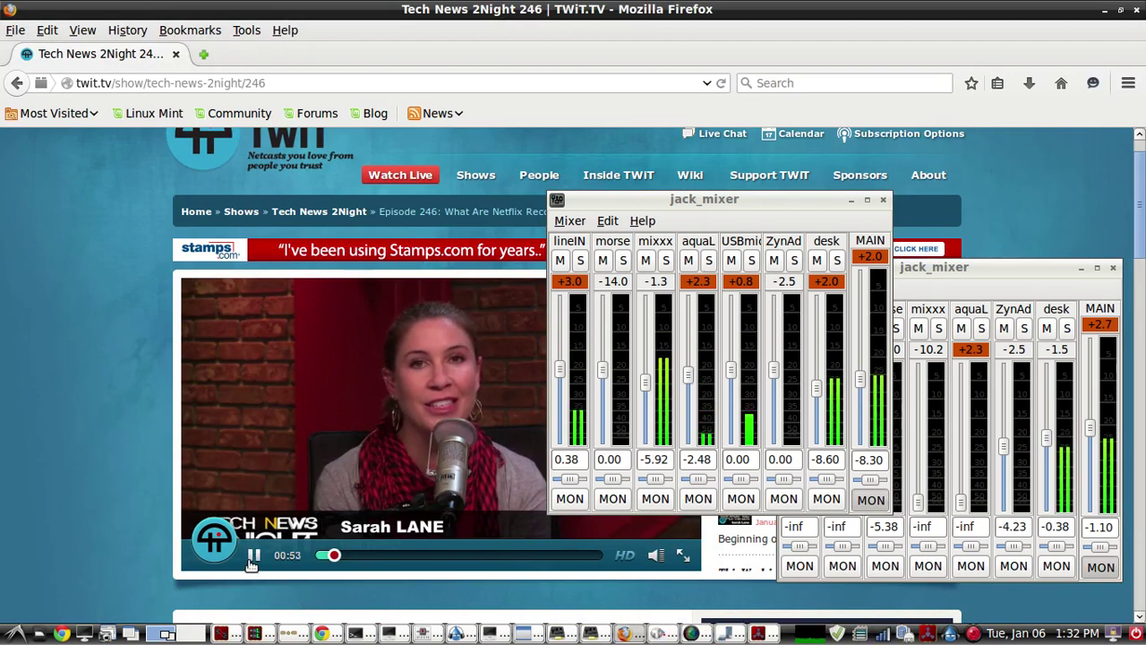
click(701, 636)
click(64, 569)
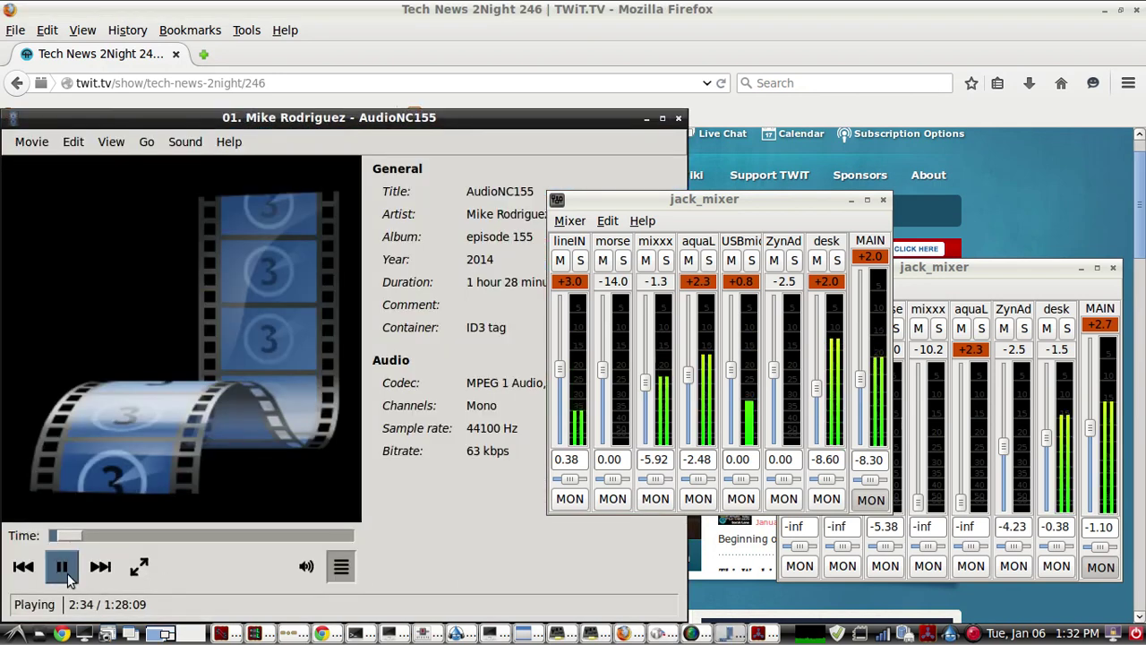
click(61, 566)
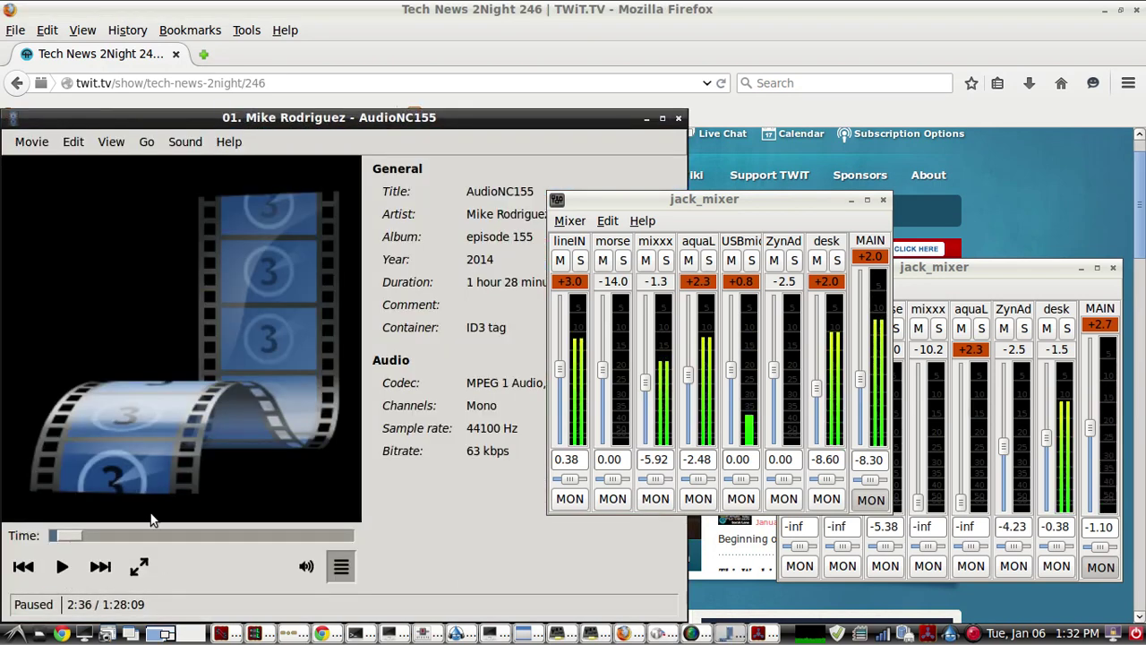
click(647, 118)
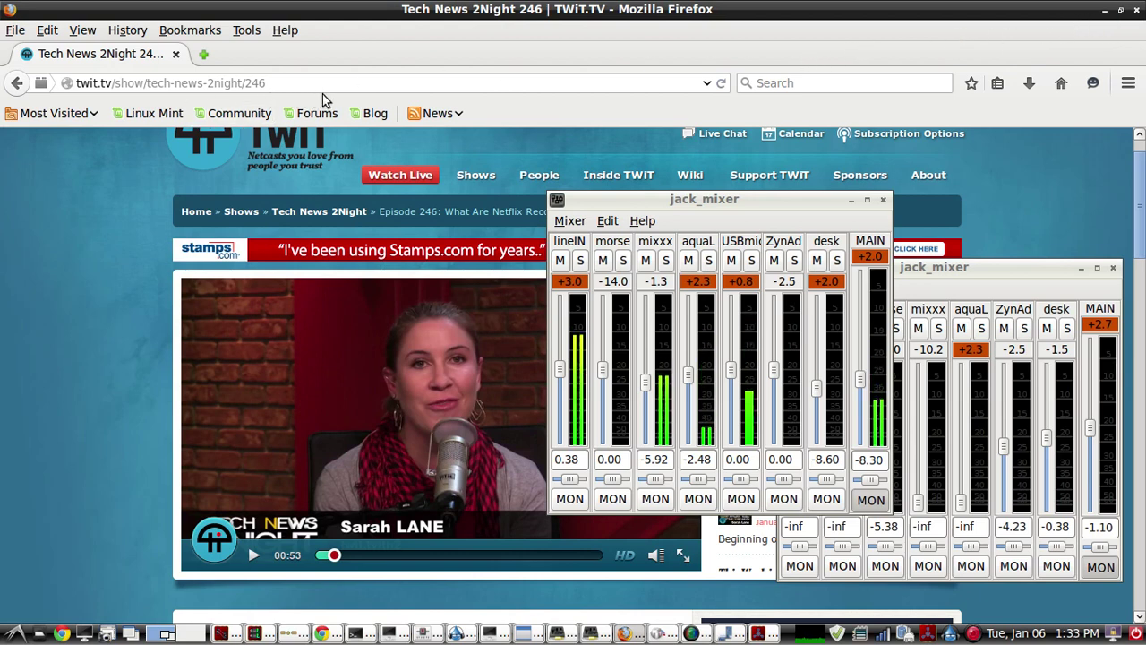
- Return to Carla and drag both jack_mixer windows toward the upper left
click(1103, 10)
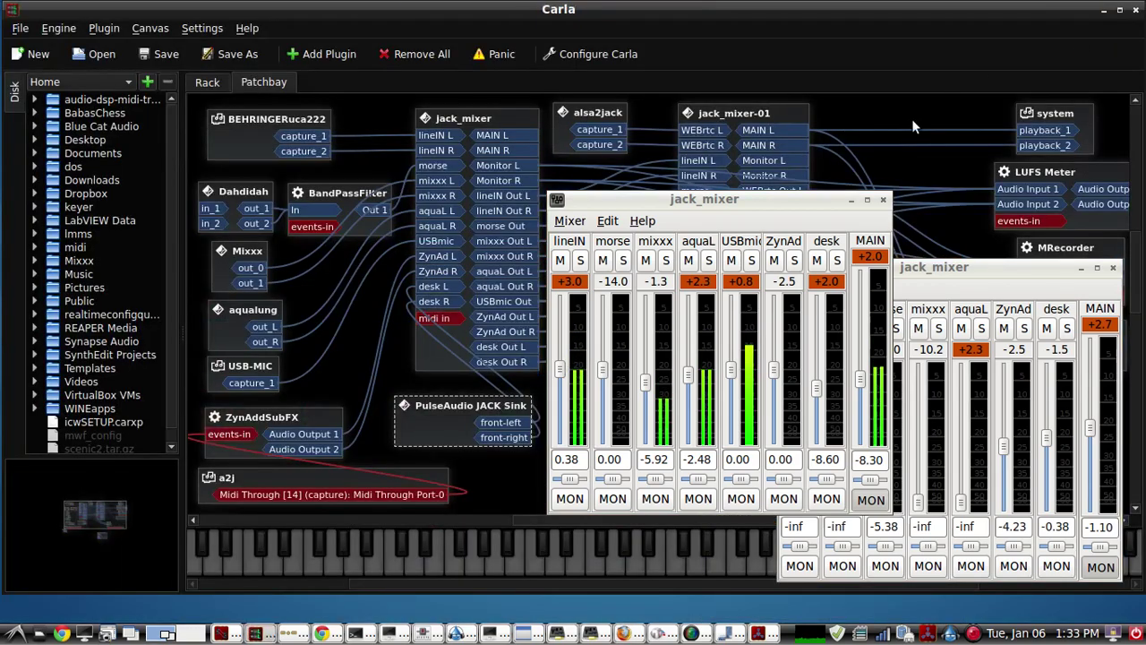
drag(804, 199, 349, 104)
drag(845, 267, 733, 174)
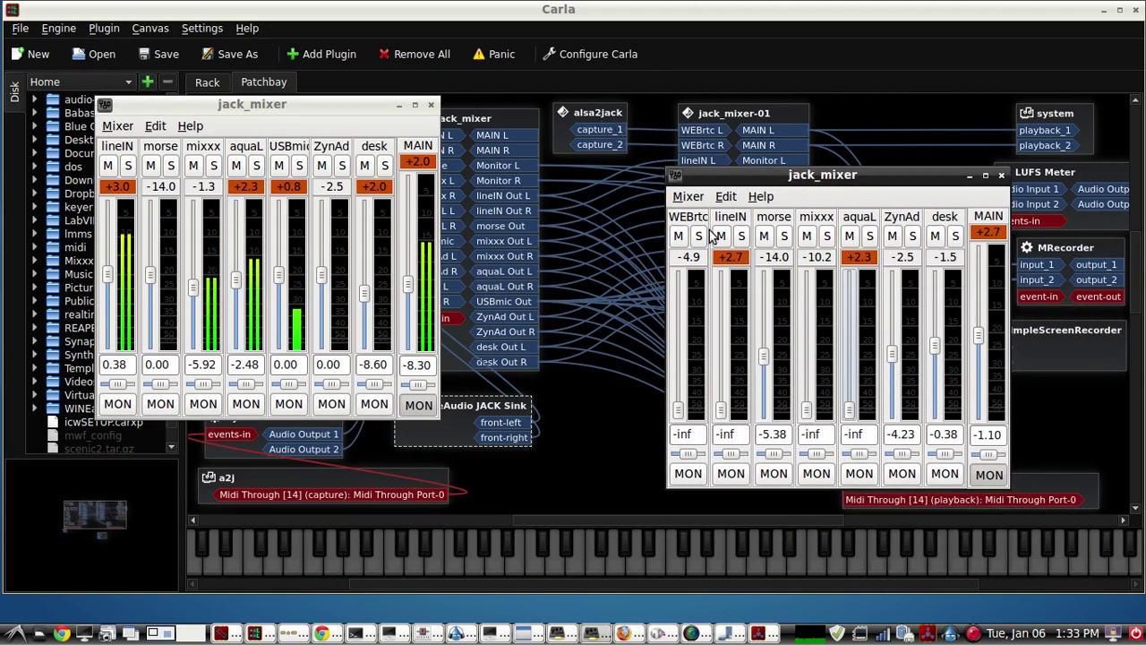
drag(754, 169, 426, 126)
- Close the first jack_mixer and lower the WEBrtc mixer to uncover the patchbay nodes
click(400, 105)
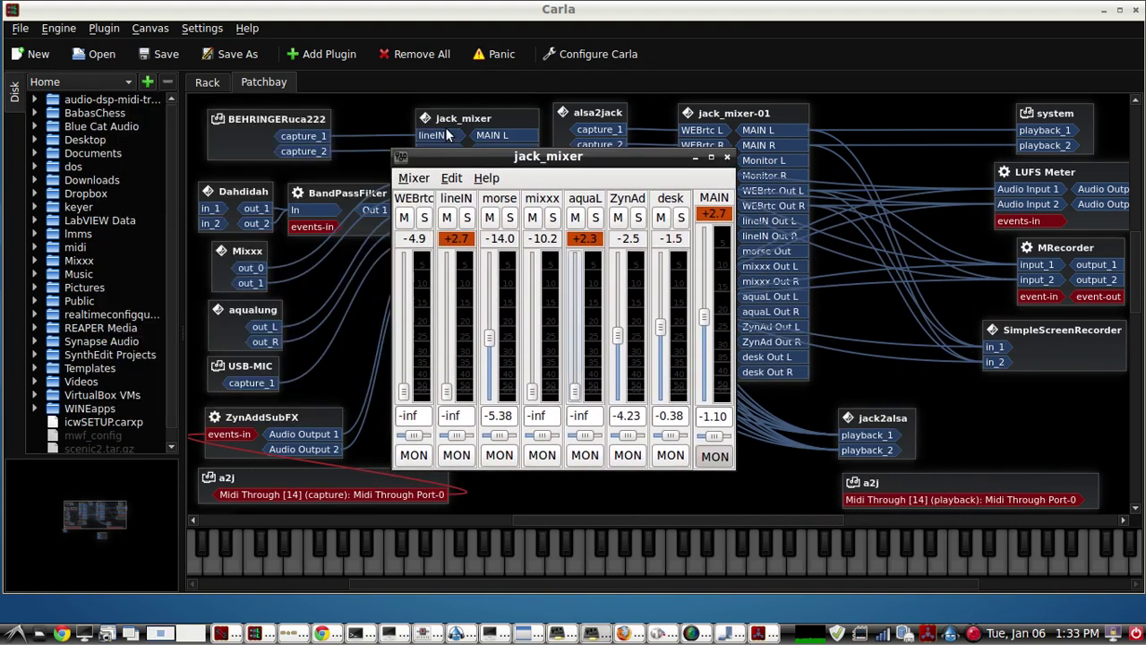
drag(493, 164, 409, 139)
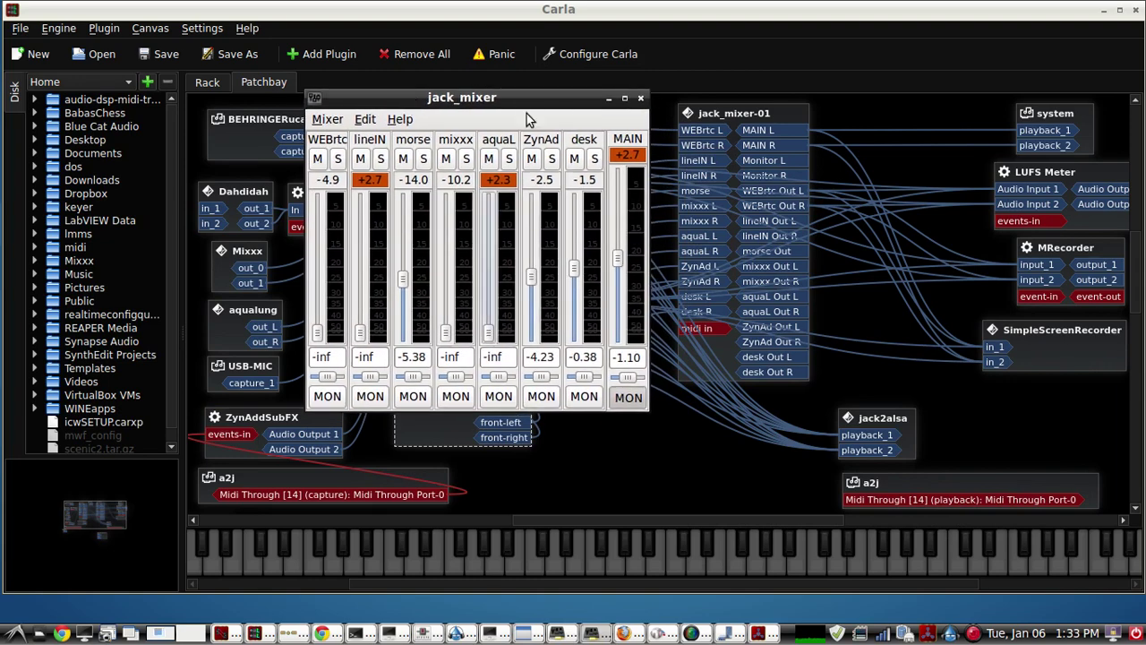
drag(517, 131, 570, 210)
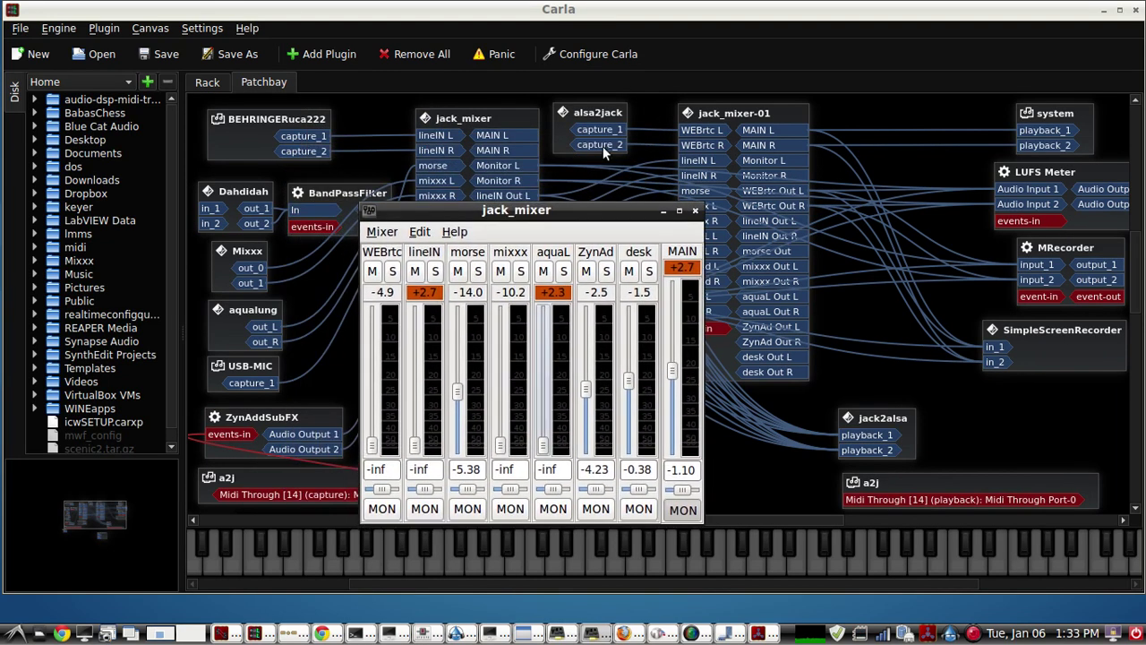
- Nudge alsa2jack and jack_mixer-01 right, then audition the WEBrtc fader and return it to -inf
mouse_move(616, 113)
mouse_down()
mouse_move(633, 117)
mouse_move(607, 117)
mouse_up()
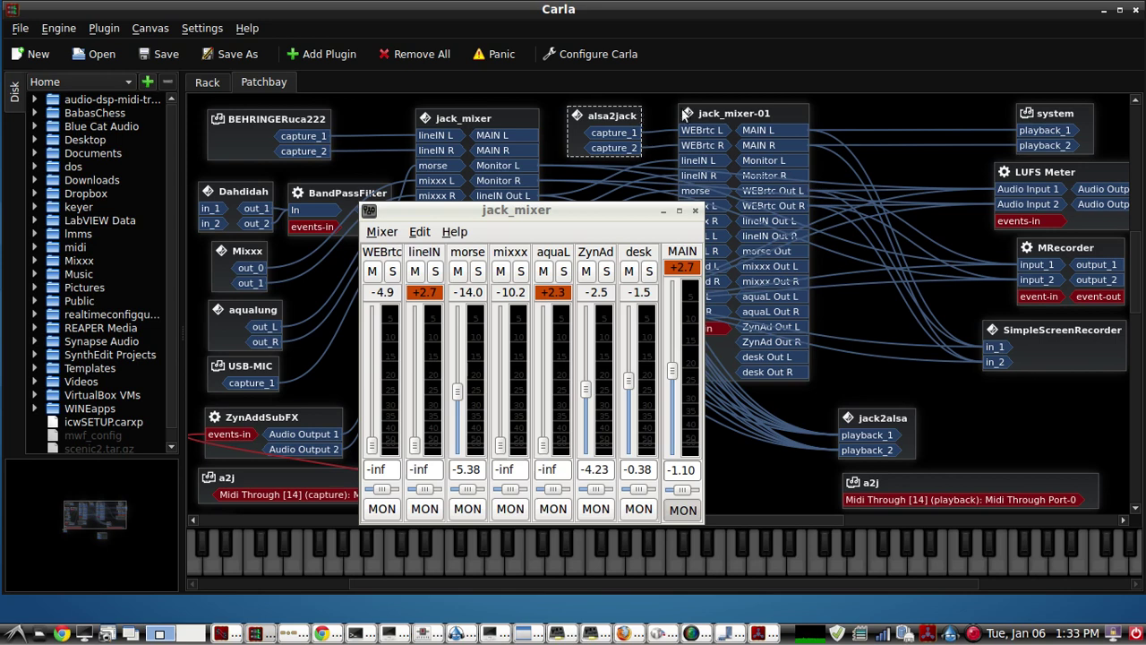
drag(685, 115, 694, 114)
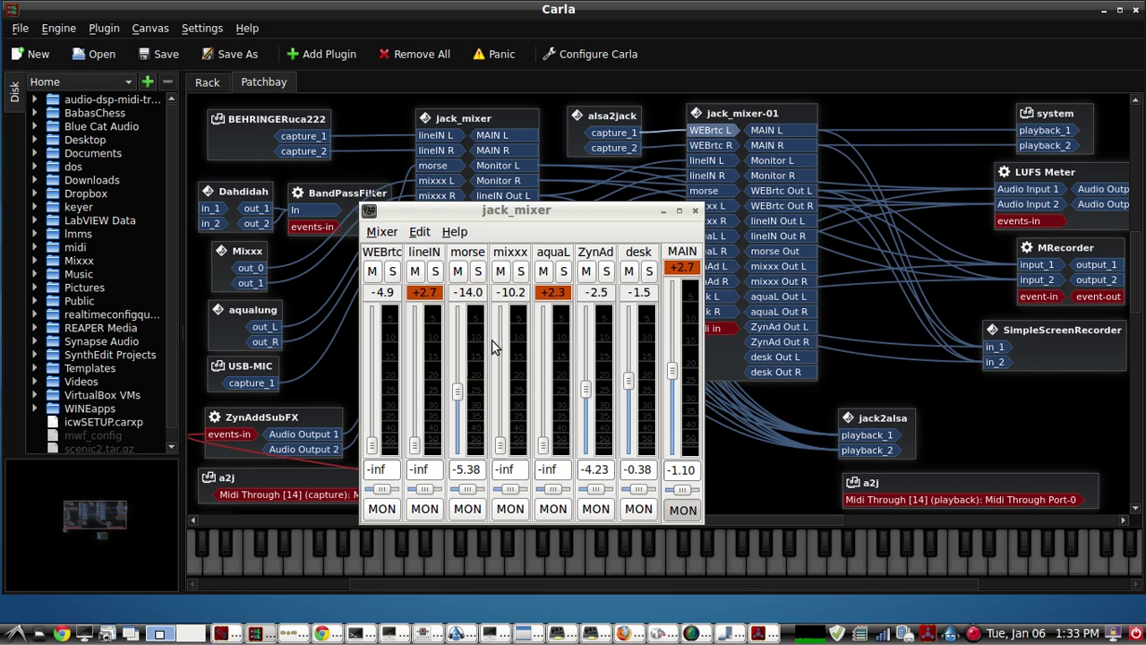
drag(385, 445, 386, 396)
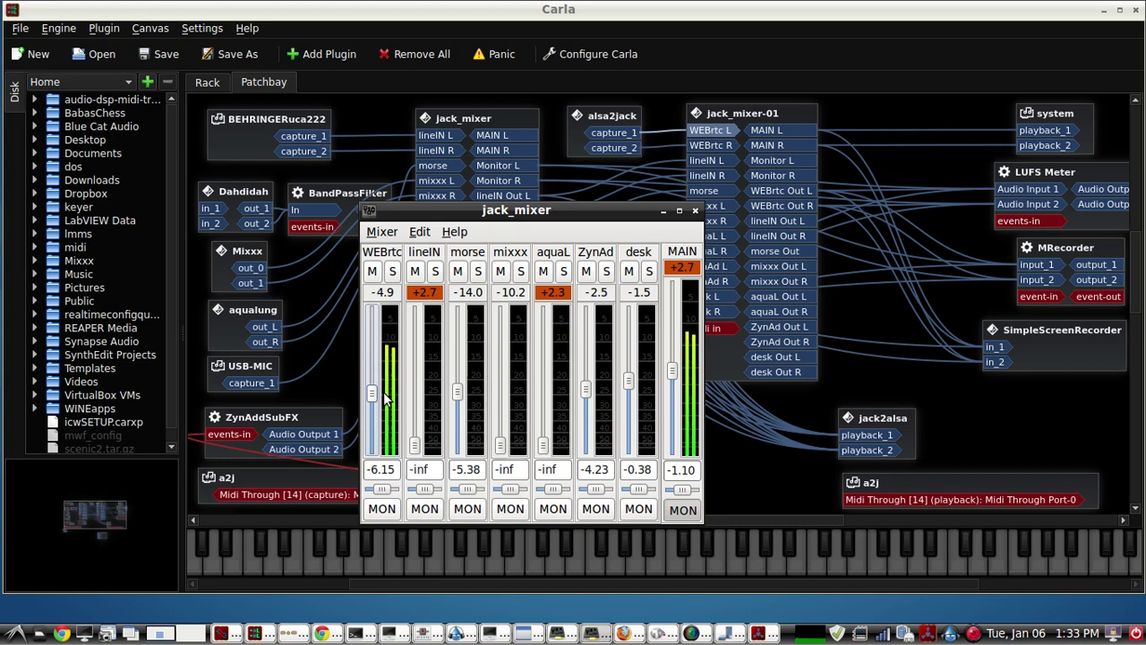
drag(385, 400, 386, 418)
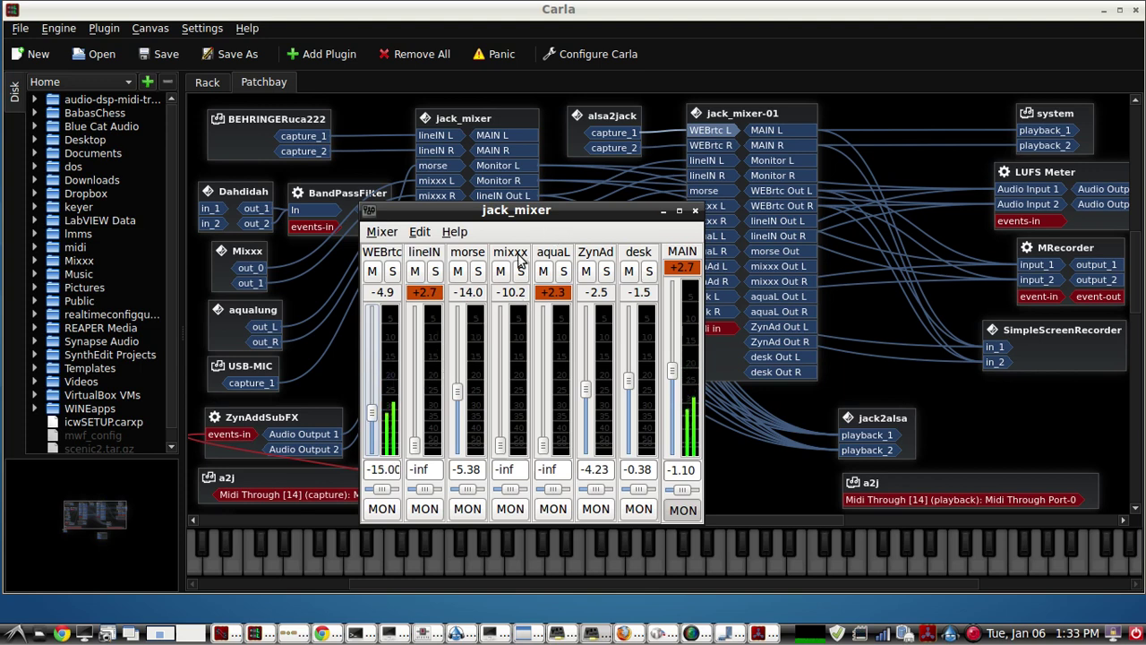
drag(374, 414, 423, 446)
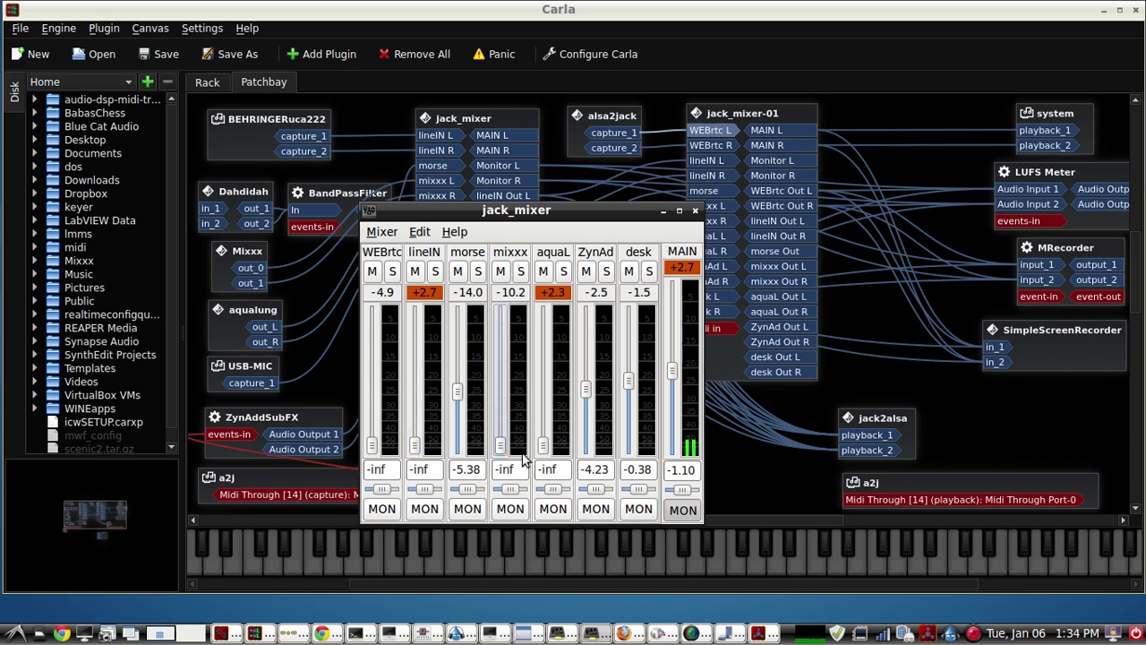
- Audition the aquaL fader, return it to -inf, and shift the mixer window up
drag(544, 445, 556, 388)
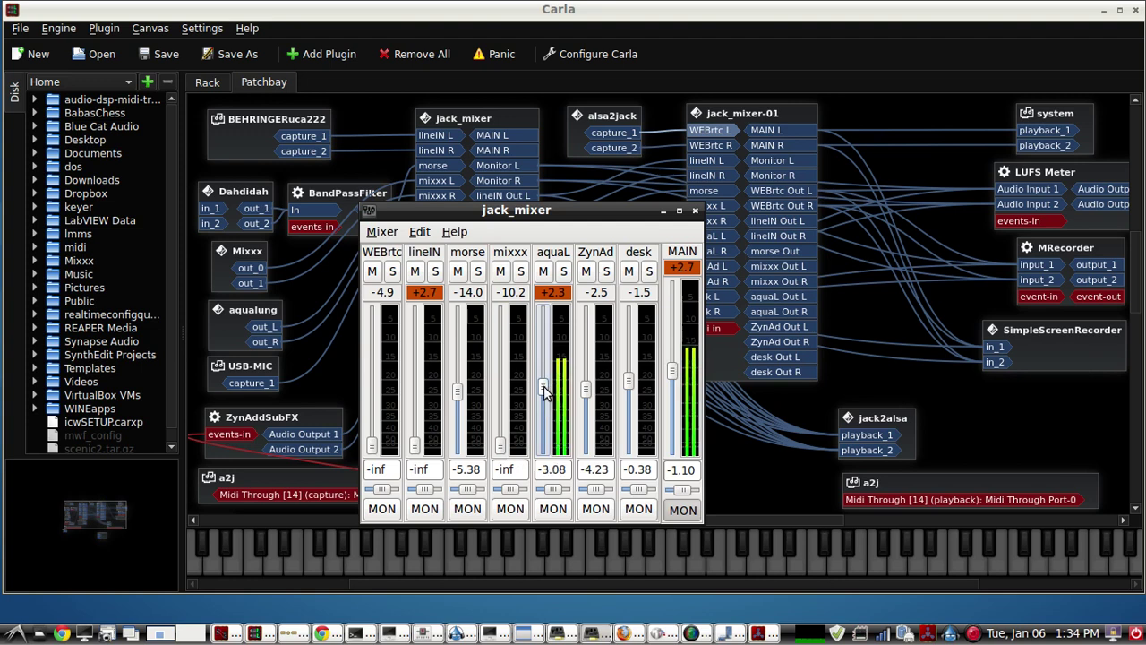
drag(543, 393, 562, 458)
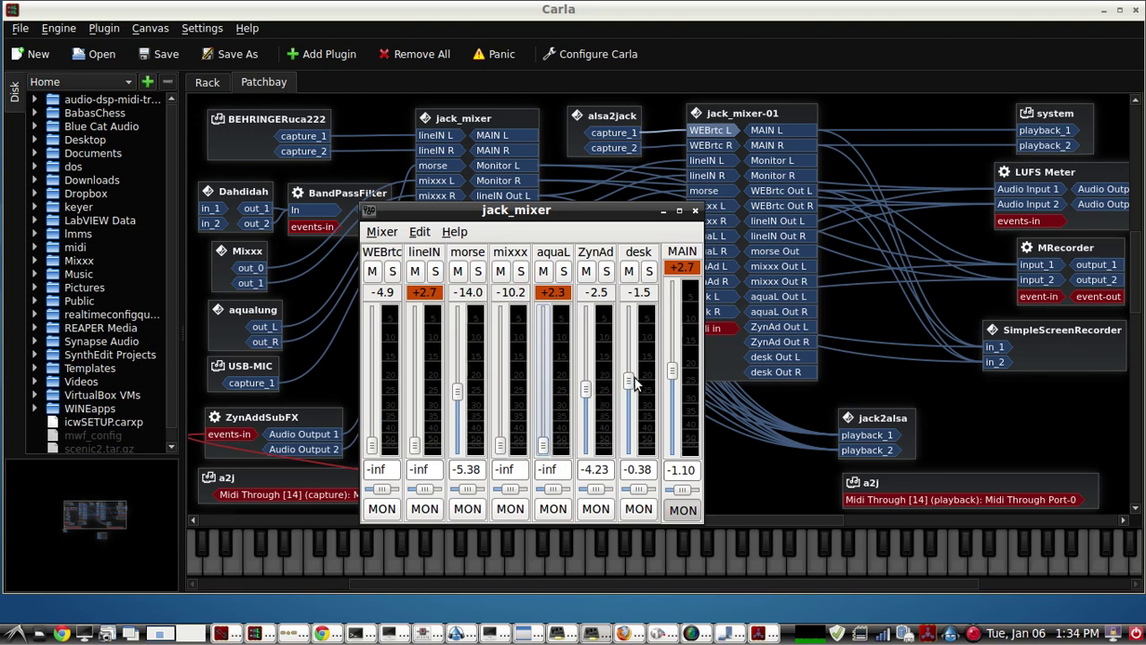
drag(646, 228, 668, 215)
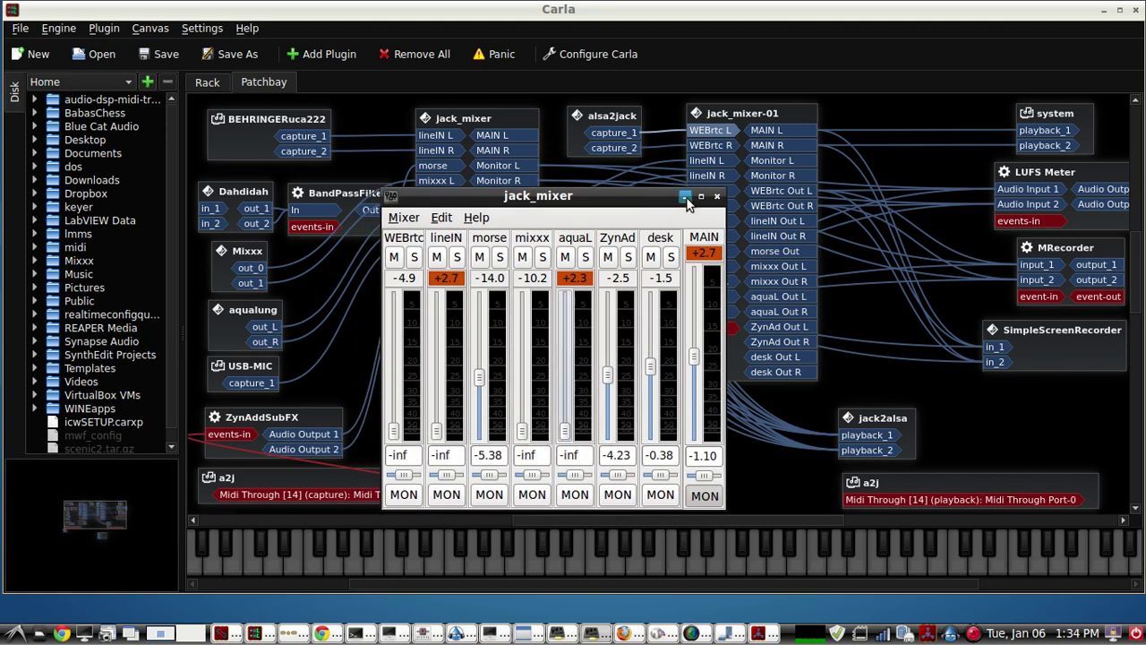
click(709, 198)
click(1028, 338)
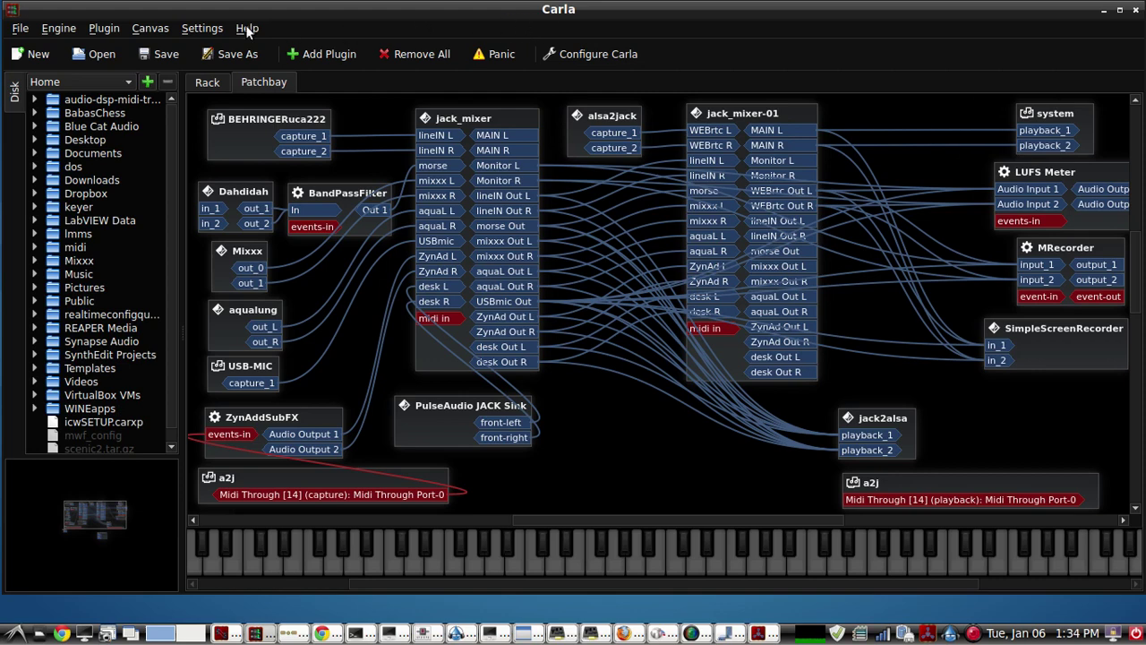
click(307, 53)
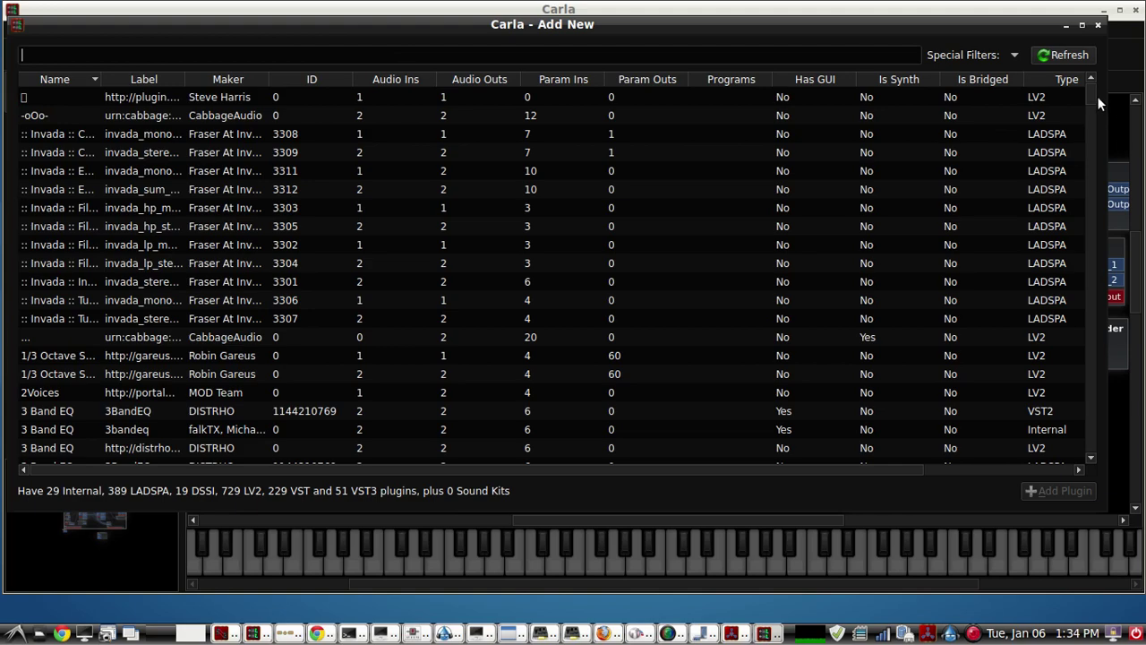
drag(1095, 96, 1091, 141)
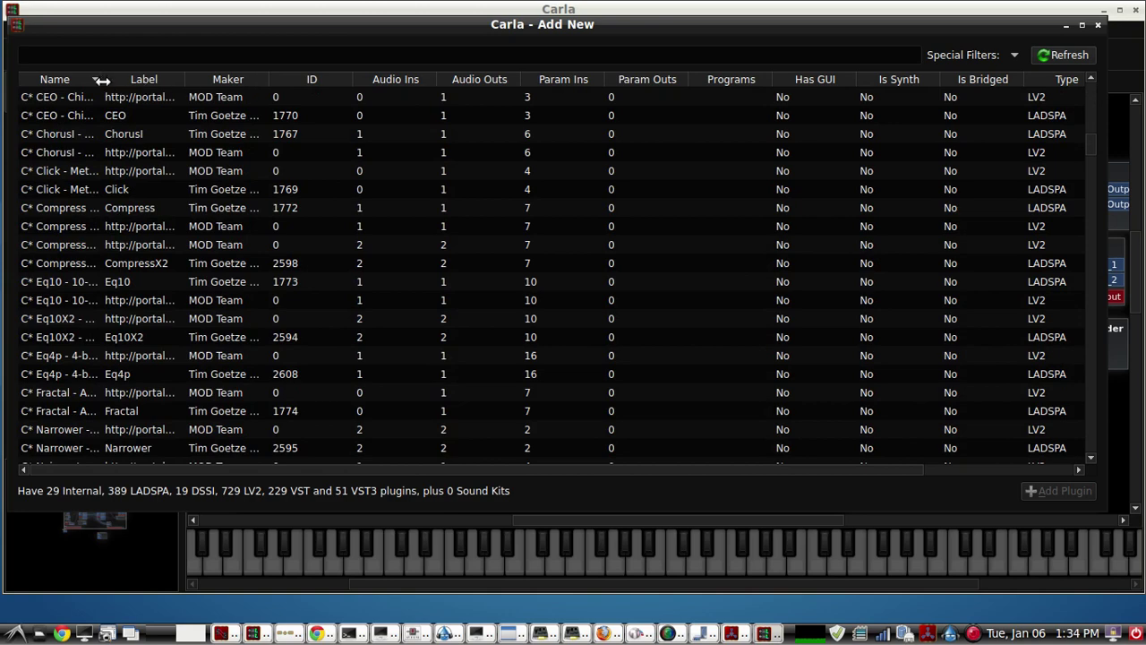
drag(103, 80, 302, 80)
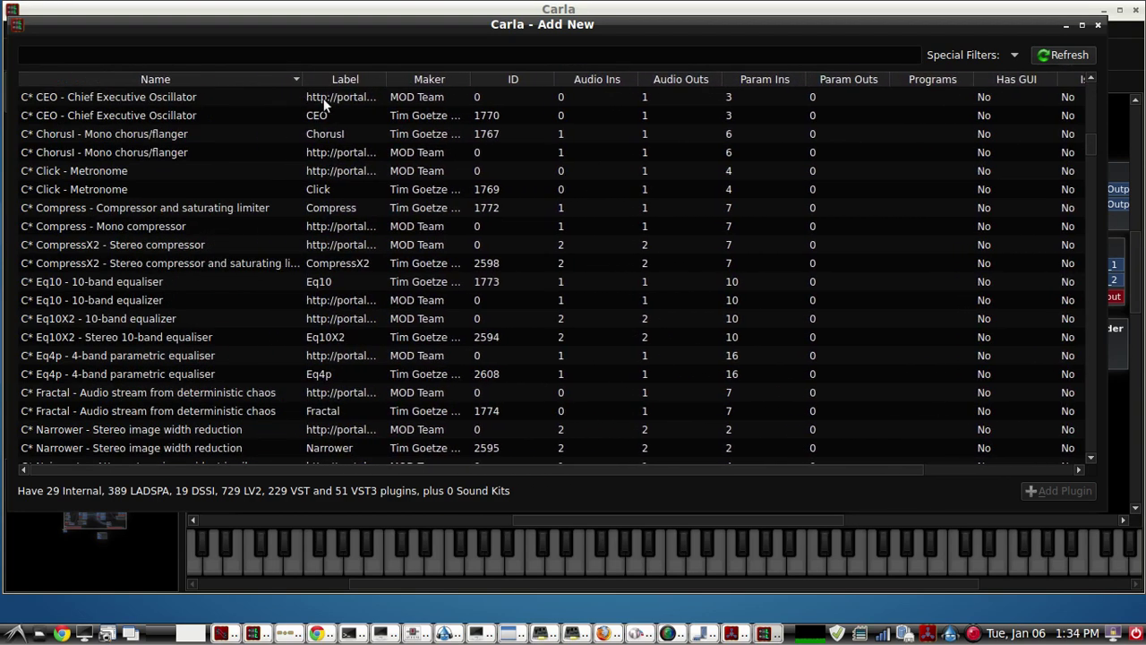
click(1099, 28)
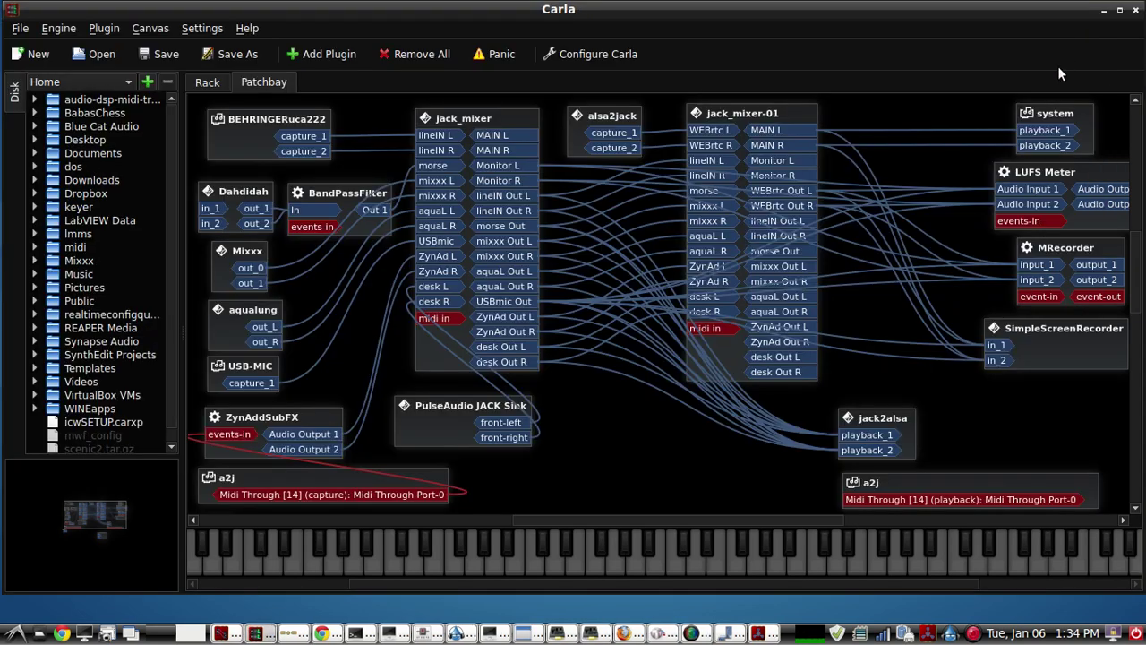
click(605, 54)
click(396, 276)
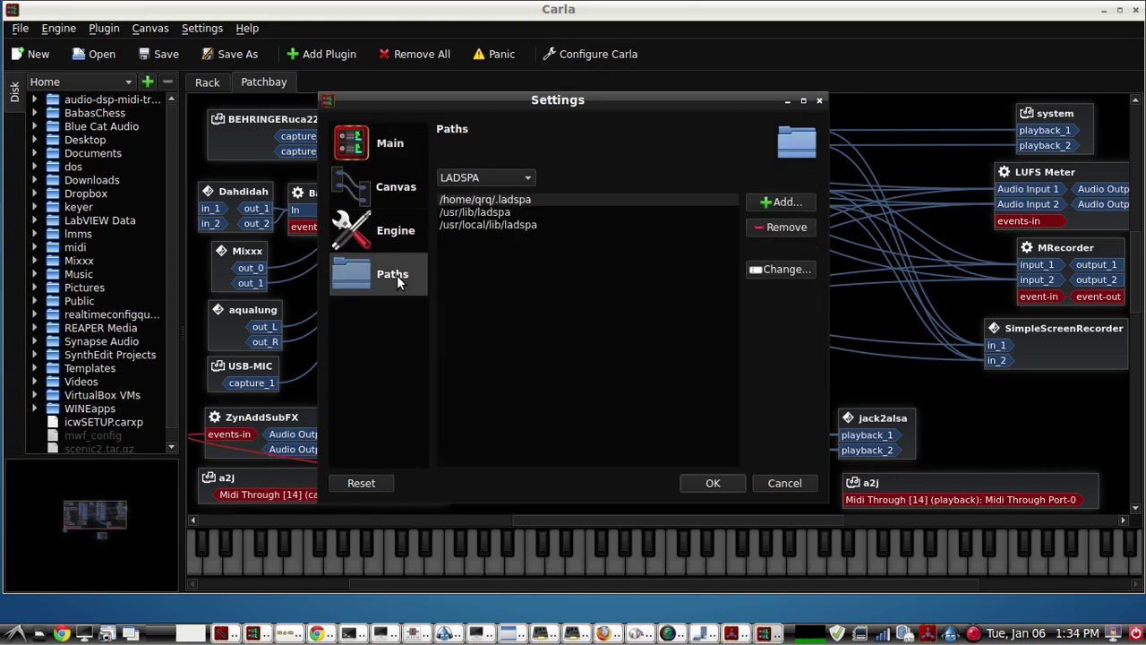
click(527, 178)
click(509, 235)
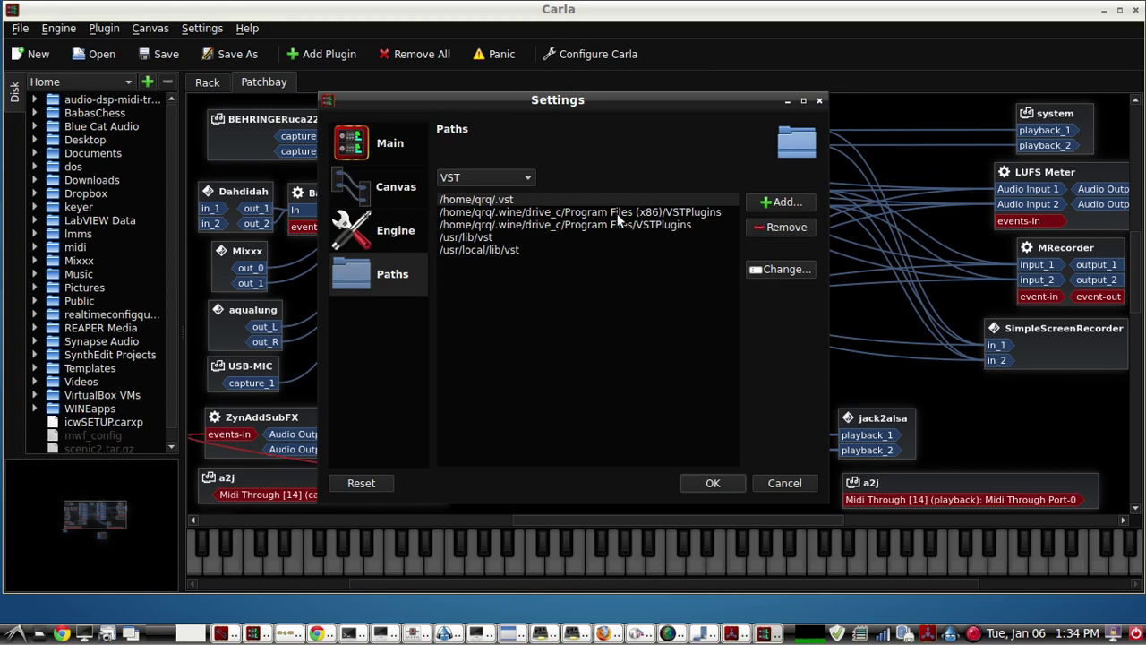
click(529, 177)
click(516, 198)
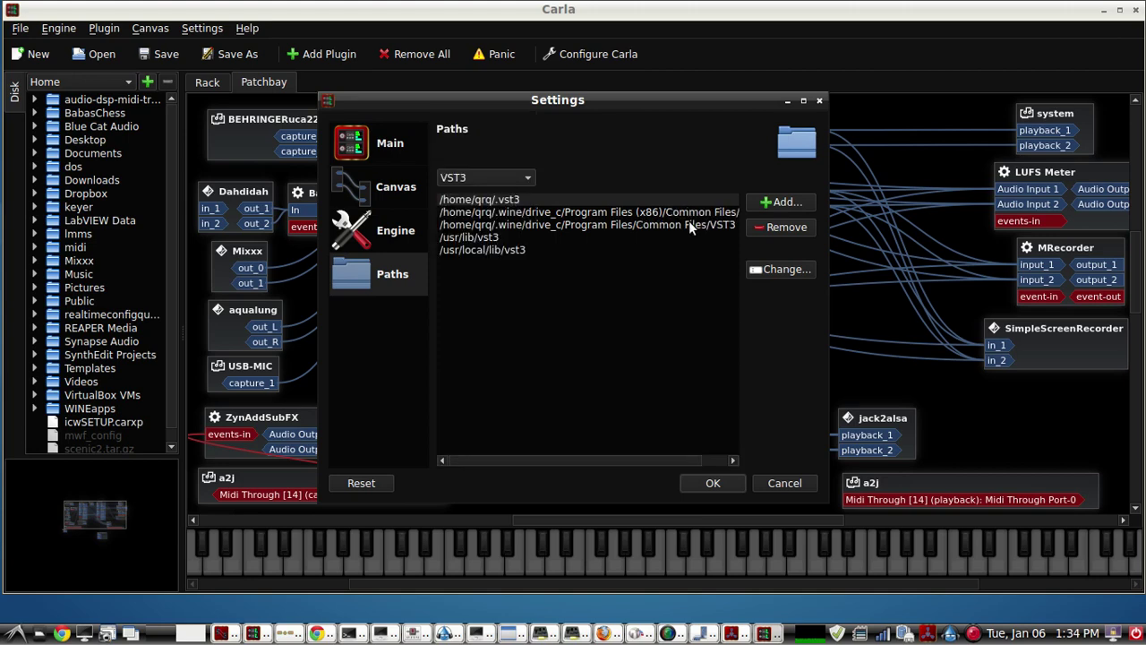
click(818, 101)
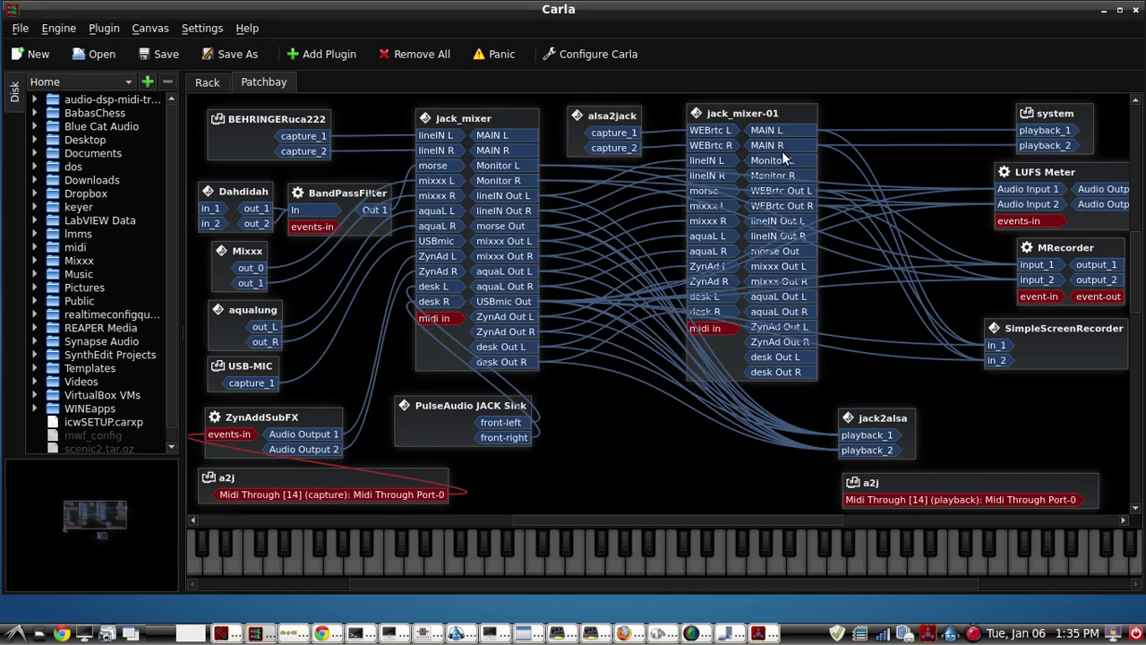
click(342, 55)
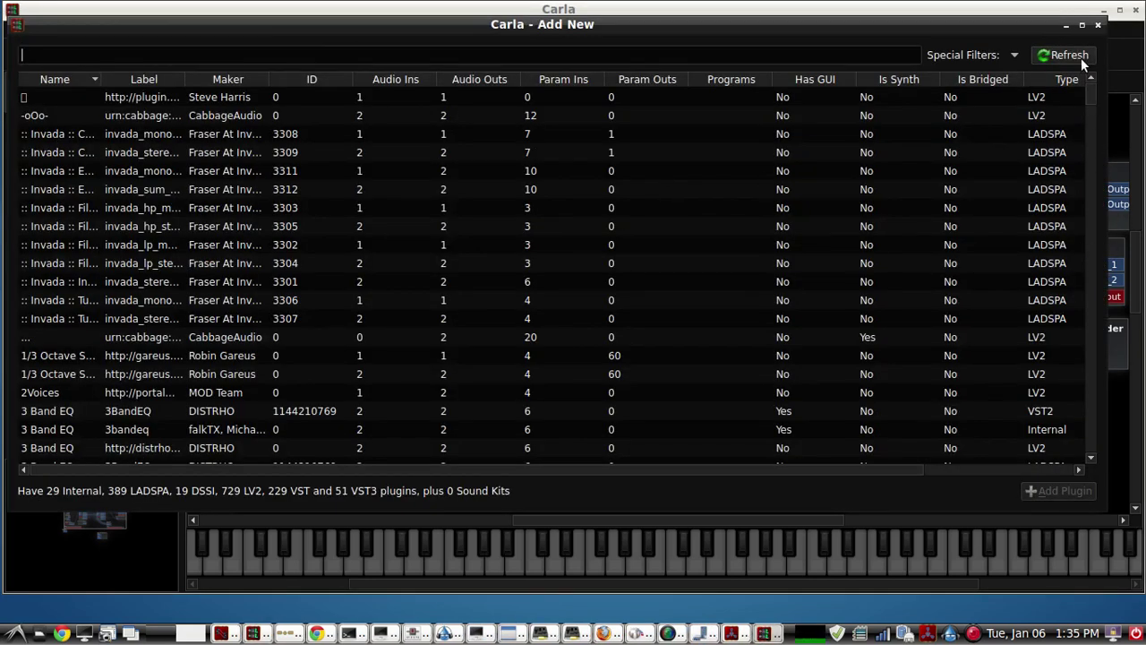
click(1081, 57)
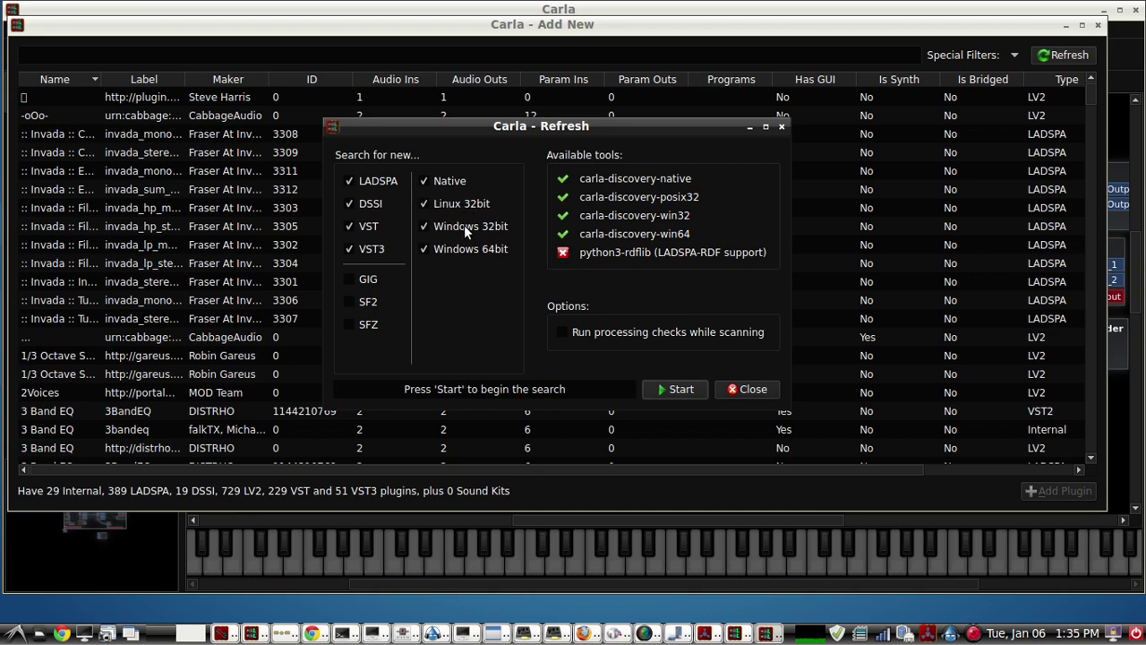
click(782, 128)
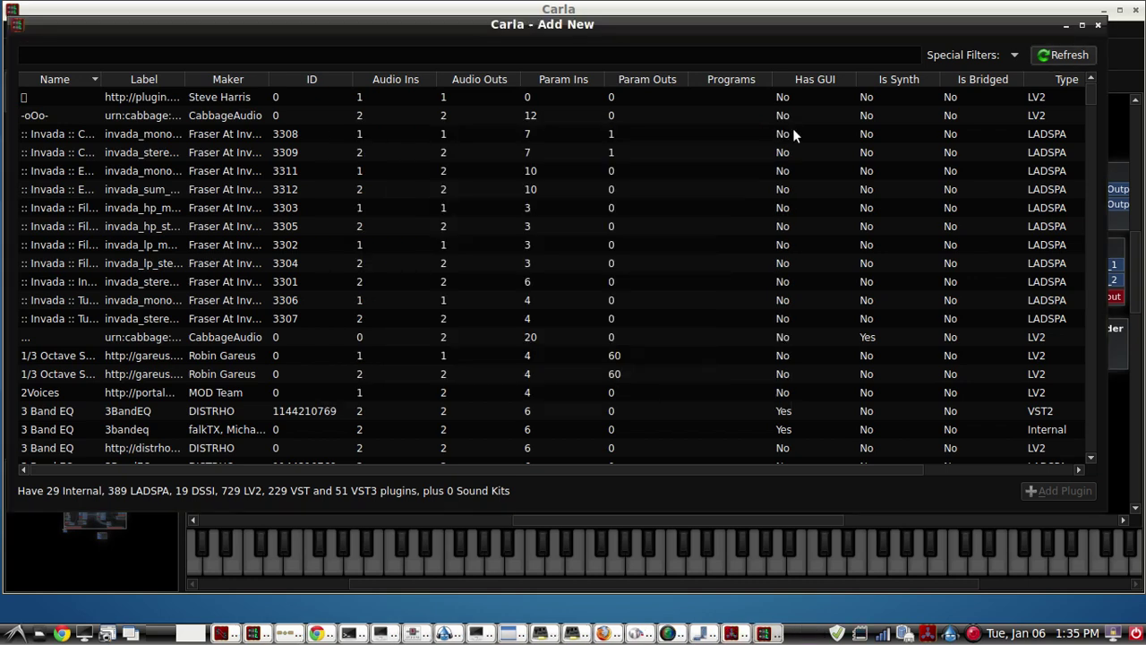
click(1099, 26)
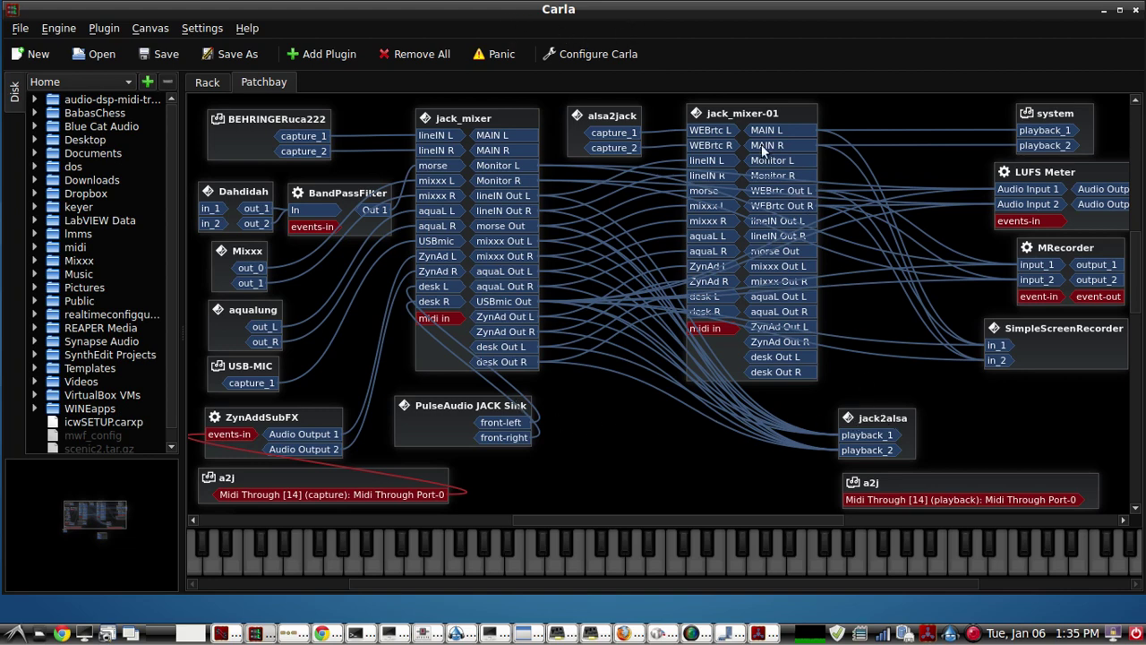
- Move SimpleScreenRecorder lower, MRecorder and system left, jack2alsa down, then switch to the Source-Connect call
drag(1061, 341, 1043, 361)
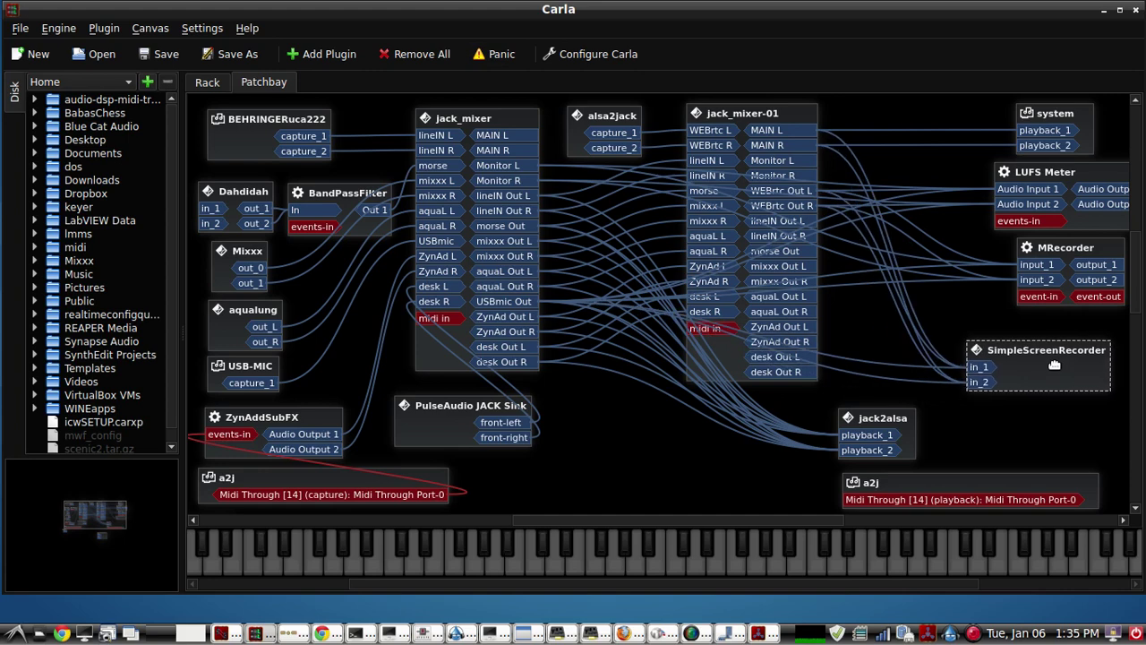
click(1072, 250)
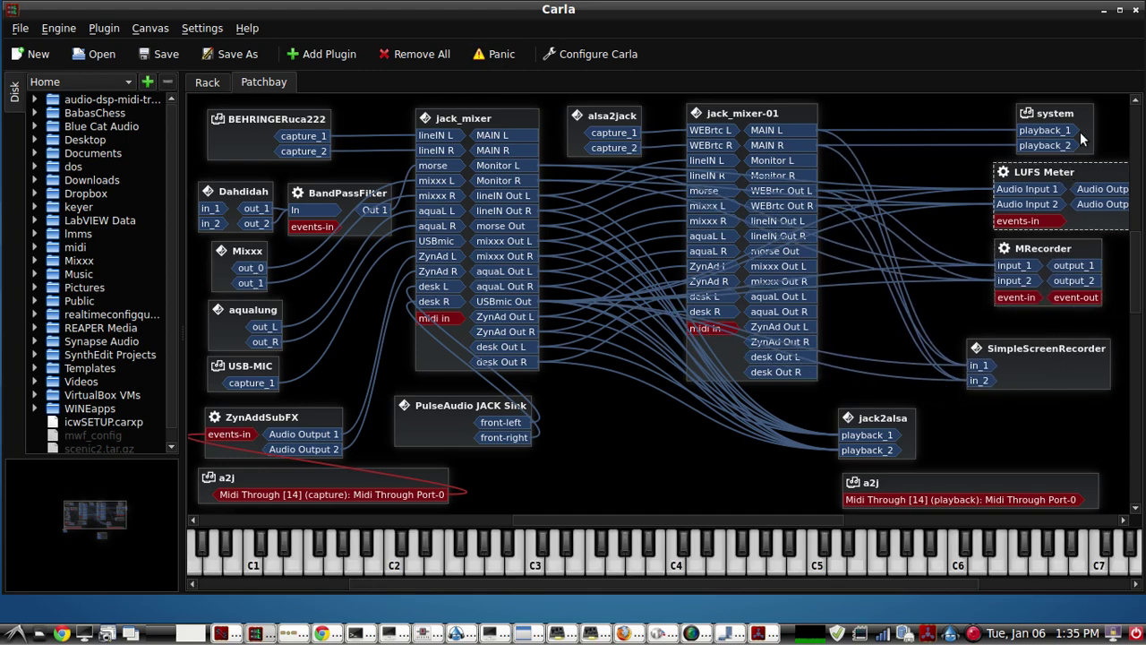
drag(1081, 134, 1058, 134)
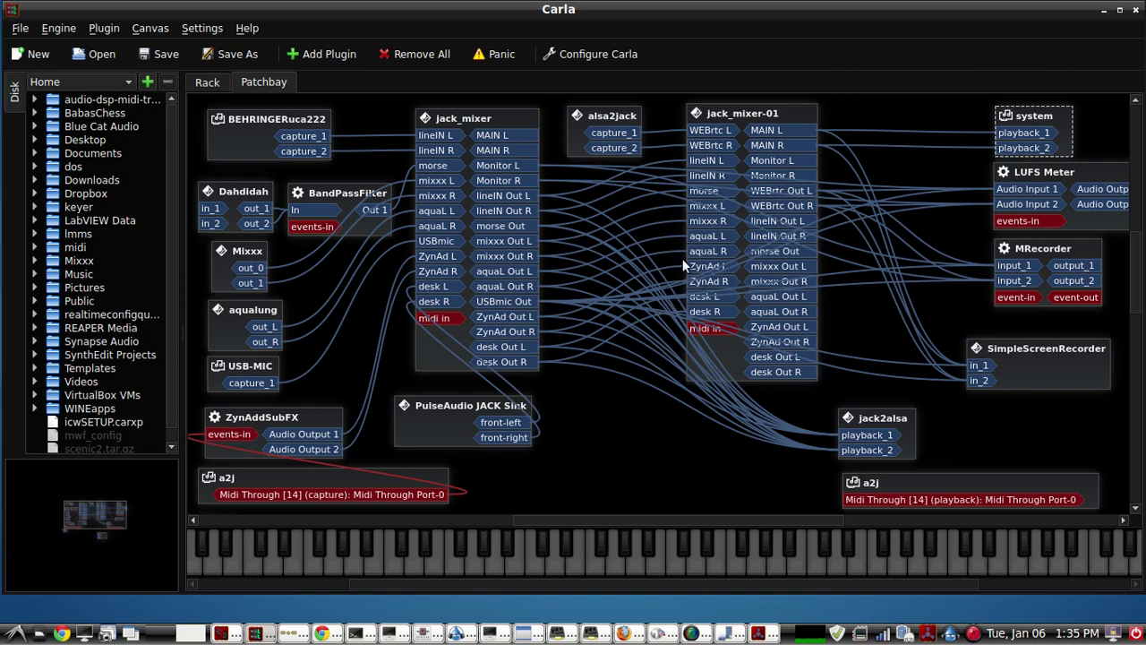
drag(875, 428, 877, 434)
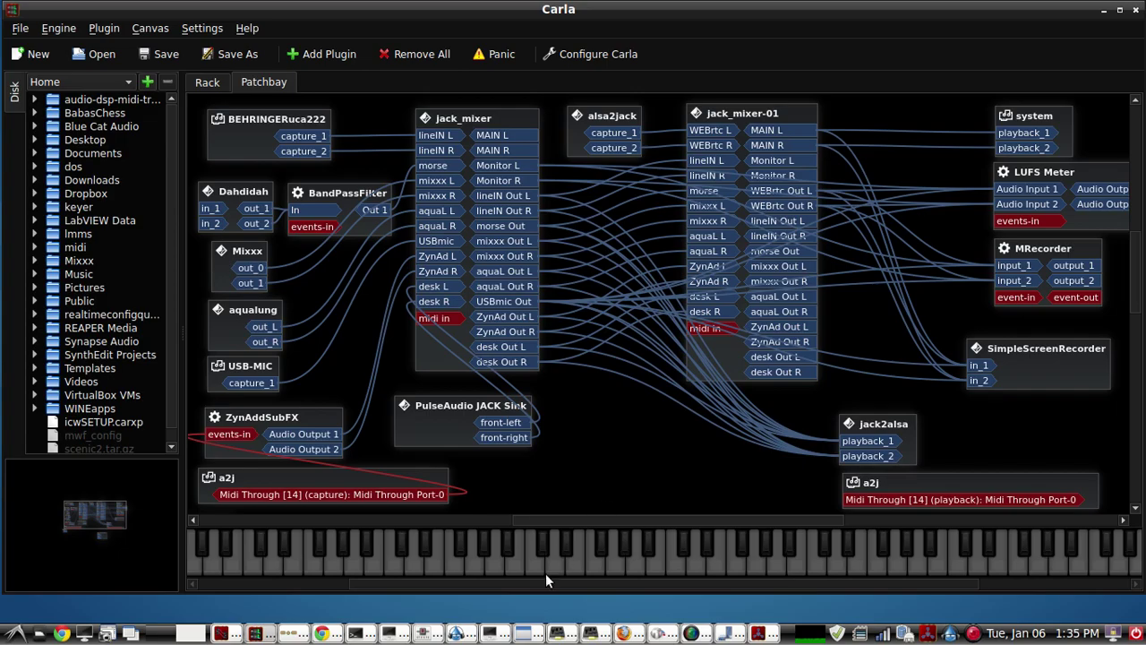
click(323, 633)
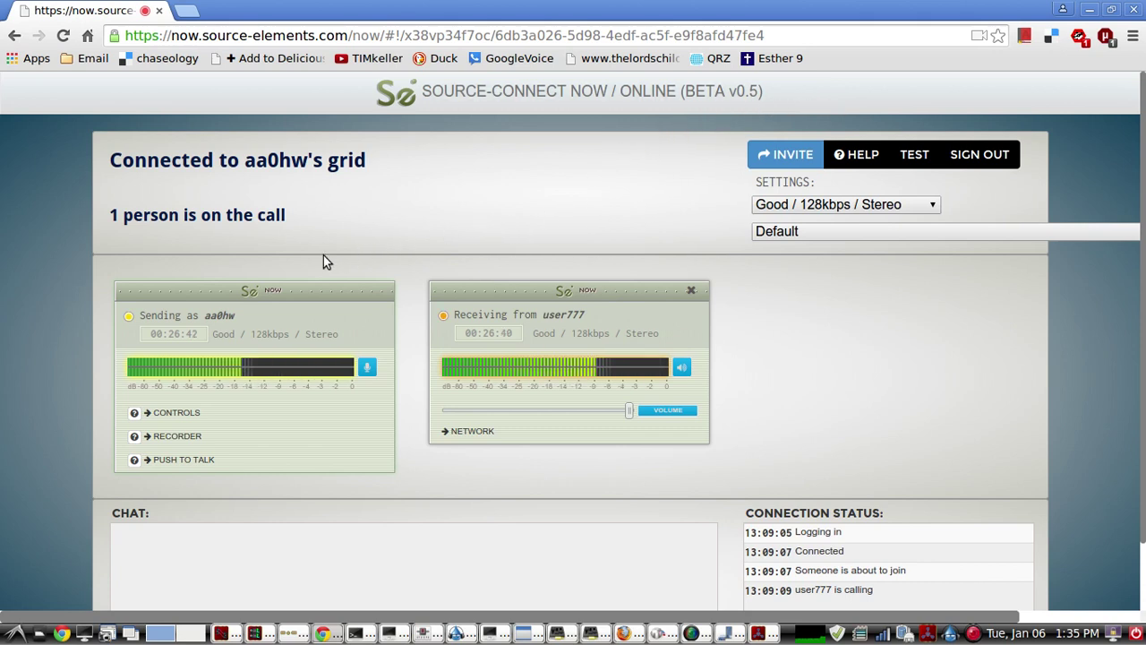
- Confirm call quality Good / 128kbps / Stereo, minimize Chrome, and bring up SimpleScreenRecorder
click(934, 206)
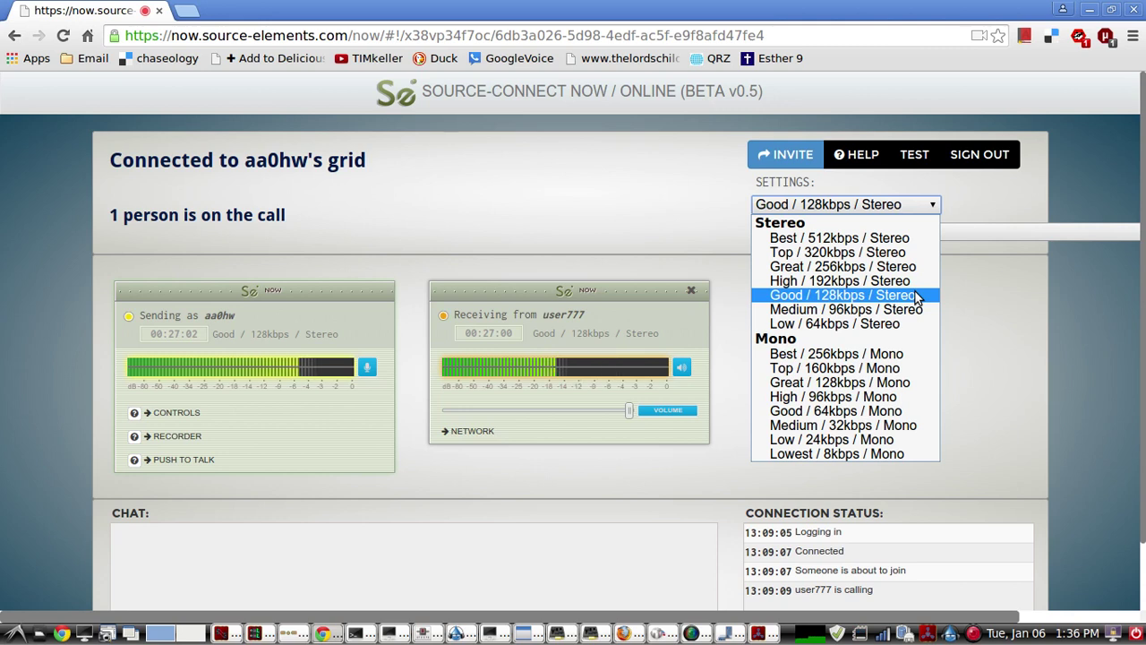
click(568, 186)
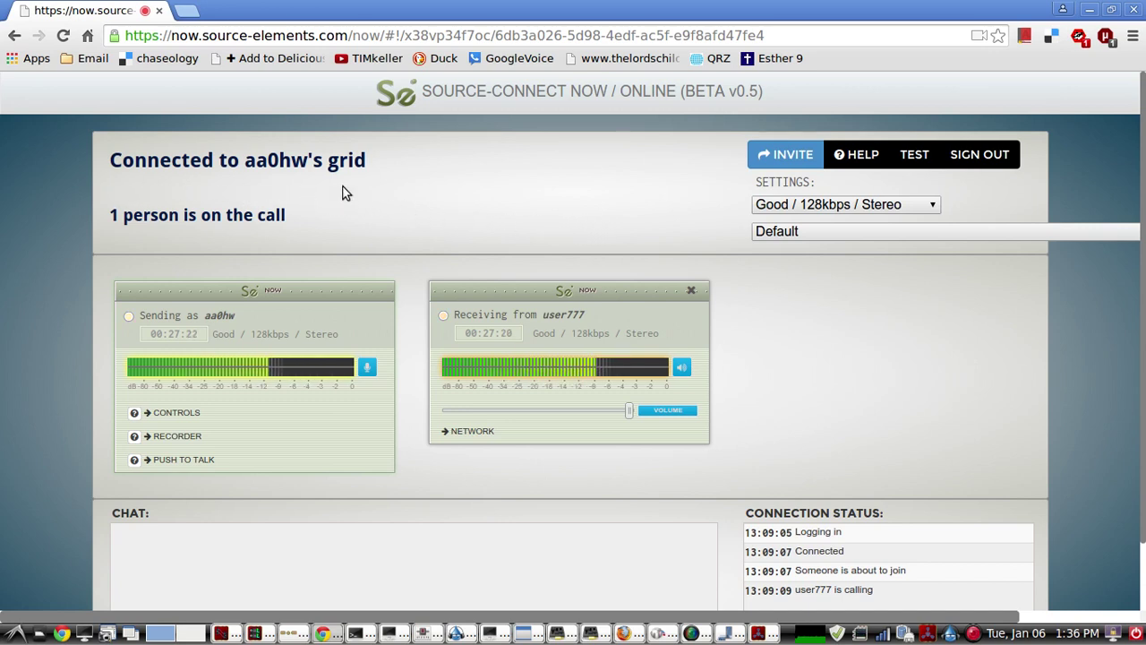
click(1094, 11)
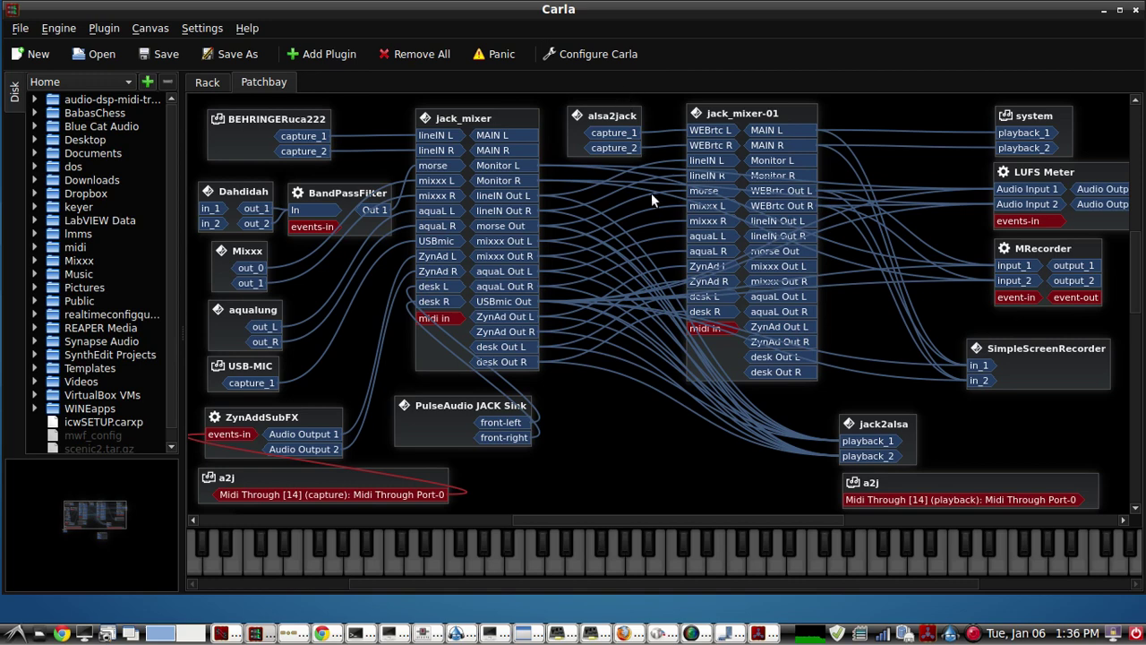
click(712, 633)
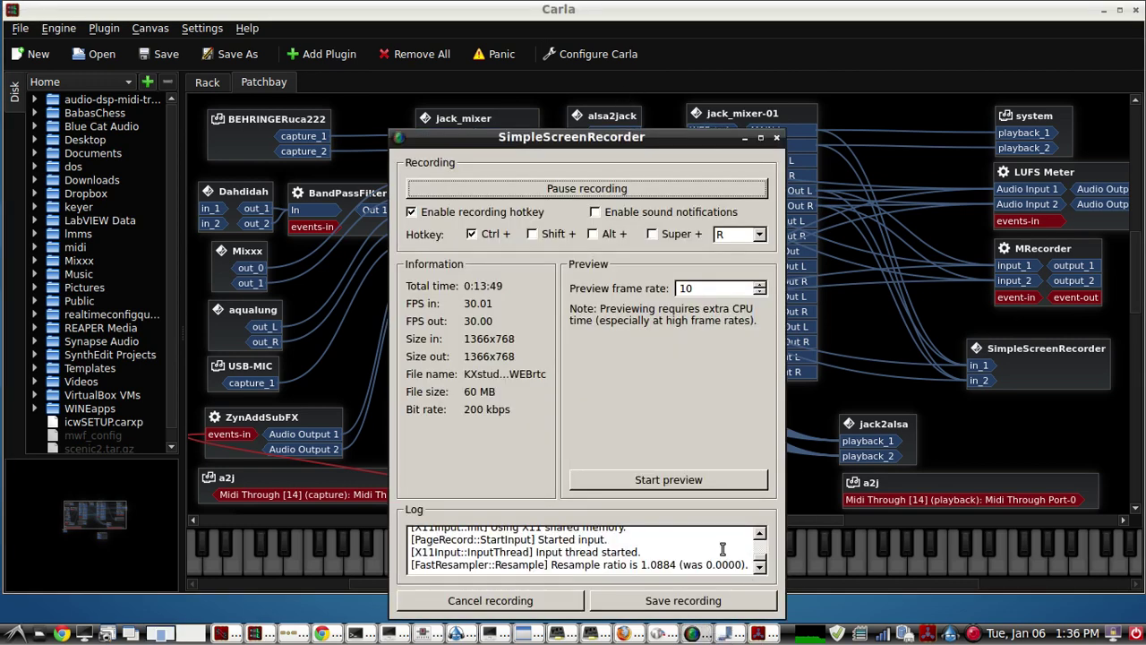